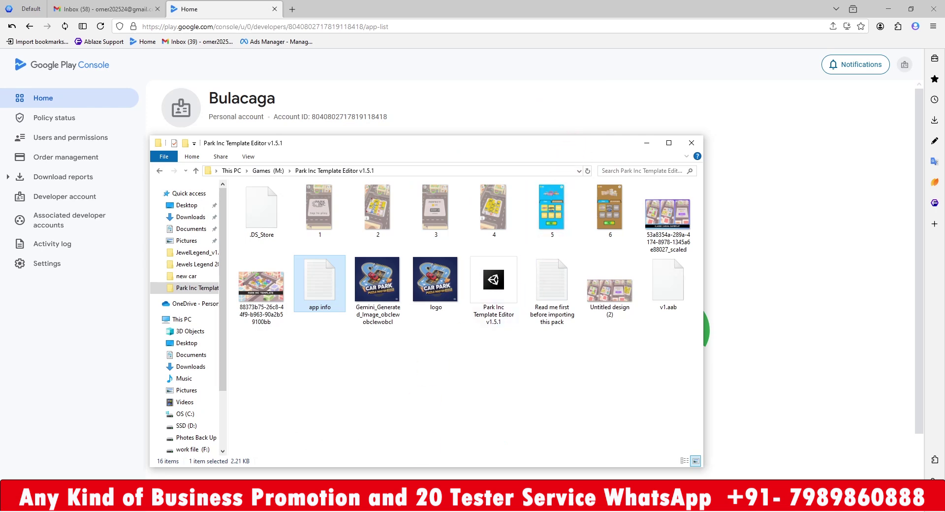
# Open the app info text file from the Park Inc Template Editor v1.5.1 folder and return to the Play Console home page
pyautogui.press('Return')
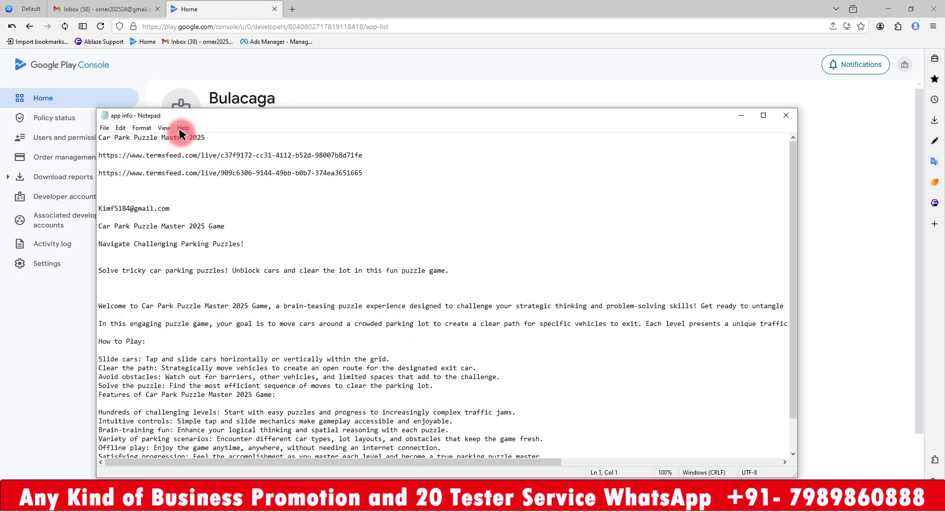
pyautogui.click(351, 510)
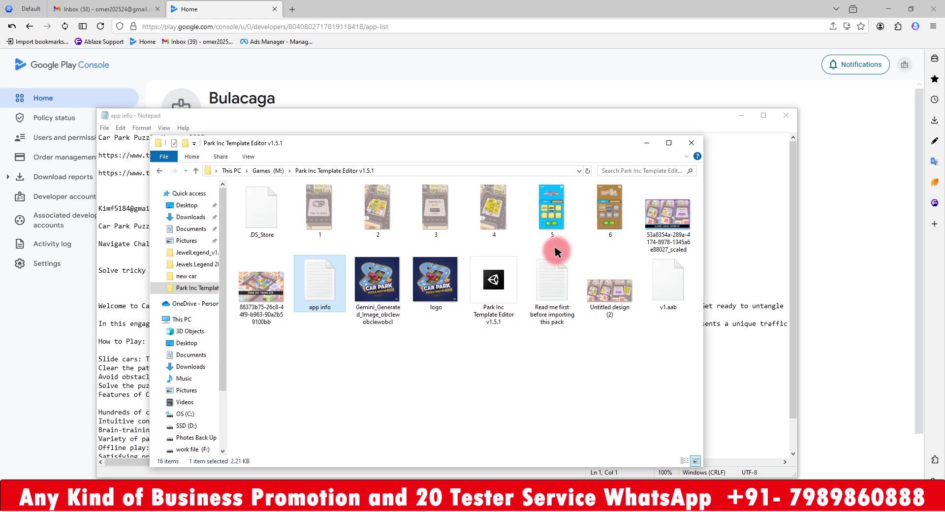
pyautogui.click(471, 84)
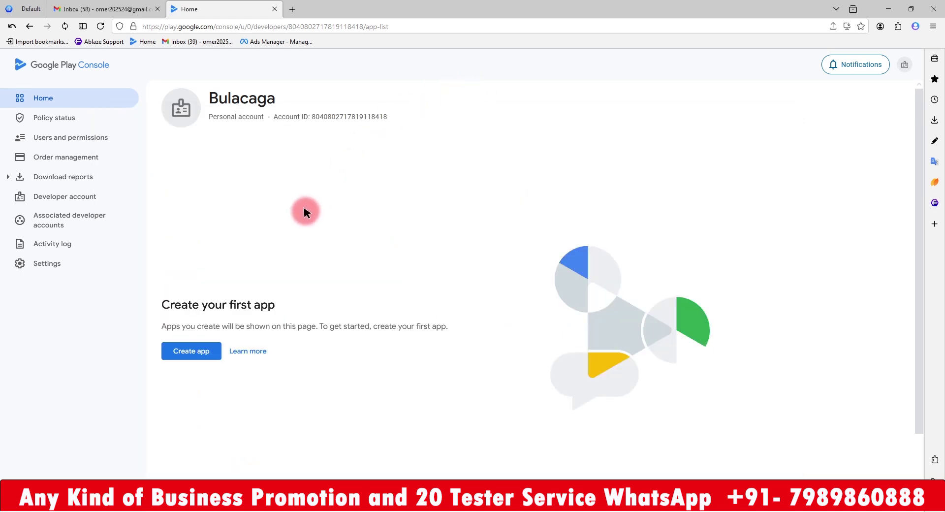
# Start a new app and name it "Car Park Puzzle Master 2025", copying the name from the app info file
pyautogui.click(195, 351)
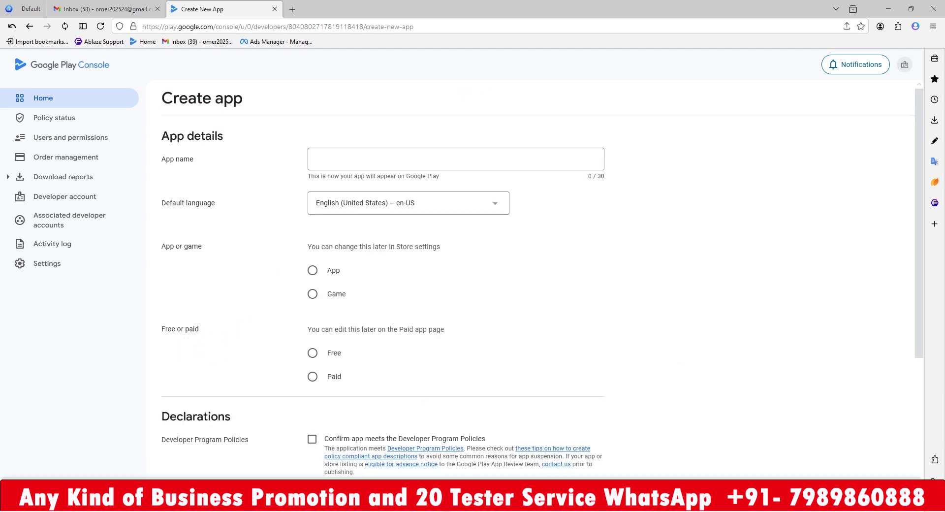
pyautogui.hotkey('alt', 'Tab')
pyautogui.moveTo(205, 137); pyautogui.dragTo(99, 139)
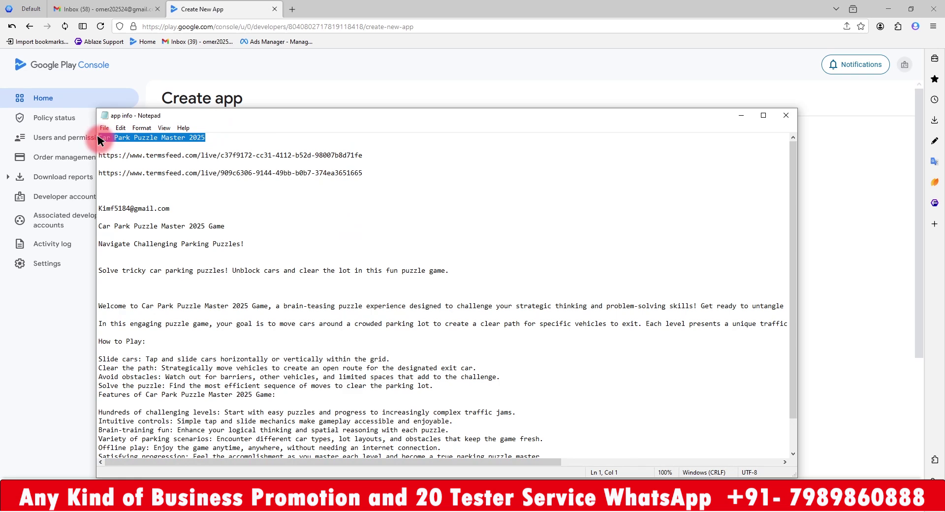
pyautogui.hotkey('ctrl', 'c')
pyautogui.hotkey('alt', 'Tab')
pyautogui.click(323, 163)
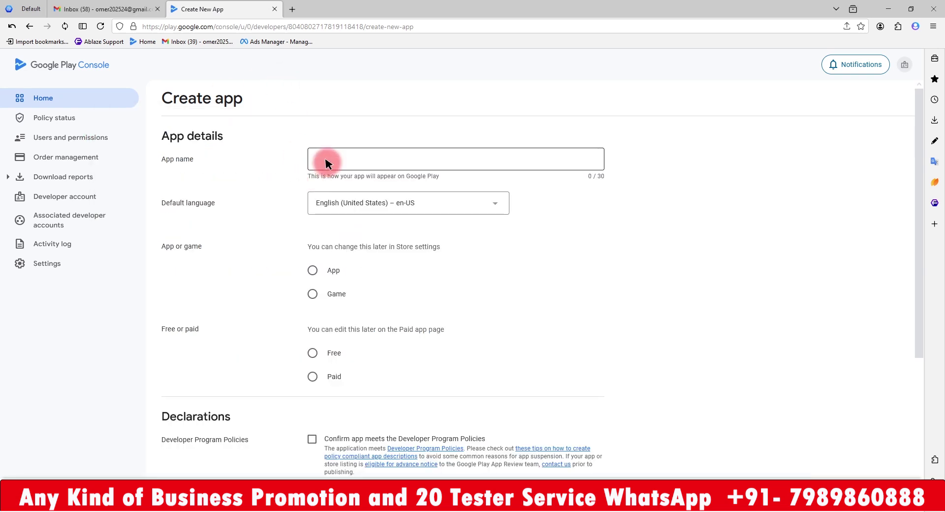
pyautogui.hotkey('ctrl', 'v')
# Create the app as a free game, accepting the Developer Program Policies, Play App Signing and US export laws declarations
pyautogui.click(312, 294)
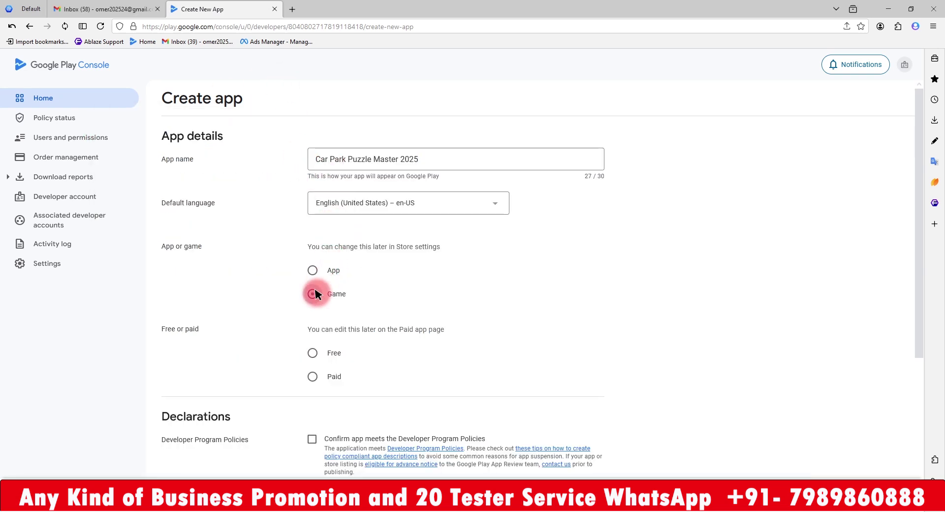
pyautogui.click(312, 358)
pyautogui.scroll(-5, 396, 306)
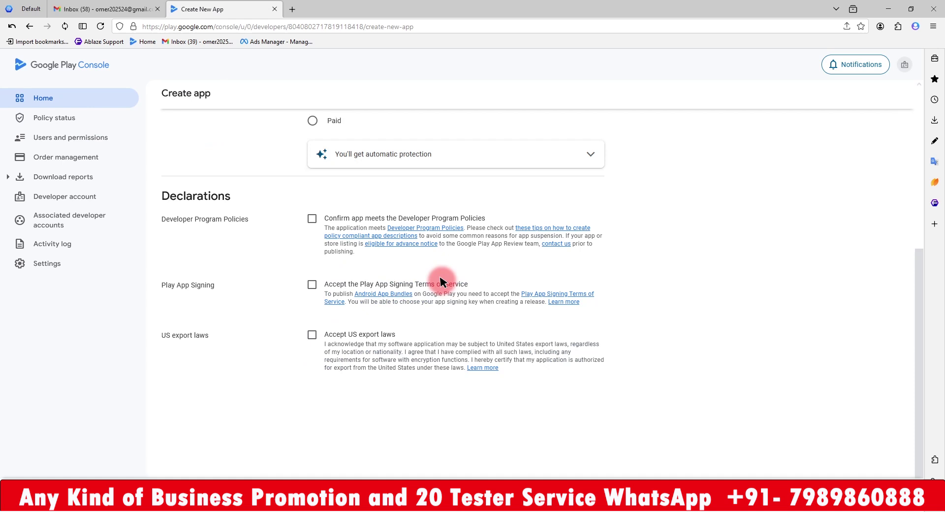
pyautogui.click(314, 219)
pyautogui.click(312, 284)
pyautogui.click(312, 335)
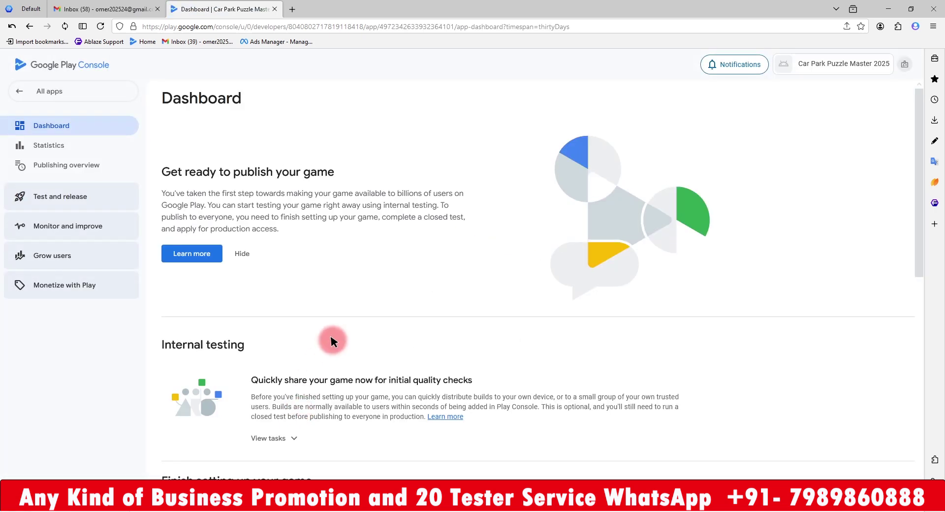
# Show the tasks for finishing the game's setup and open the privacy policy task
pyautogui.scroll(-4, 326, 338)
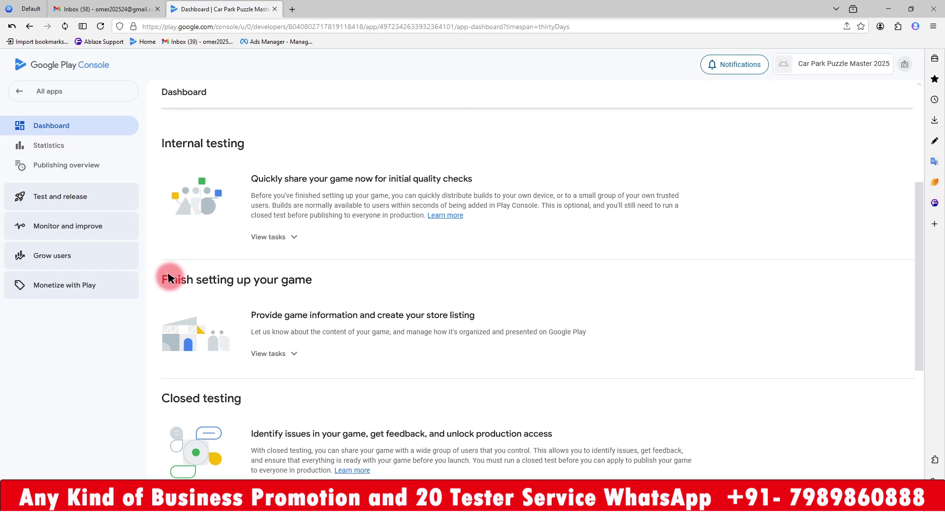
pyautogui.moveTo(162, 278); pyautogui.dragTo(313, 280)
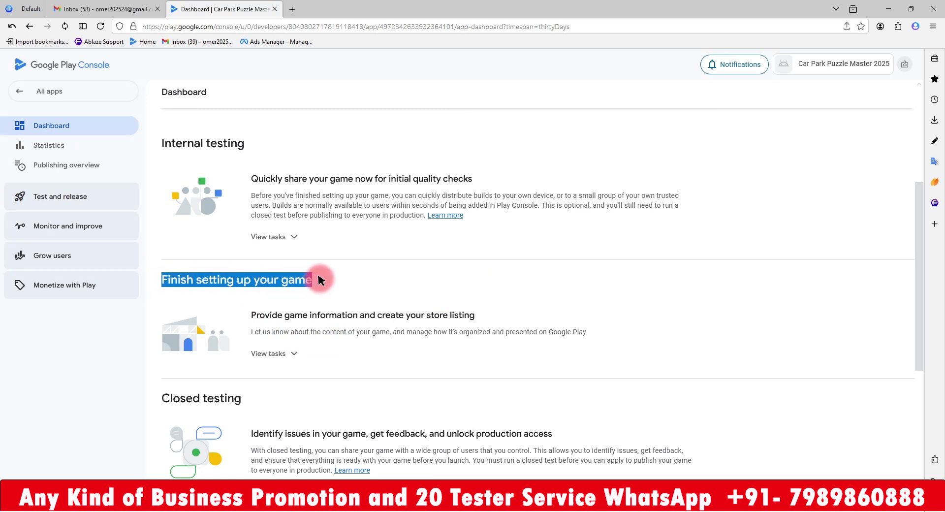
pyautogui.click(288, 354)
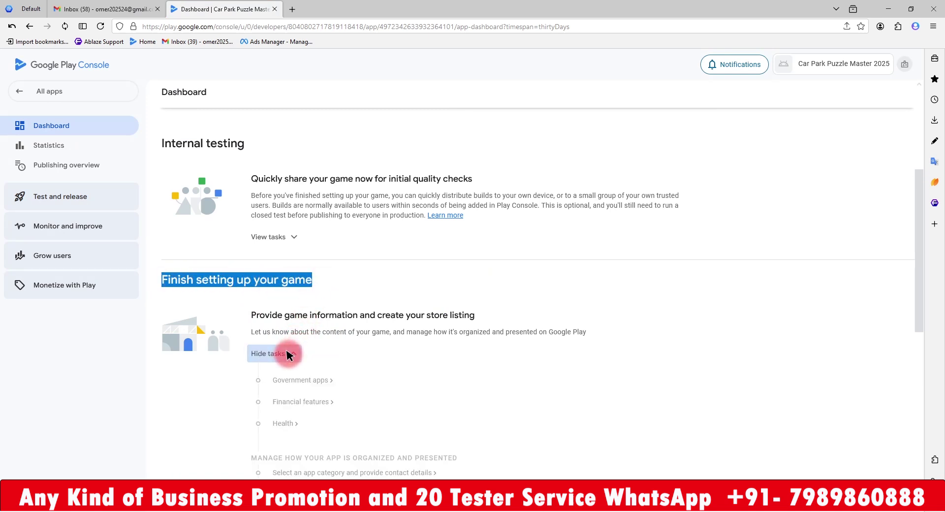
pyautogui.click(297, 386)
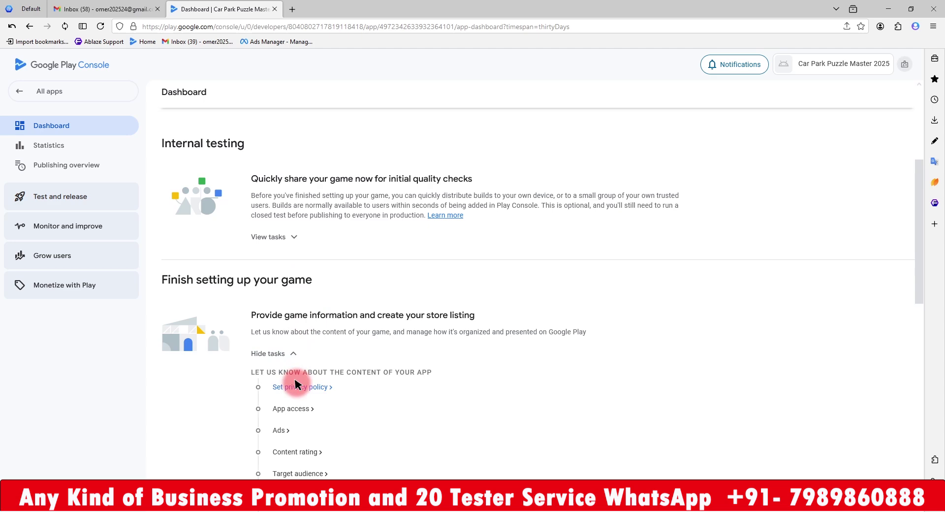
pyautogui.click(444, 510)
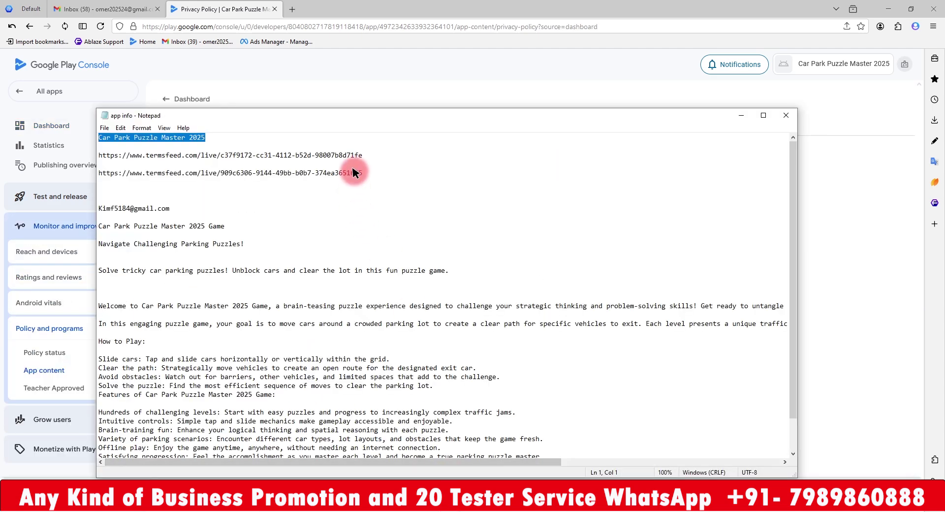
pyautogui.moveTo(363, 155); pyautogui.dragTo(102, 157)
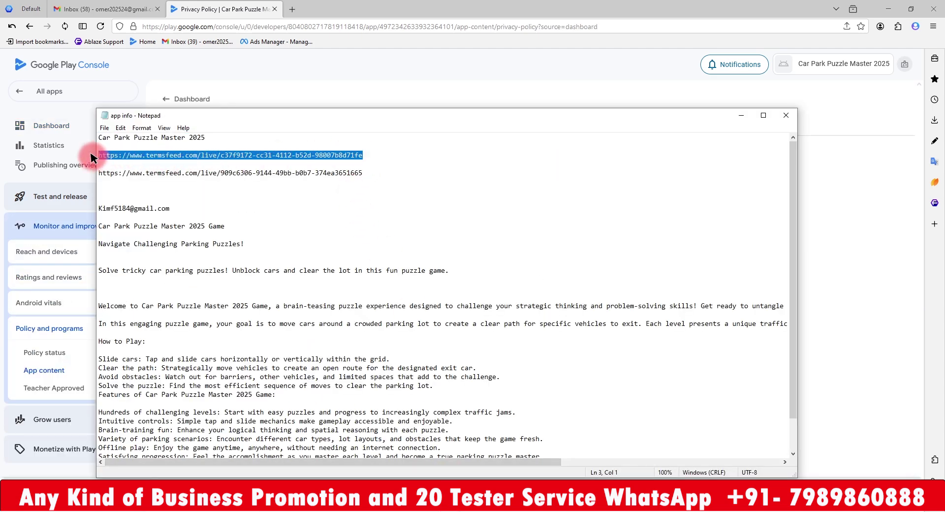
pyautogui.click(250, 79)
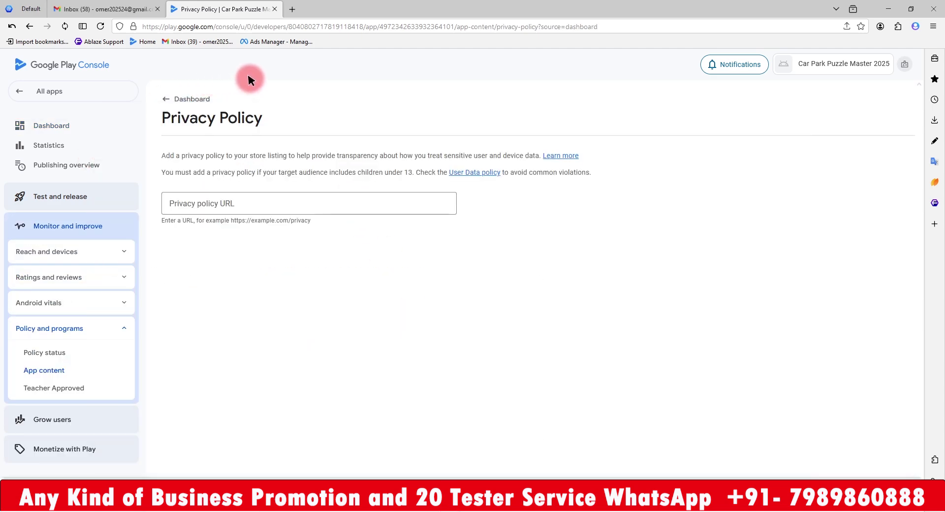
pyautogui.click(255, 201)
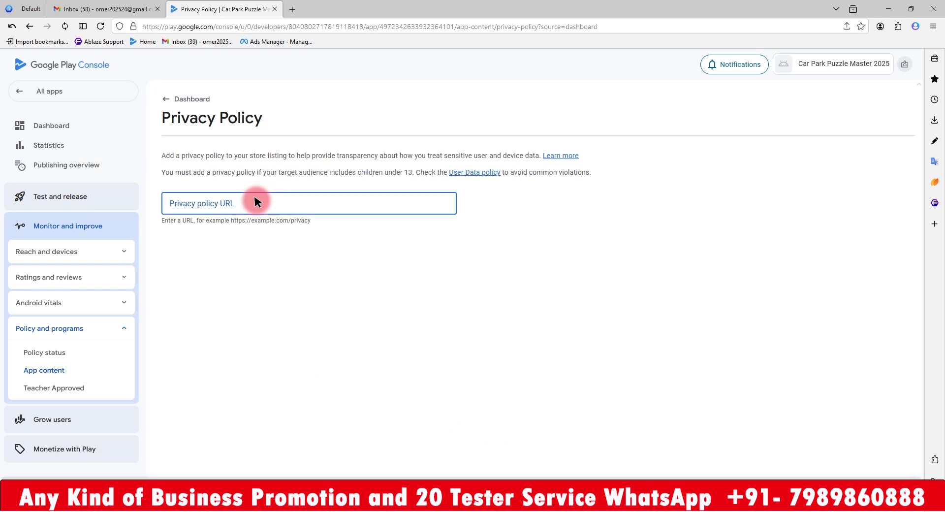
pyautogui.hotkey('ctrl', 'v')
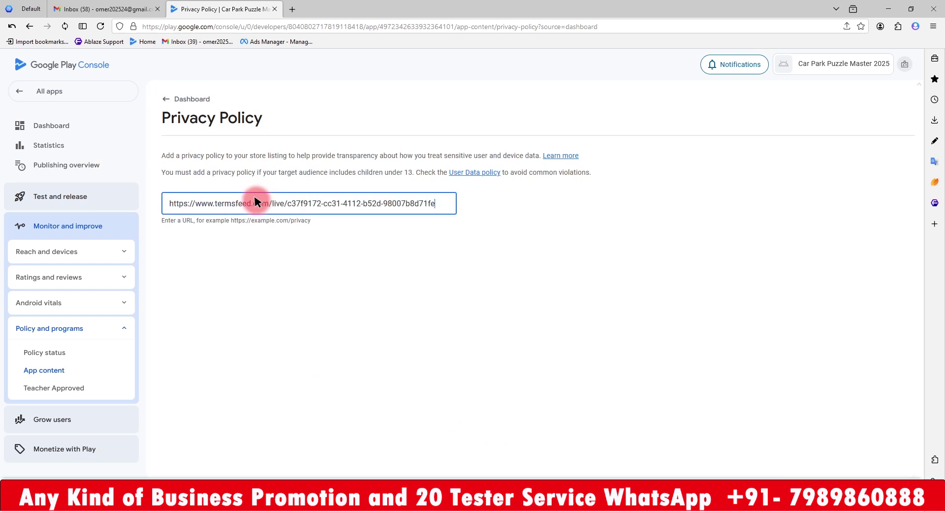
pyautogui.click(883, 481)
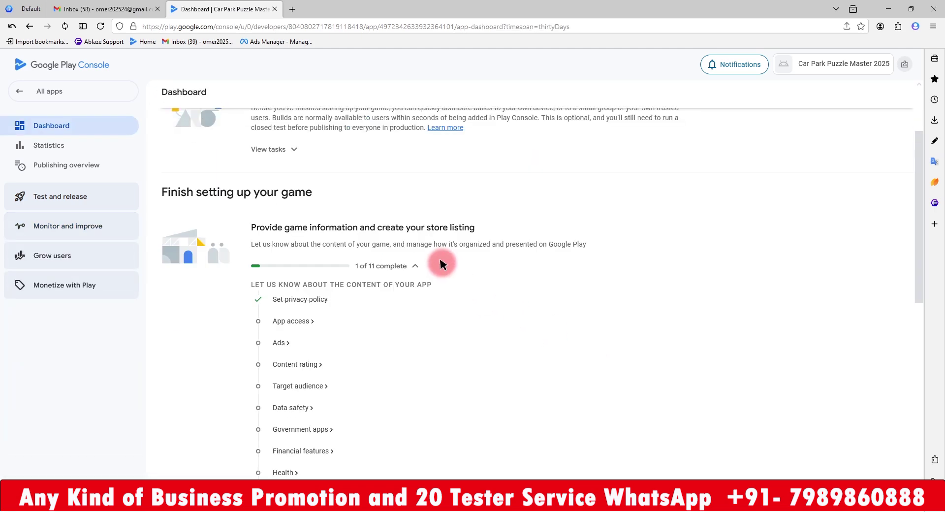
# Declare in App access that all functionality is available without any access restrictions, save and return to the dashboard
pyautogui.click(297, 322)
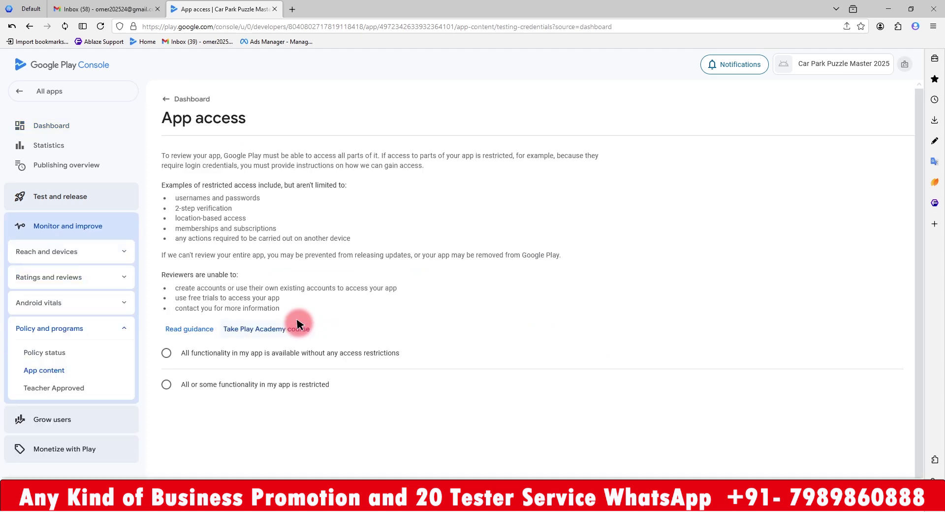
pyautogui.click(304, 355)
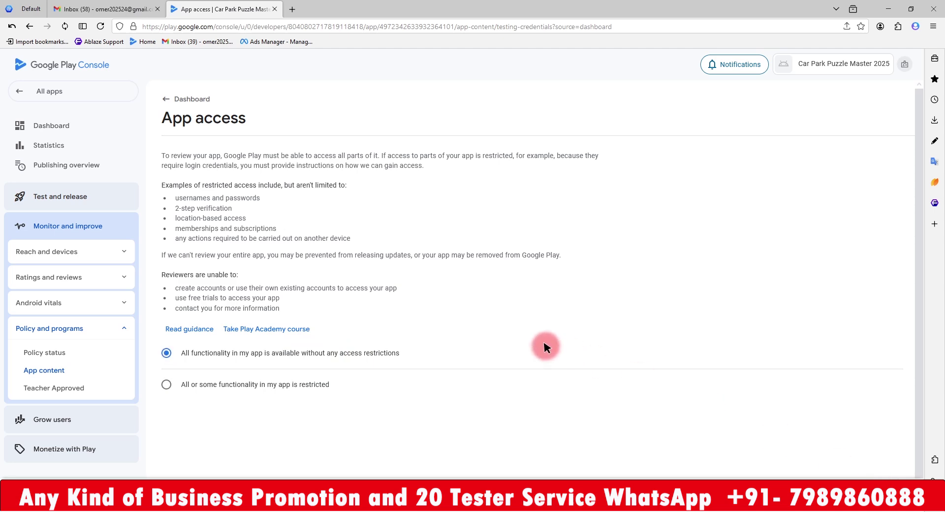
pyautogui.click(170, 98)
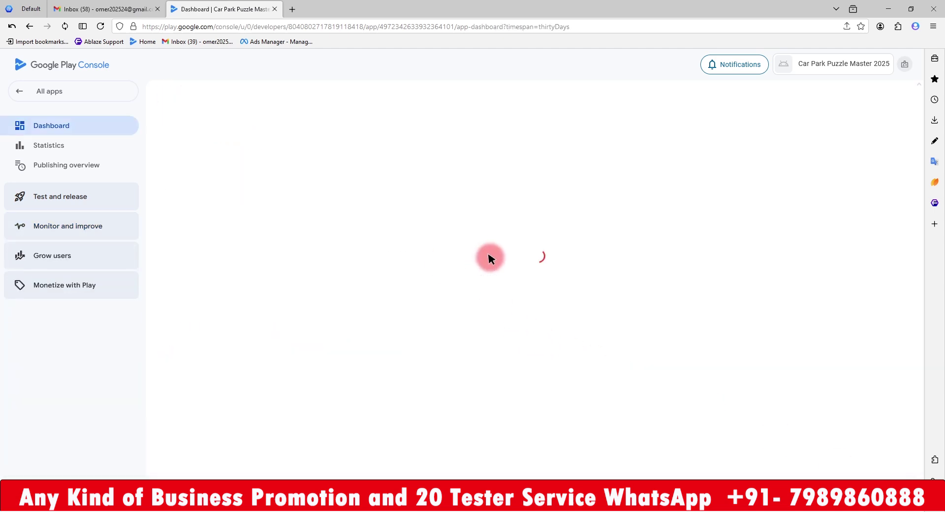
# Declare in the Ads task that the app contains ads, save and return to the dashboard
pyautogui.scroll(-2, 489, 257)
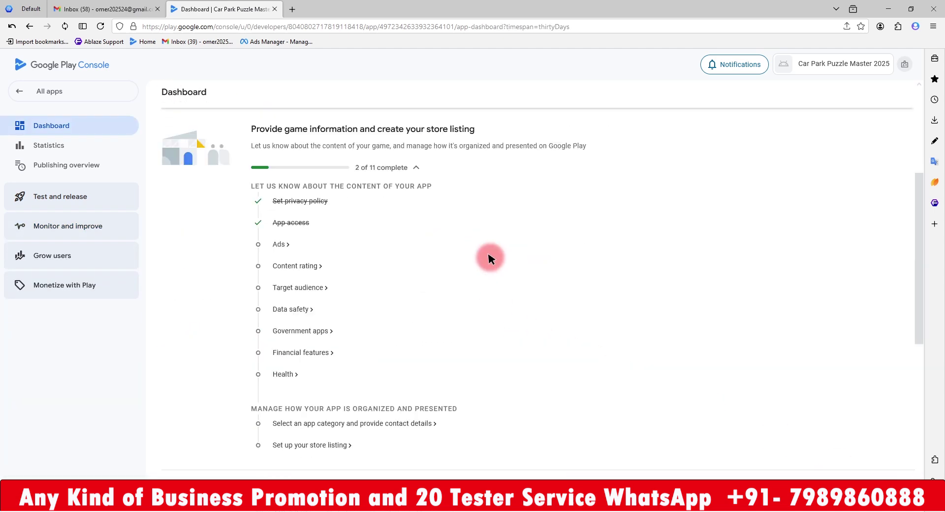
pyautogui.click(277, 245)
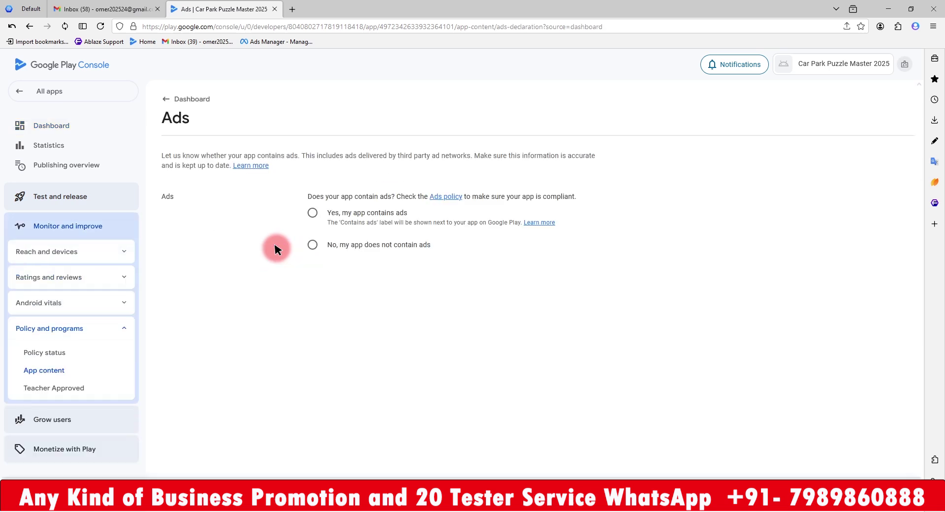
pyautogui.click(313, 213)
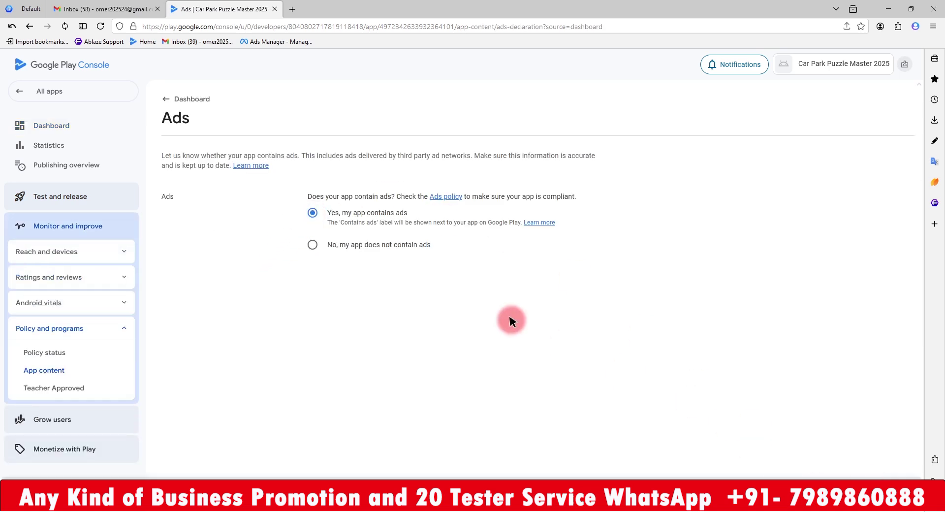
pyautogui.click(161, 96)
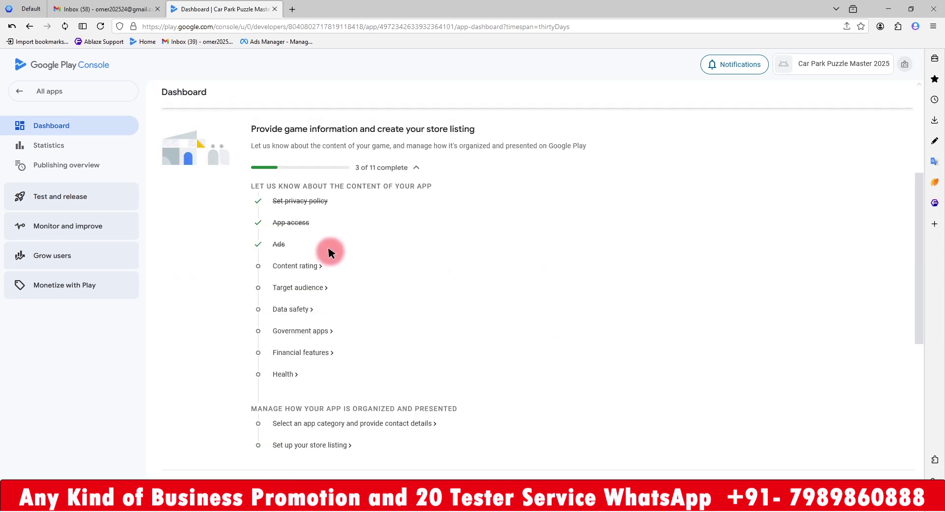
# Start the content rating questionnaire and fill in the contact email address copied from the app info file
pyautogui.click(292, 266)
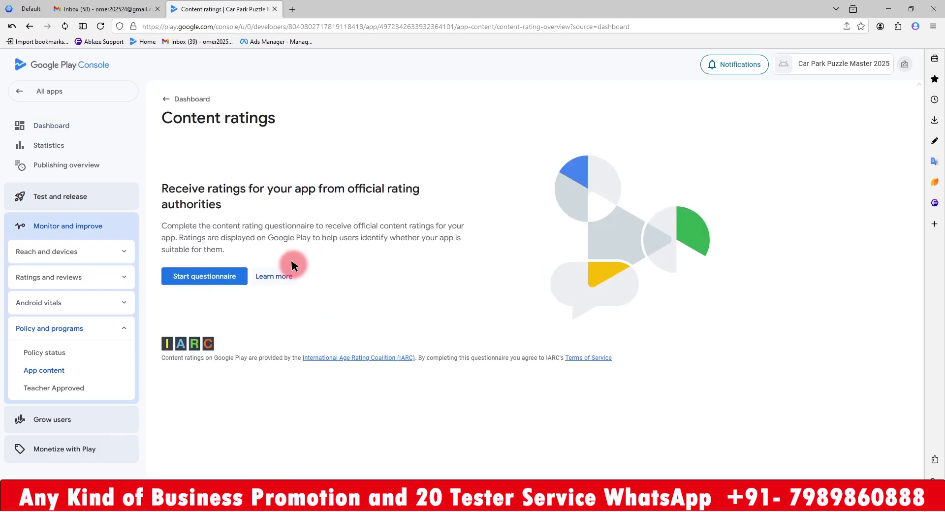
pyautogui.click(205, 274)
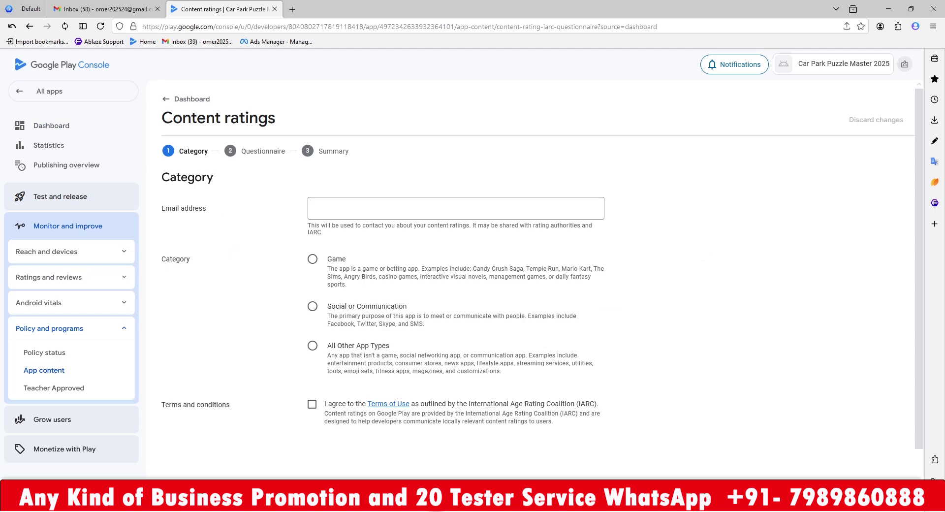
pyautogui.hotkey('alt', 'Tab')
pyautogui.moveTo(170, 208); pyautogui.dragTo(104, 209)
pyautogui.rightClick(105, 209)
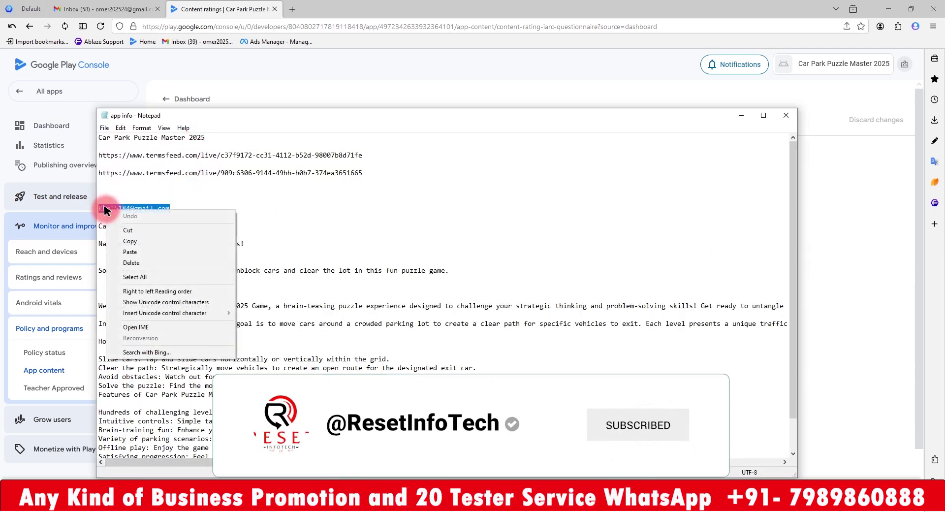
pyautogui.click(129, 241)
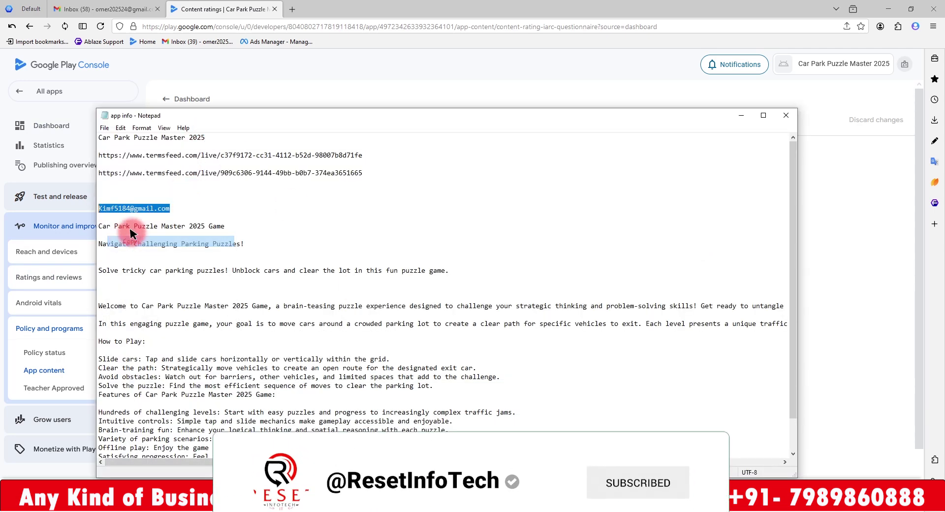
pyautogui.click(343, 86)
pyautogui.click(370, 205)
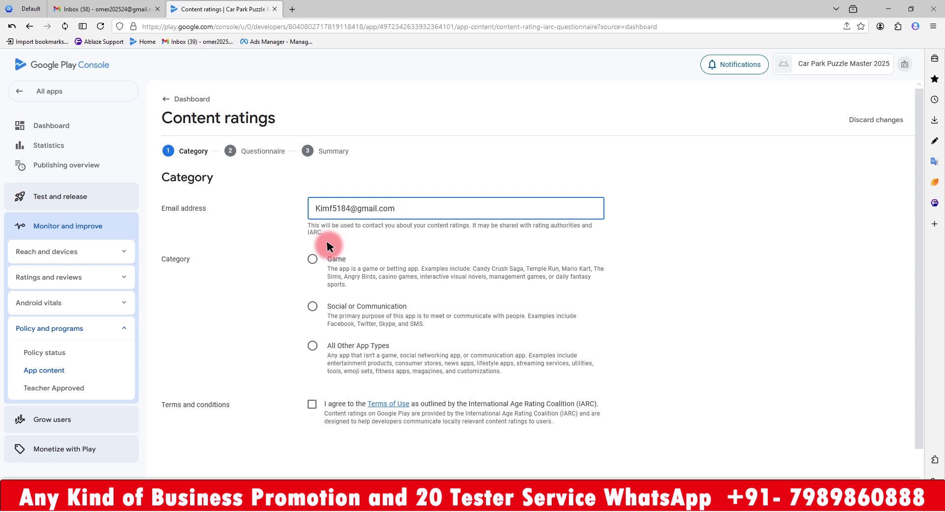
# Choose Game as the content rating category, agree to the IARC Terms of Use and continue to the questionnaire
pyautogui.click(312, 258)
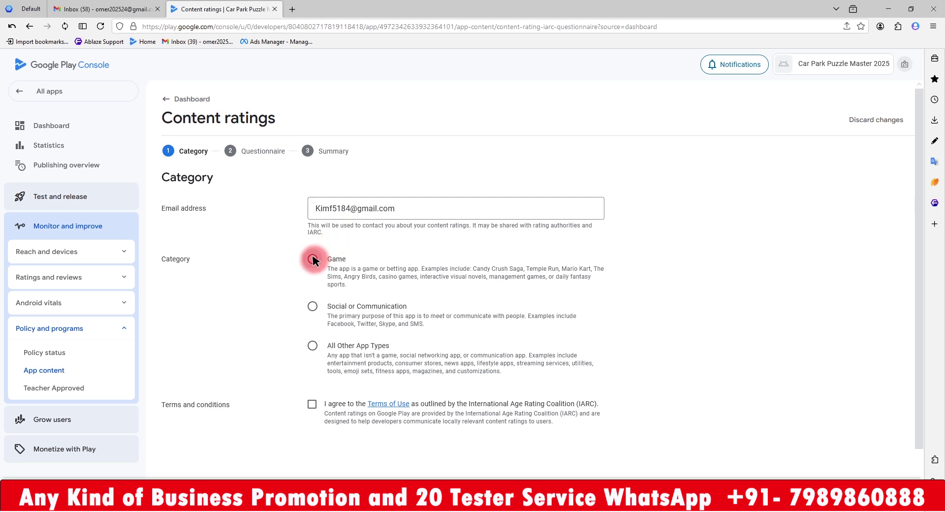
pyautogui.click(312, 403)
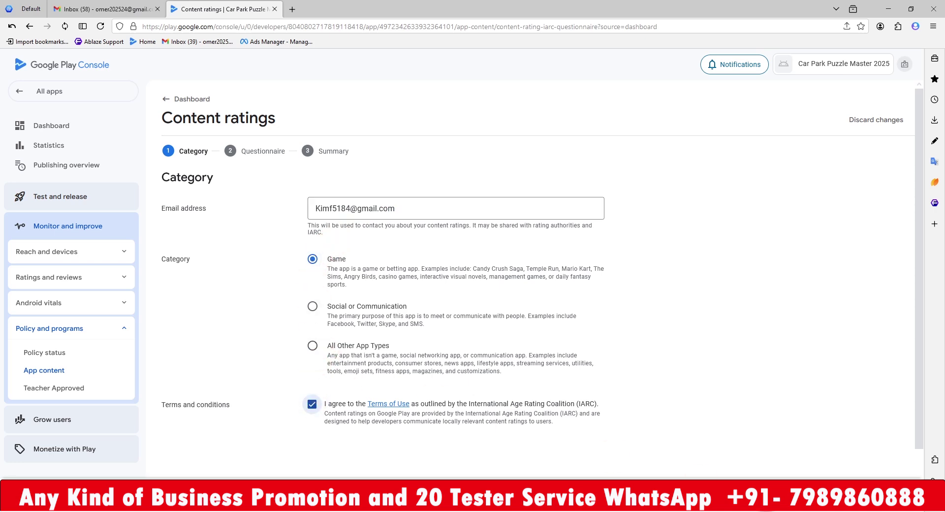
pyautogui.click(866, 495)
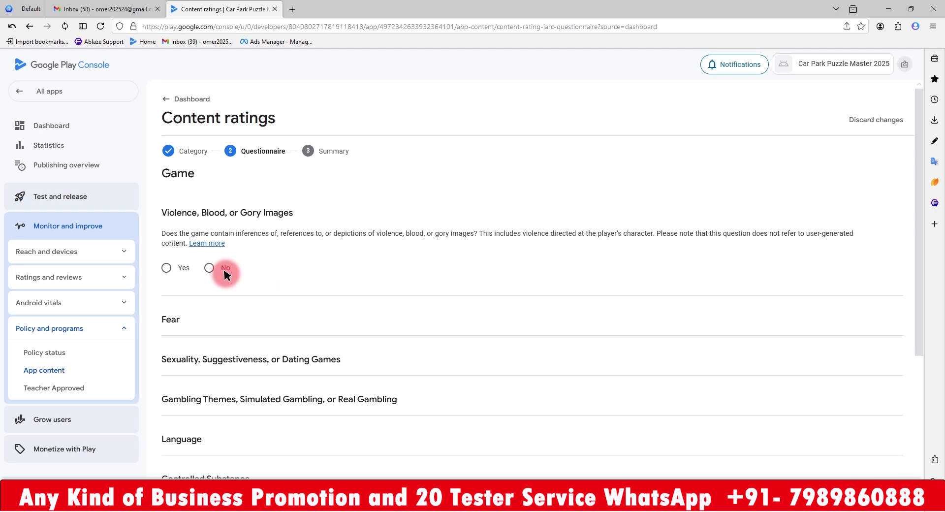
# Answer No to the content rating questions on violence, fear, sexuality and gambling themes
pyautogui.click(210, 268)
pyautogui.click(211, 363)
pyautogui.scroll(-4, 238, 327)
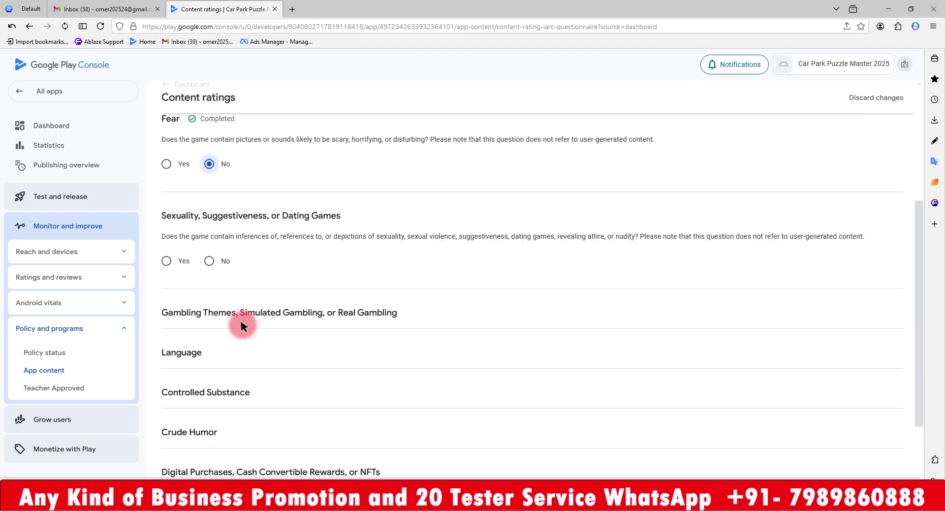
pyautogui.click(215, 266)
pyautogui.click(209, 359)
pyautogui.scroll(-4, 246, 315)
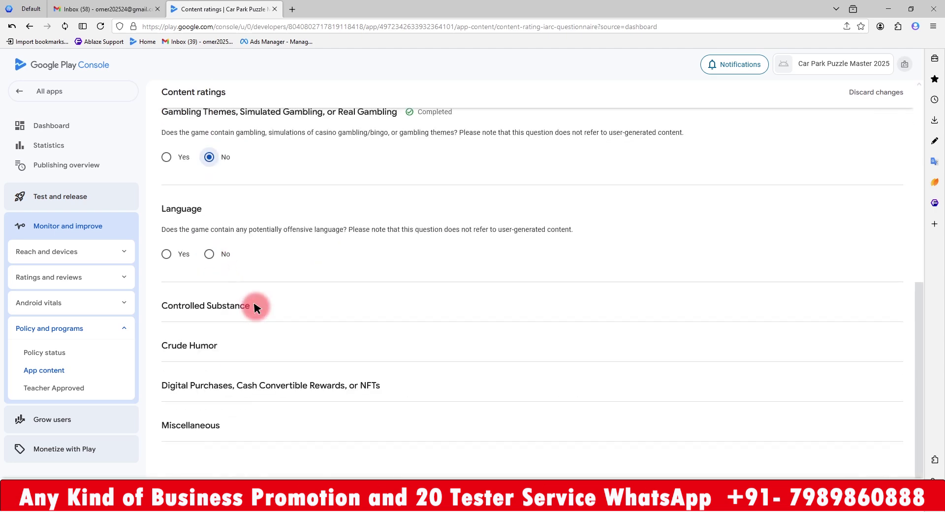
# Answer No to the content rating questions on language, controlled substances, crude humor and digital purchases
pyautogui.click(209, 254)
pyautogui.click(211, 350)
pyautogui.scroll(-4, 265, 316)
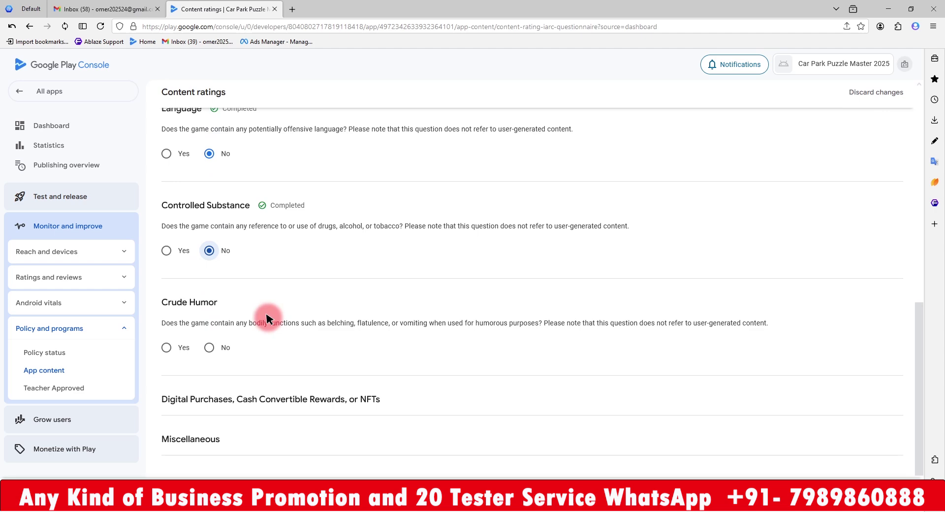
pyautogui.click(227, 294)
pyautogui.click(211, 376)
pyautogui.scroll(-5, 287, 347)
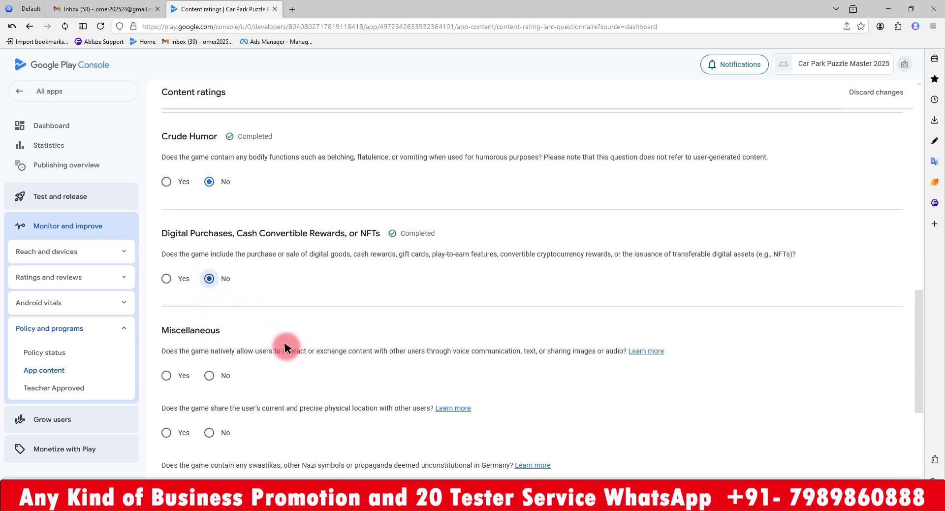
# Answer No to all Miscellaneous questions, from user interaction and location sharing to terrorism and realistic crime descriptions
pyautogui.click(209, 175)
pyautogui.click(209, 232)
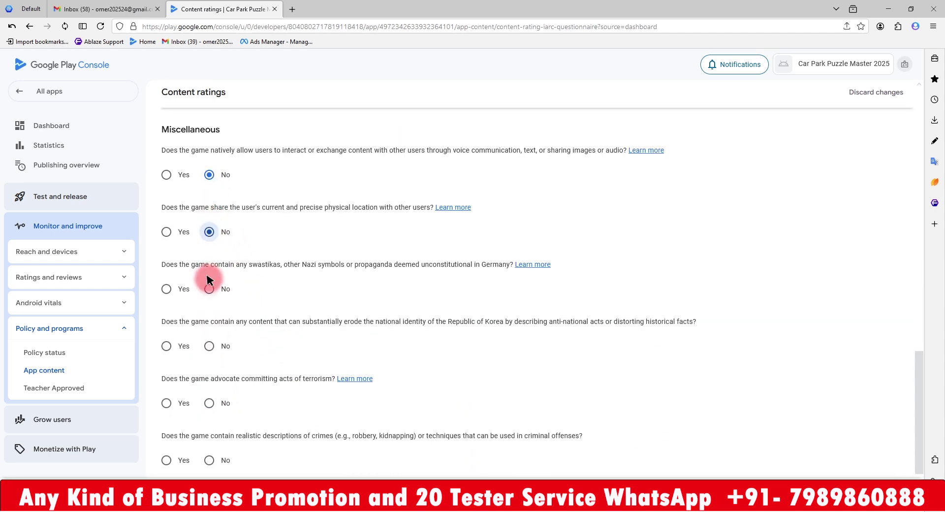
pyautogui.click(209, 289)
pyautogui.click(210, 345)
pyautogui.click(210, 403)
pyautogui.click(209, 460)
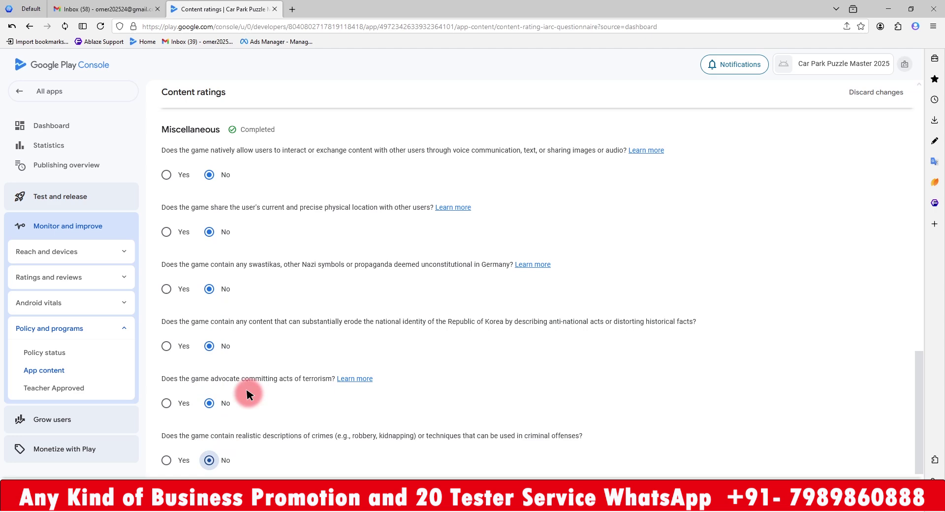
# Review the questionnaire answers, submit the content rating and return to the dashboard
pyautogui.scroll(-2, 289, 343)
pyautogui.scroll(15, 289, 343)
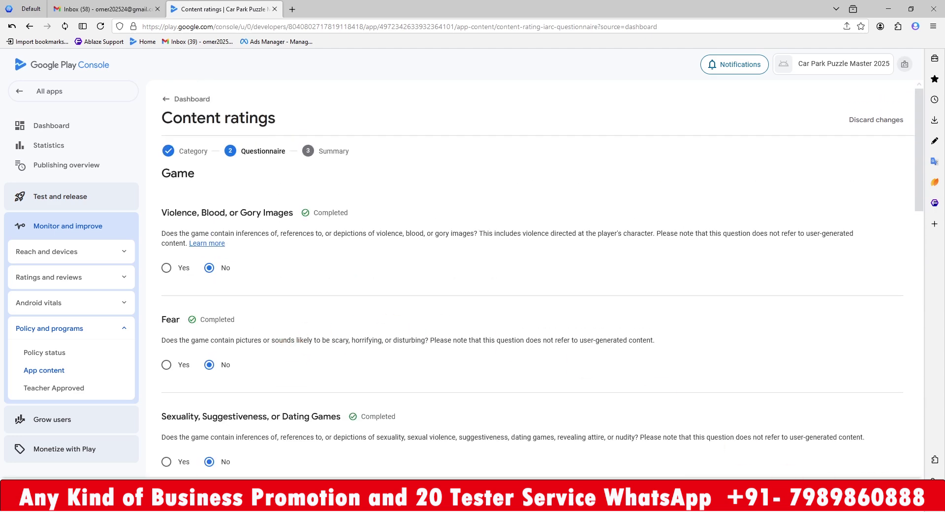
pyautogui.scroll(-8, 457, 355)
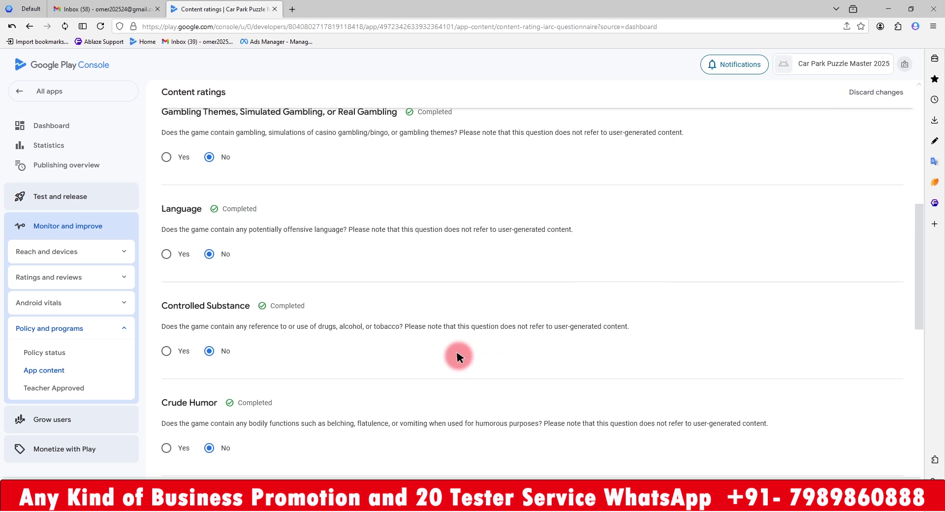
pyautogui.scroll(-4, 457, 356)
pyautogui.scroll(-7, 457, 356)
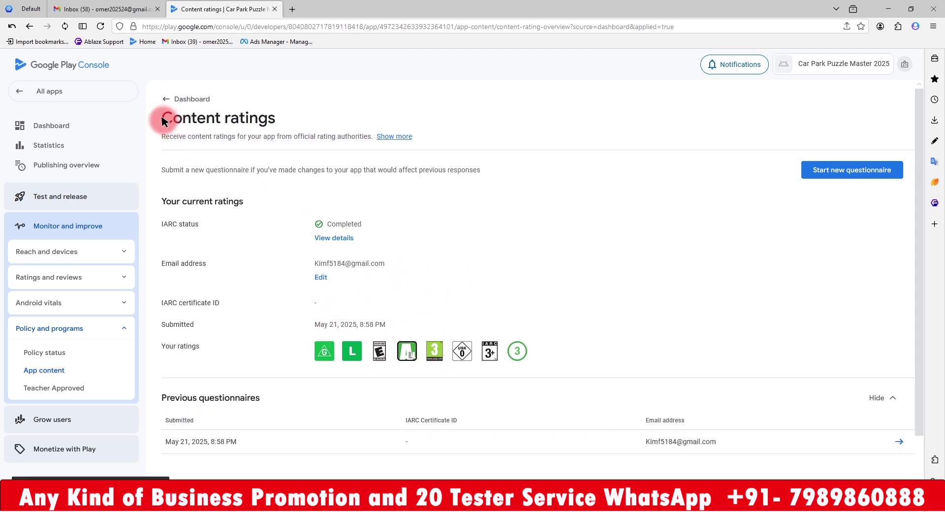
pyautogui.scroll(-2, 263, 304)
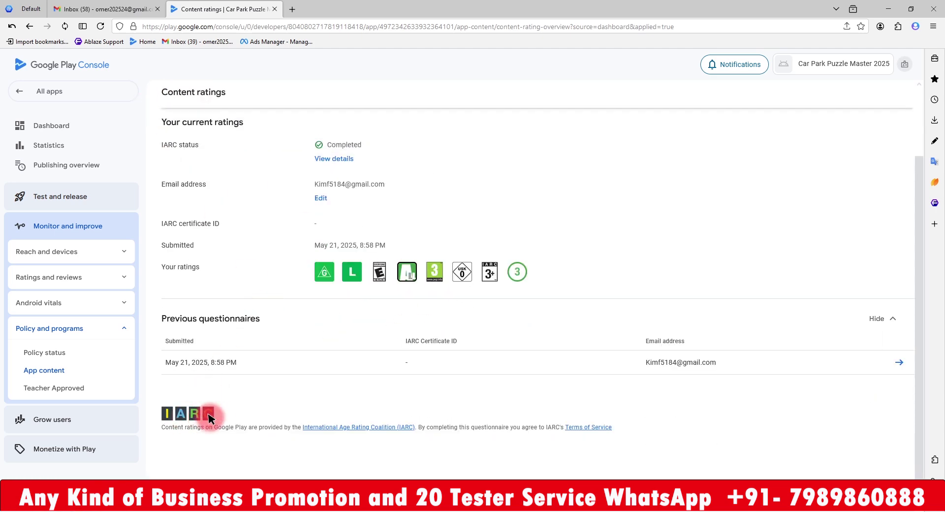
pyautogui.scroll(2, 232, 224)
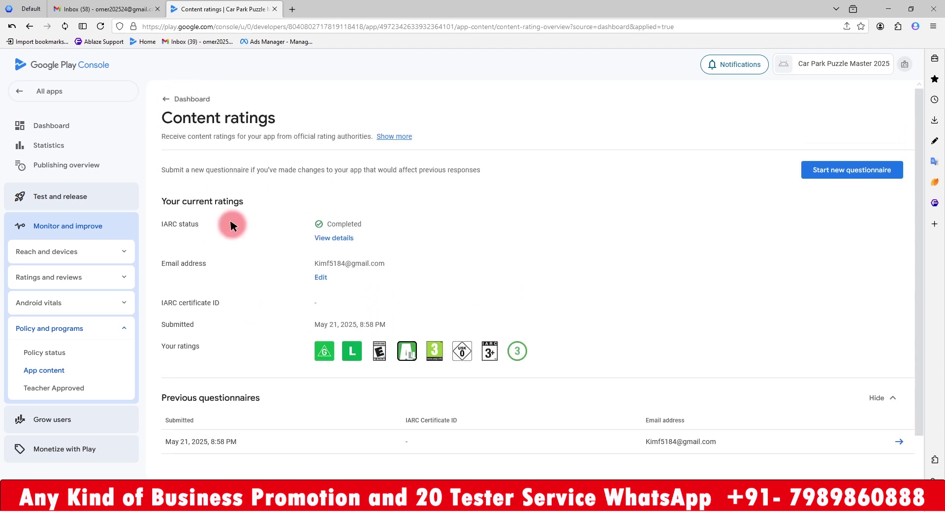
pyautogui.click(159, 96)
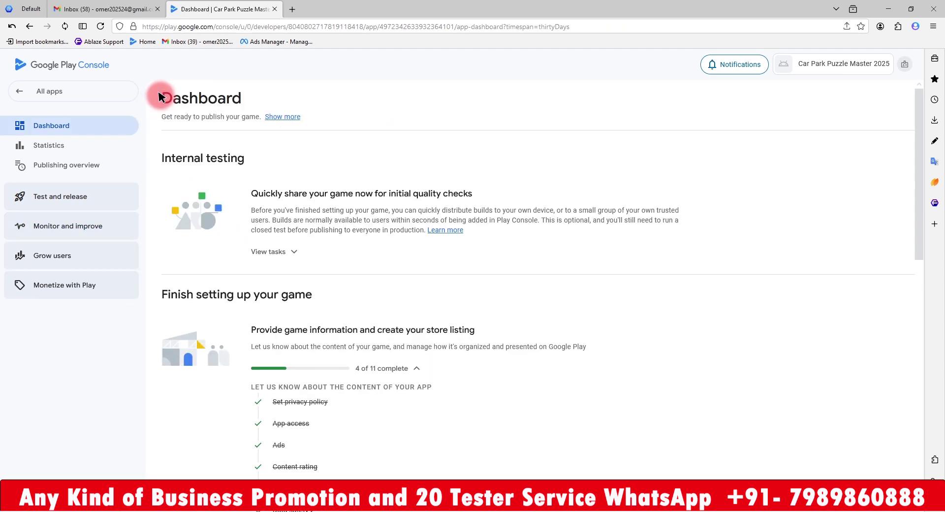
# Set the target age group to 18 and over in the Target audience task, save and return to the dashboard
pyautogui.scroll(-2, 514, 213)
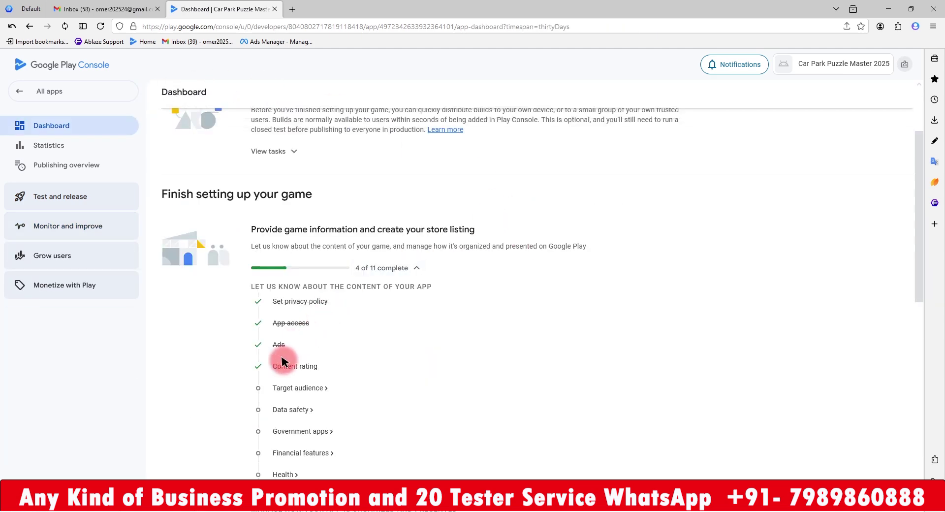
pyautogui.click(281, 387)
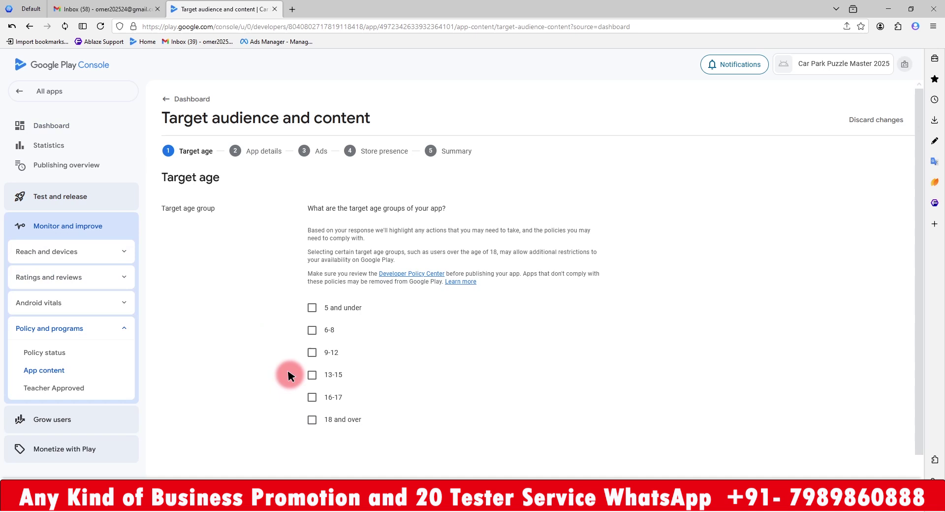
pyautogui.click(312, 419)
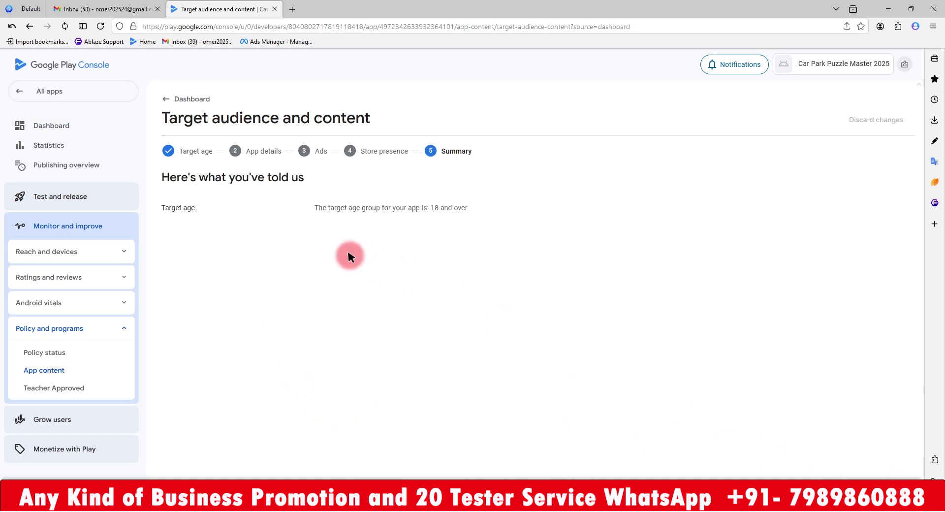
pyautogui.click(169, 100)
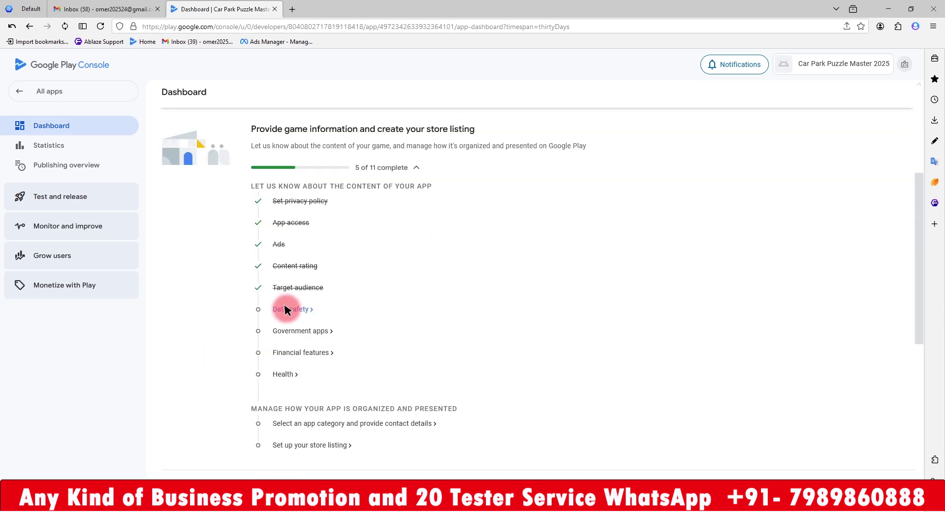
# Open the Data safety task, go through the introduction and continue past the overview to Data collection and security
pyautogui.click(286, 309)
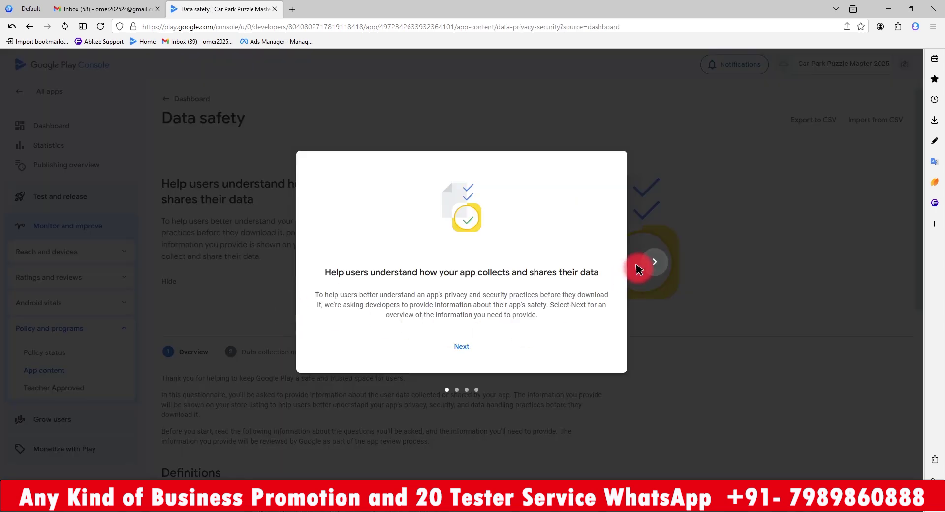
pyautogui.click(655, 262)
pyautogui.click(655, 262)
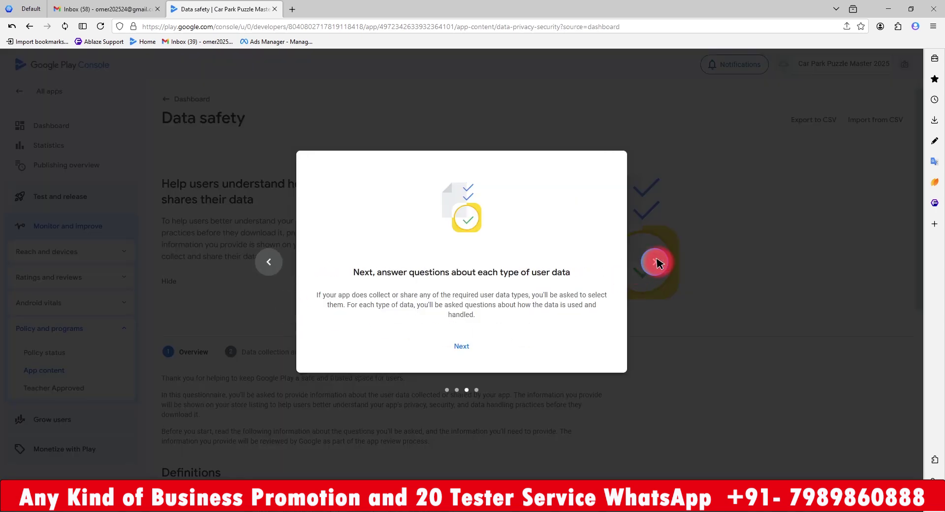
pyautogui.click(461, 346)
pyautogui.click(504, 344)
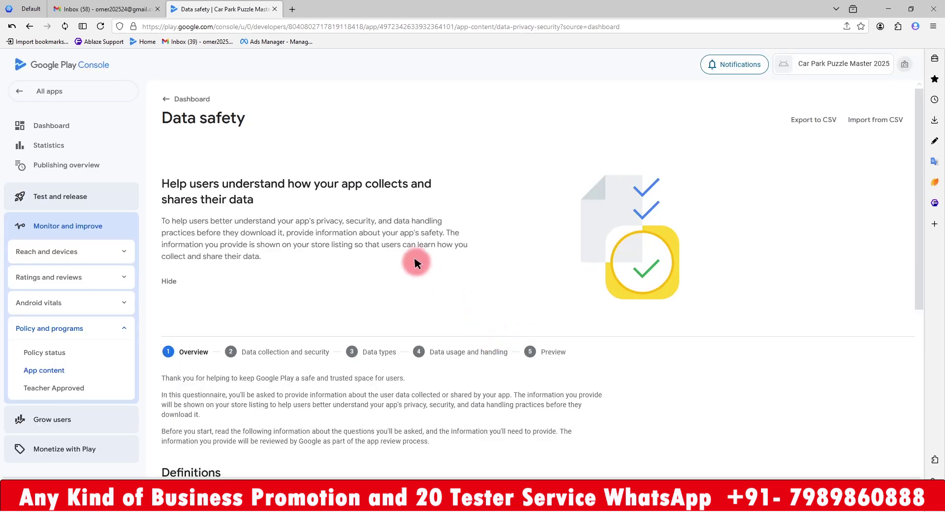
pyautogui.scroll(-7, 433, 246)
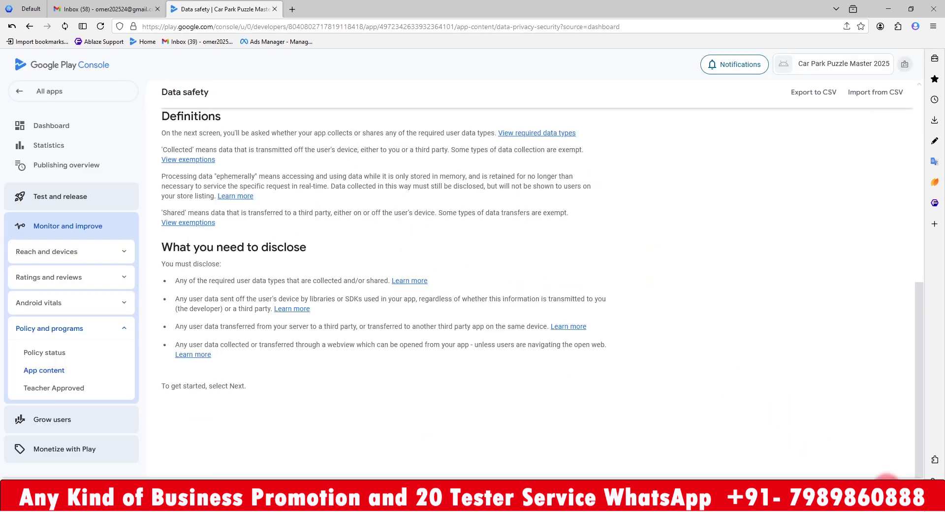
pyautogui.click(887, 483)
# Declare that the app collects user data encrypted in transit, with no account creation or outside-account login, and continue to the data types
pyautogui.scroll(-4, 492, 301)
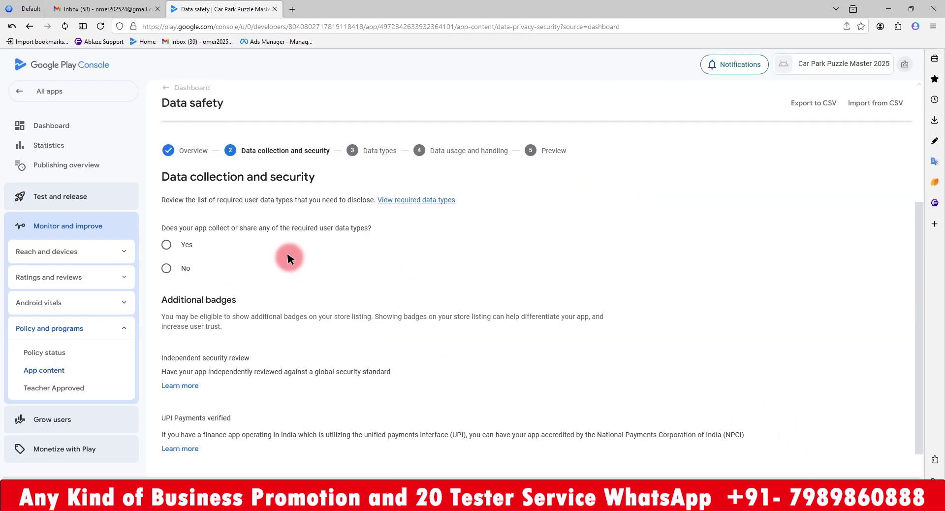
pyautogui.click(165, 244)
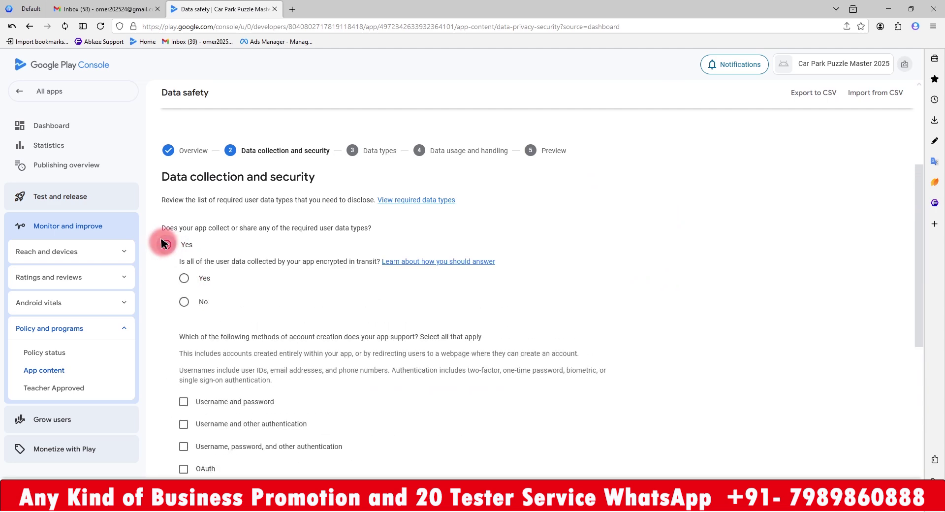
pyautogui.click(184, 285)
pyautogui.scroll(-4, 327, 249)
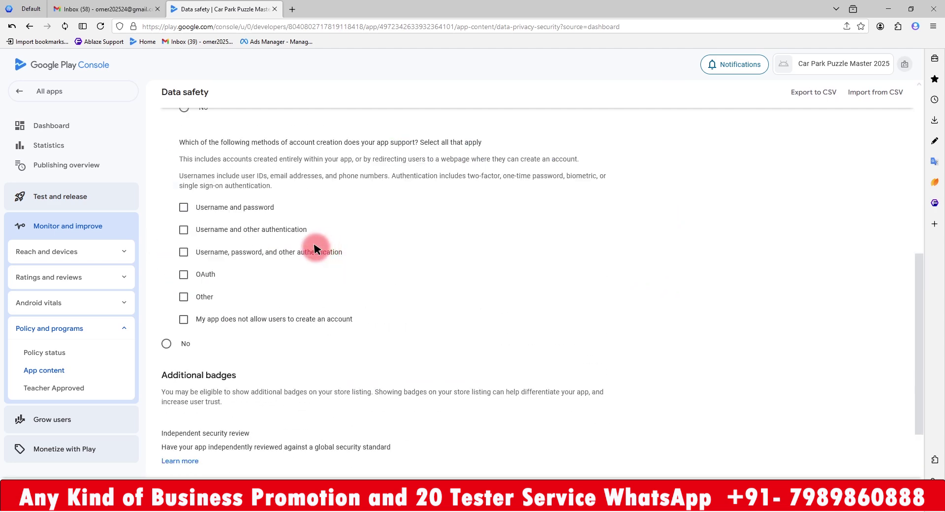
pyautogui.click(183, 320)
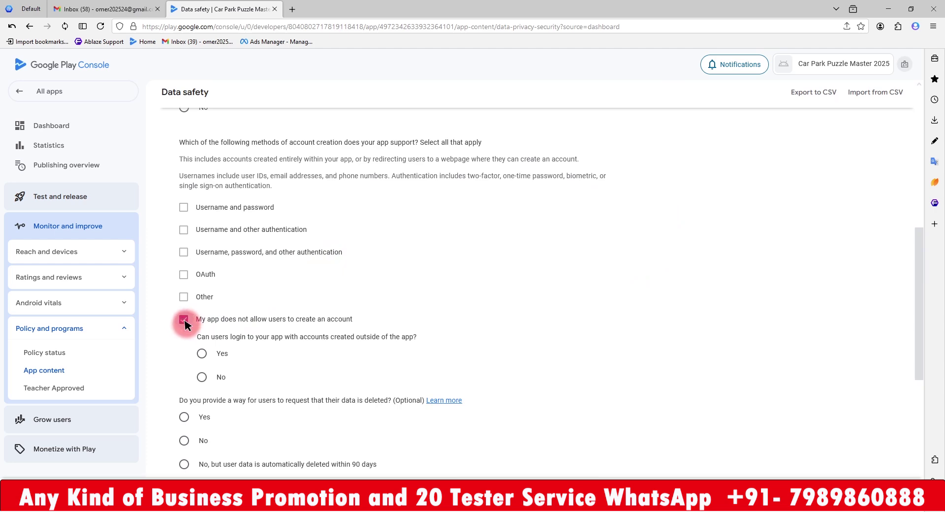
pyautogui.click(200, 353)
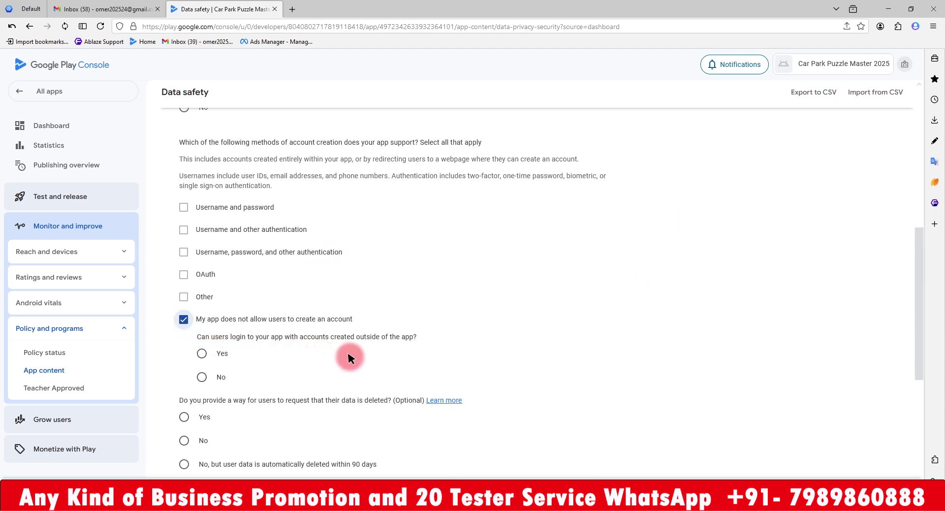
pyautogui.click(201, 377)
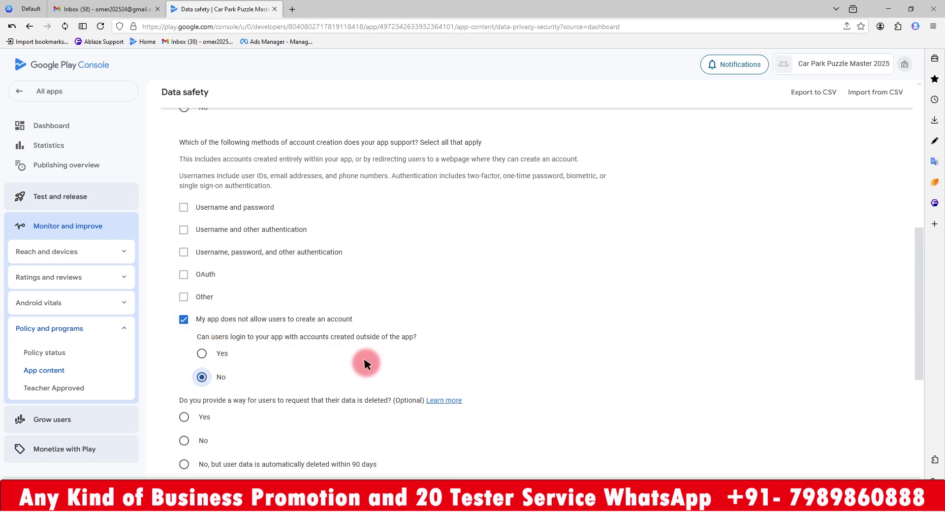
pyautogui.scroll(-4, 363, 363)
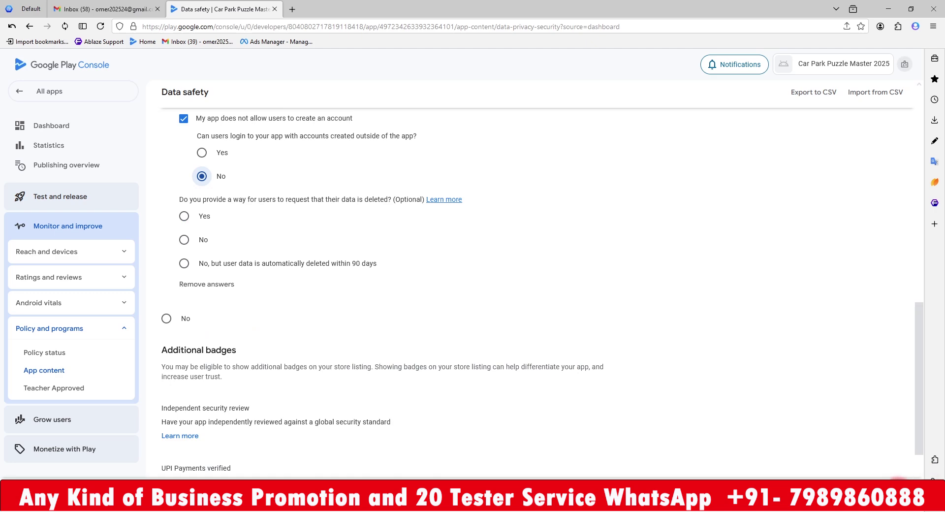
pyautogui.click(896, 487)
# Select Crash logs, Diagnostics and Device or other IDs as the data types and continue to Data usage and handling
pyautogui.scroll(-4, 615, 390)
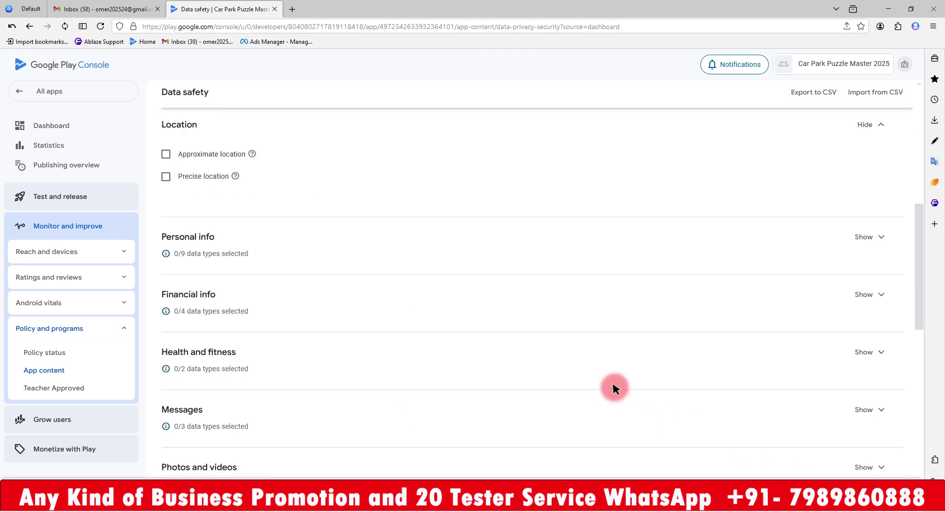
pyautogui.scroll(-10, 613, 388)
pyautogui.click(881, 311)
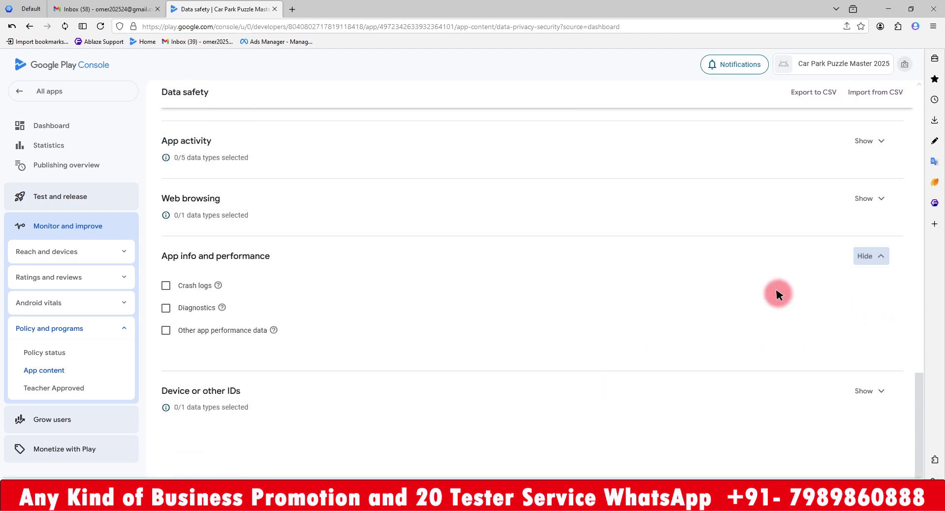
pyautogui.click(166, 286)
pyautogui.click(165, 308)
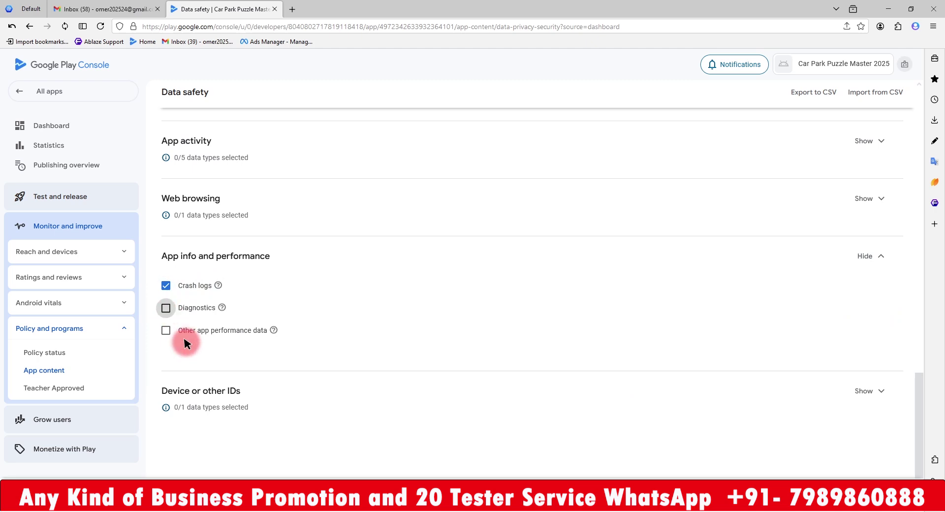
pyautogui.click(866, 391)
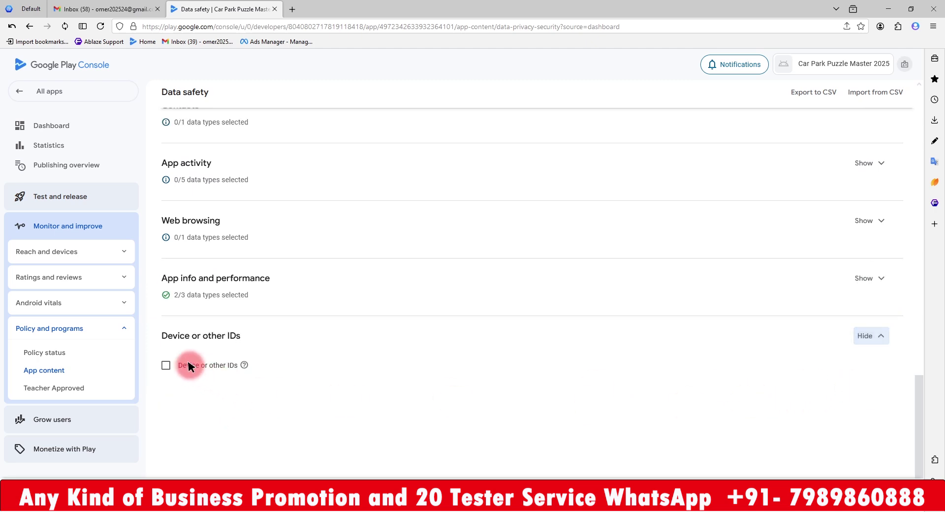
pyautogui.click(166, 365)
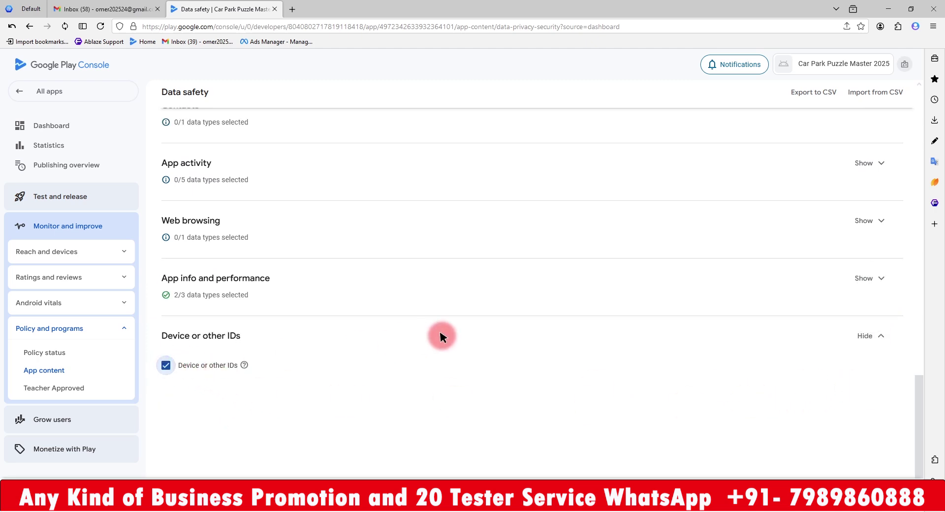
pyautogui.click(903, 478)
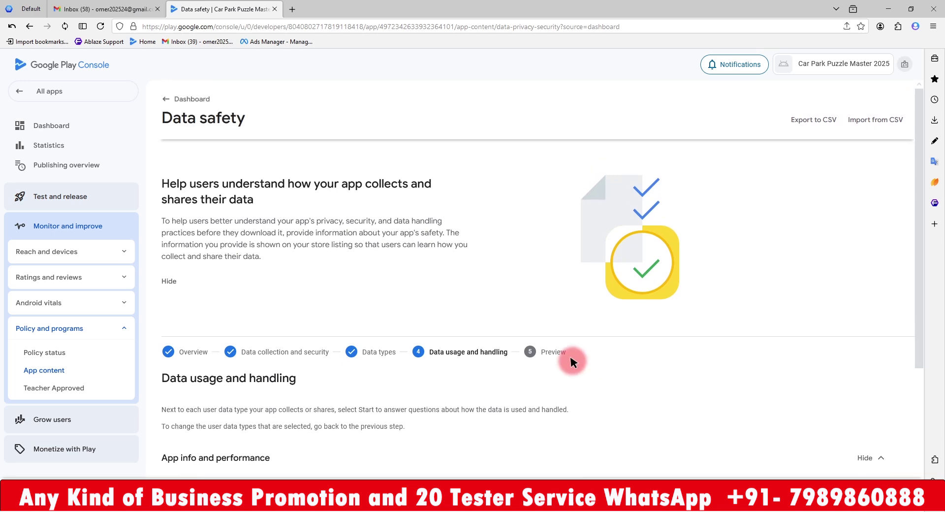
# Declare Crash logs as collected, not processed ephemerally and optional for users, for App functionality, Analytics and Advertising or marketing, and save
pyautogui.scroll(-4, 597, 309)
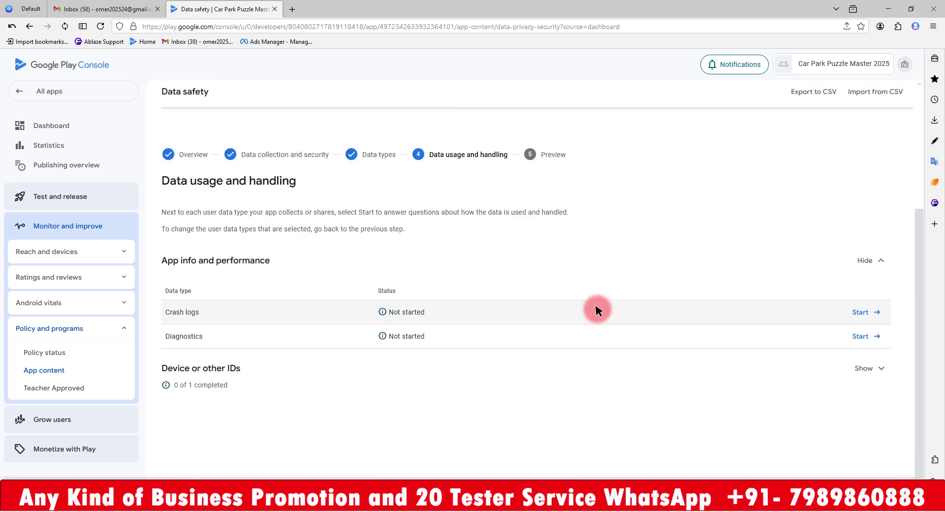
pyautogui.click(859, 313)
pyautogui.click(212, 184)
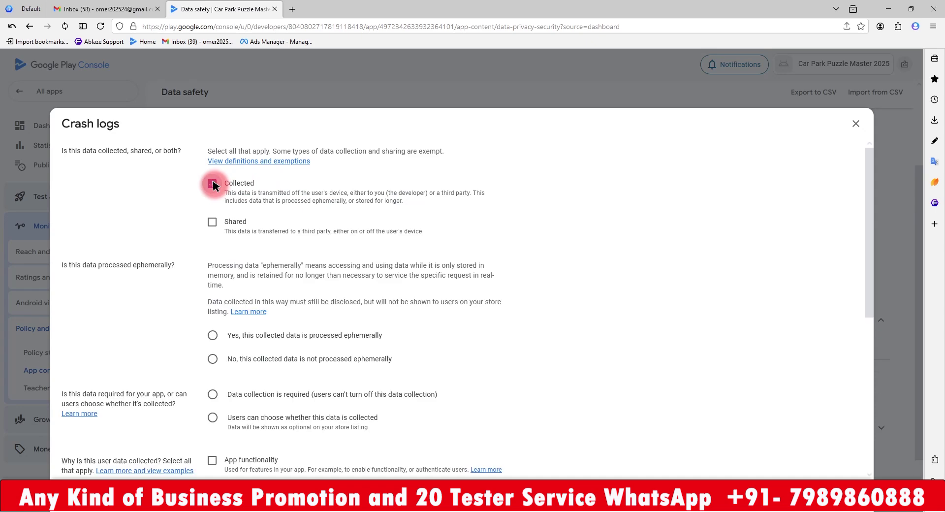
pyautogui.click(214, 417)
pyautogui.scroll(-5, 385, 351)
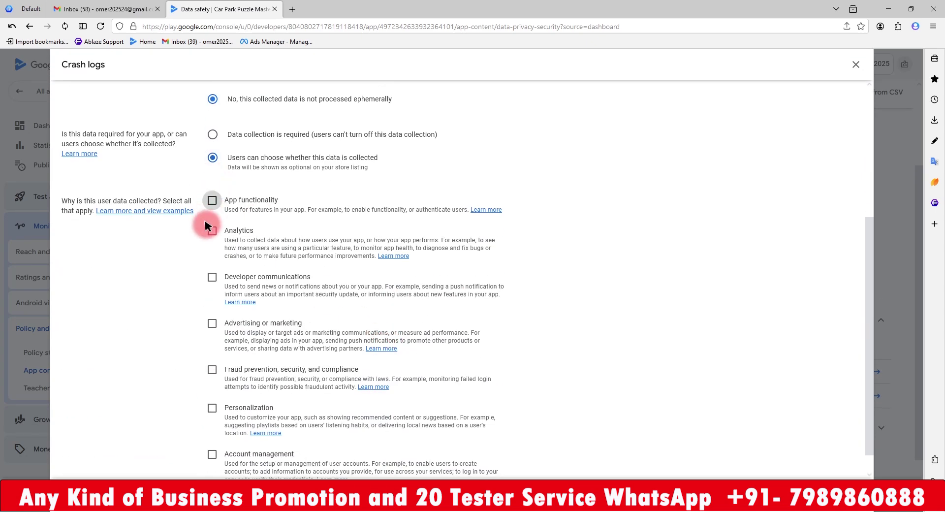
pyautogui.click(211, 323)
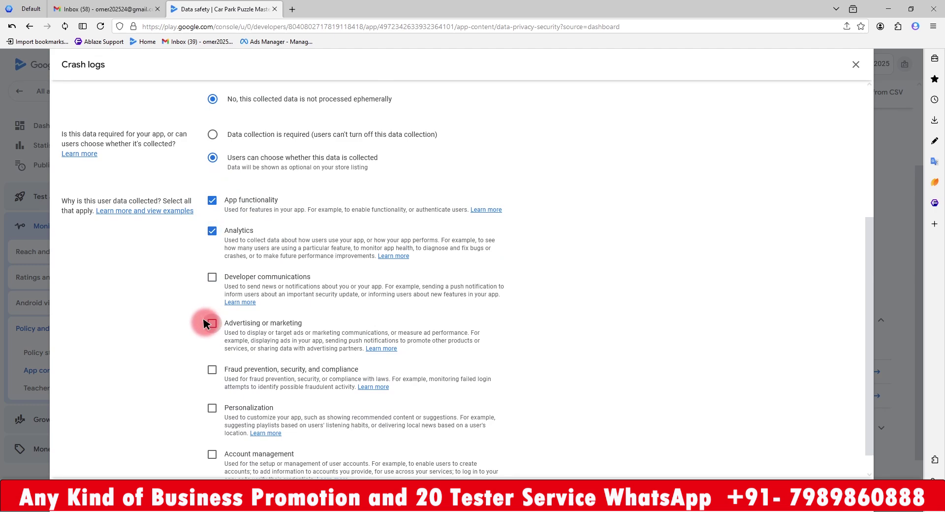
pyautogui.click(836, 470)
# Declare Diagnostics as collected, not processed ephemerally and optional for users, for App functionality, Analytics and Advertising or marketing, and save
pyautogui.click(858, 399)
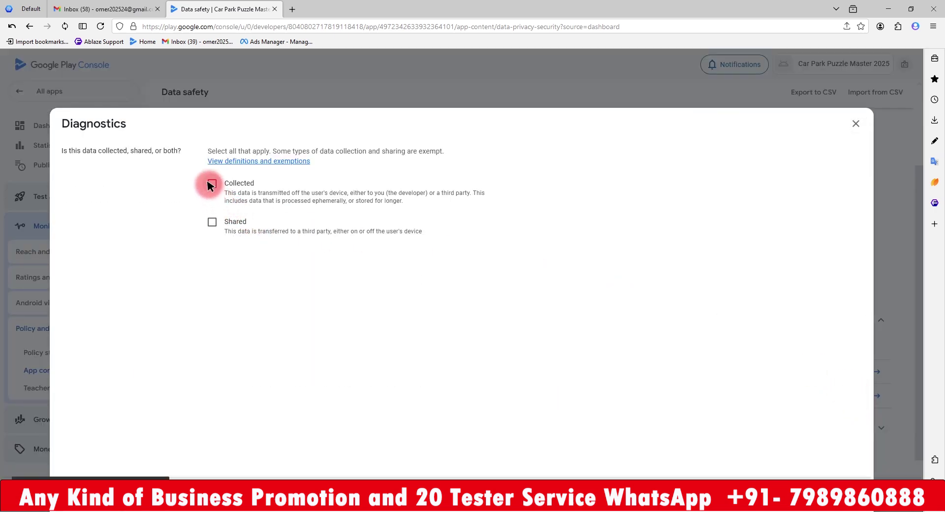
pyautogui.click(210, 185)
pyautogui.click(211, 416)
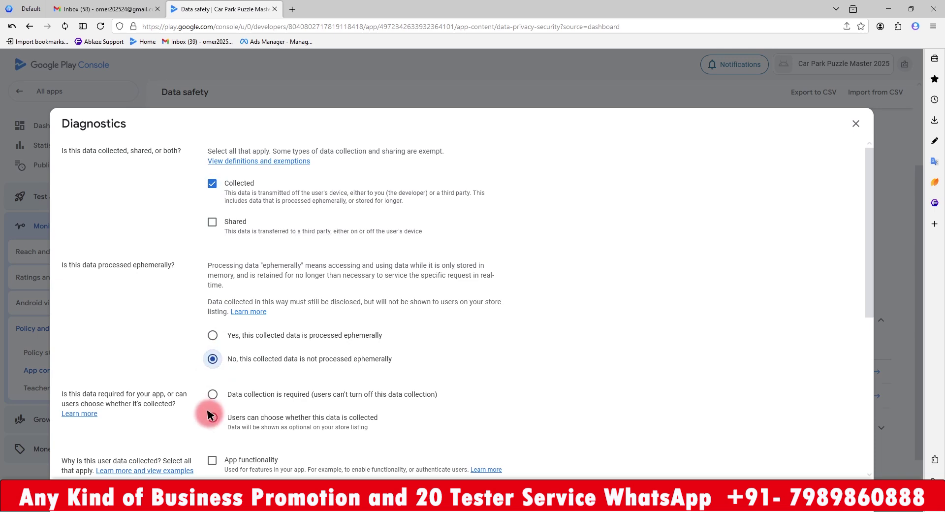
pyautogui.scroll(-5, 376, 304)
pyautogui.click(207, 201)
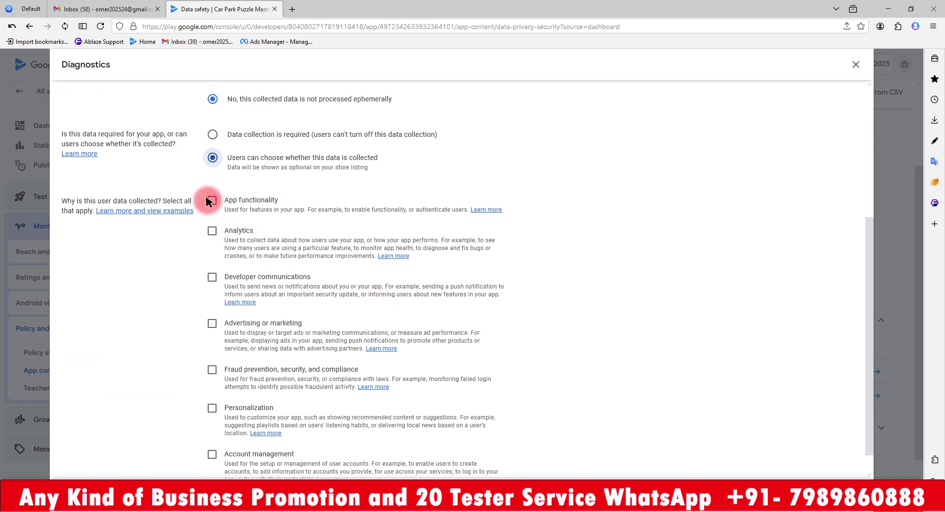
pyautogui.click(212, 230)
pyautogui.click(211, 322)
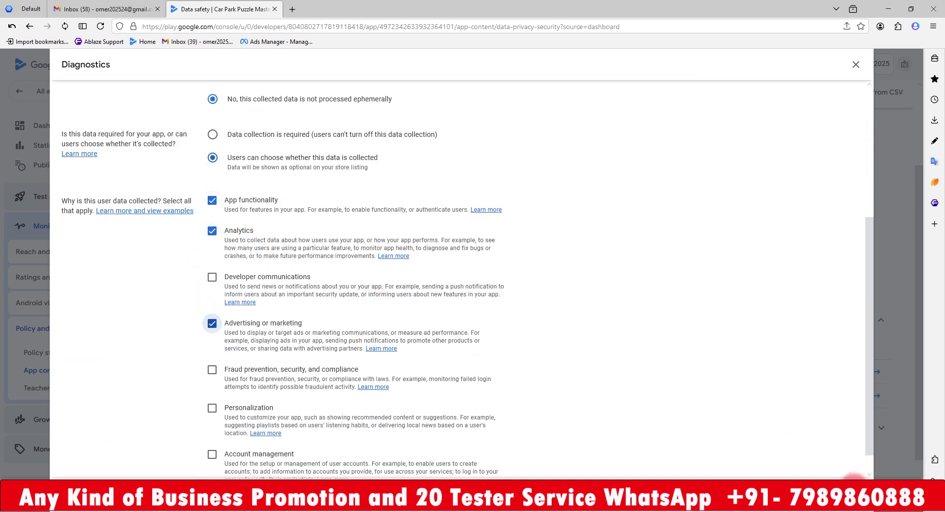
pyautogui.click(853, 480)
# Declare Device or other IDs as collected, not processed ephemerally and user-optional, for App functionality, Analytics and Advertising or marketing, and save
pyautogui.click(865, 426)
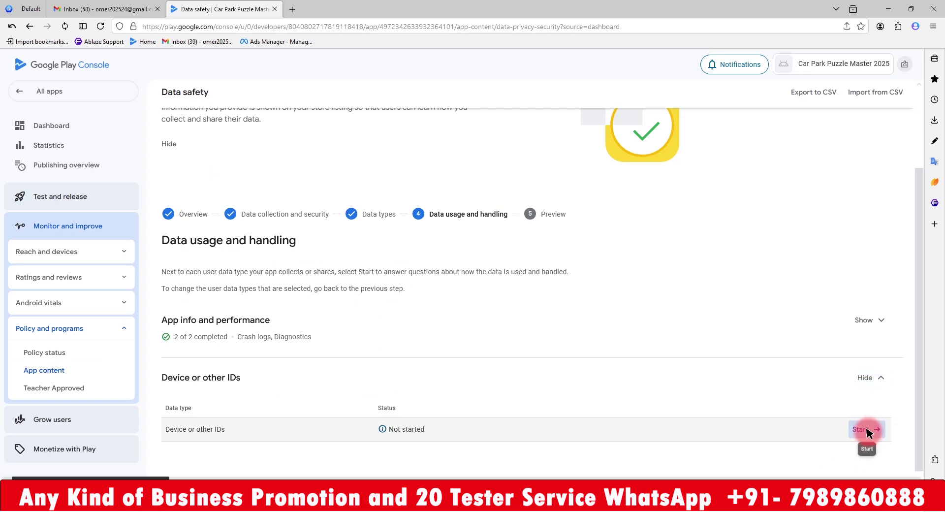
pyautogui.click(211, 184)
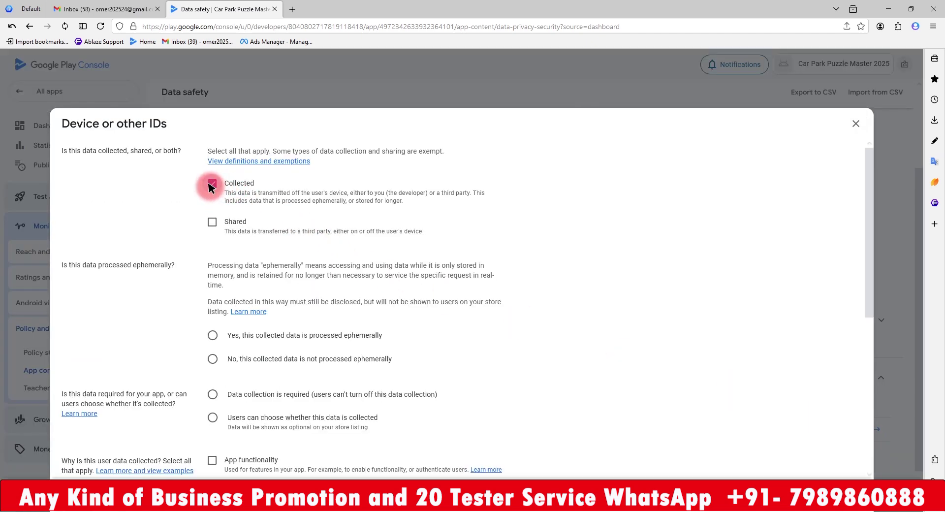
pyautogui.click(213, 359)
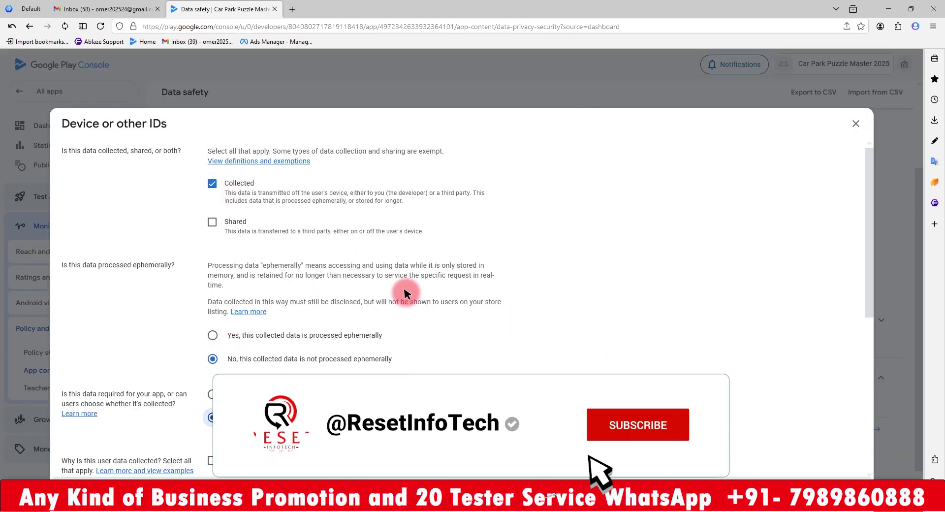
pyautogui.scroll(-3, 403, 294)
pyautogui.click(211, 300)
pyautogui.click(212, 331)
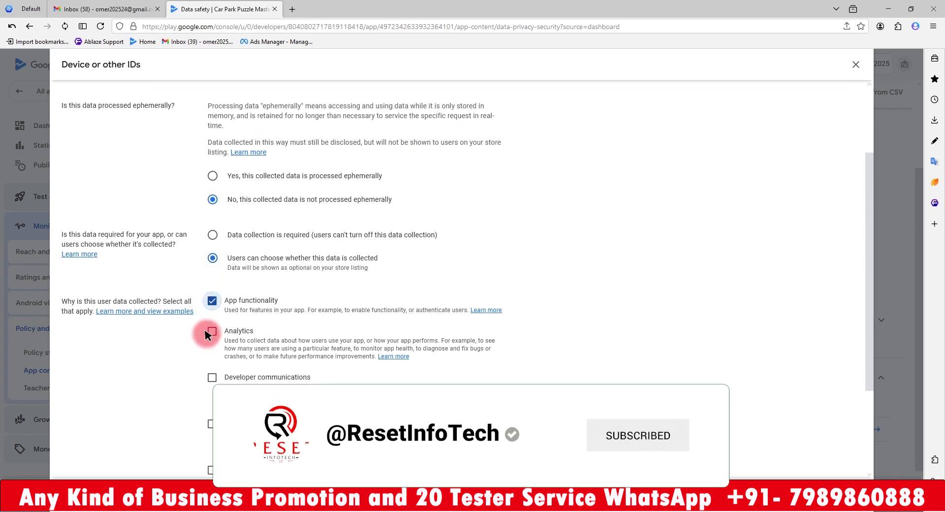
pyautogui.click(212, 423)
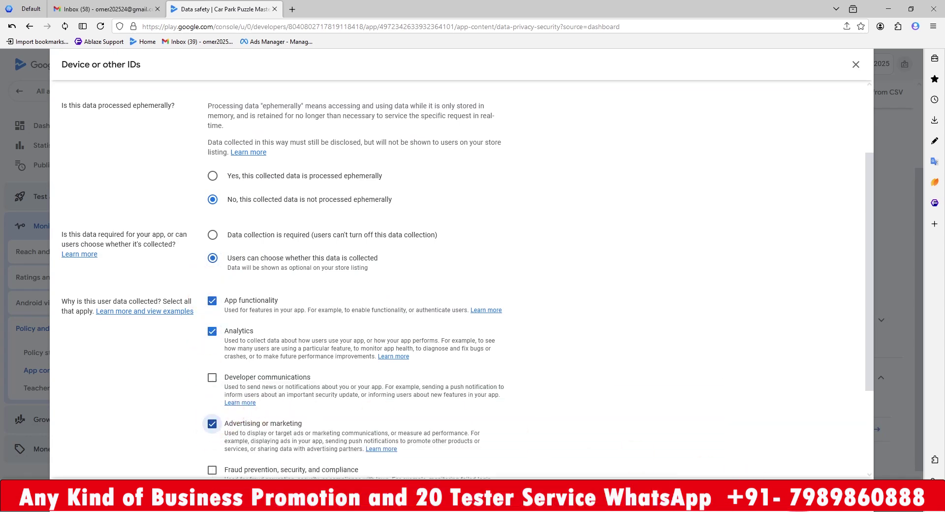
pyautogui.click(837, 495)
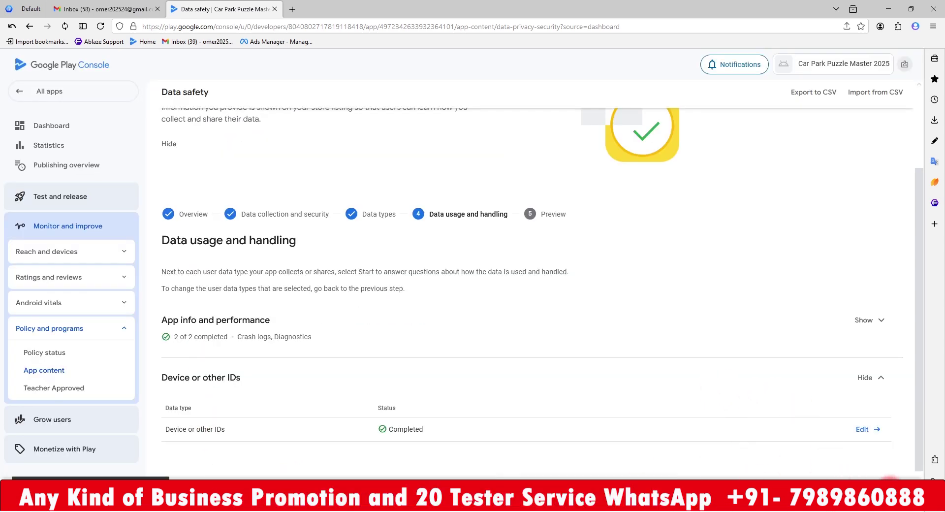
# Continue to the Data safety preview, review the collected data and security practices, save and return to the dashboard
pyautogui.click(512, 308)
pyautogui.scroll(-7, 531, 303)
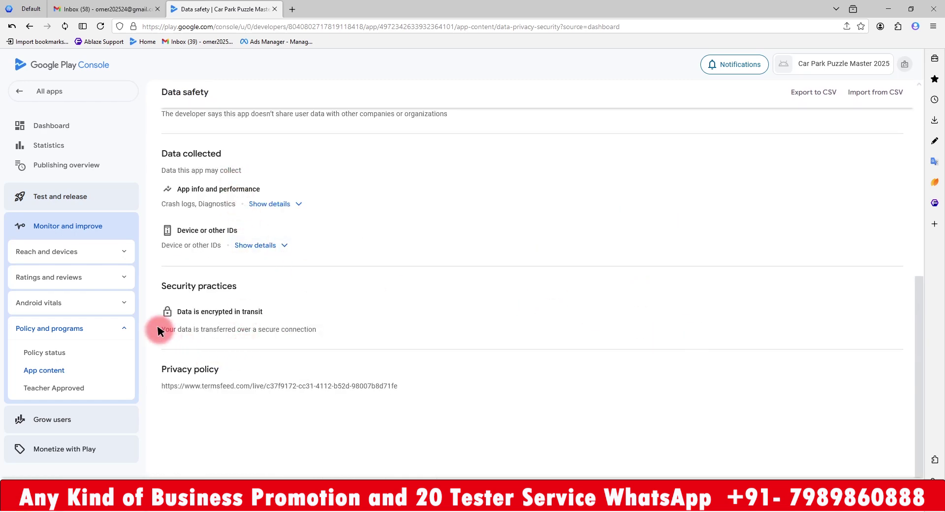
pyautogui.moveTo(172, 331); pyautogui.dragTo(313, 338)
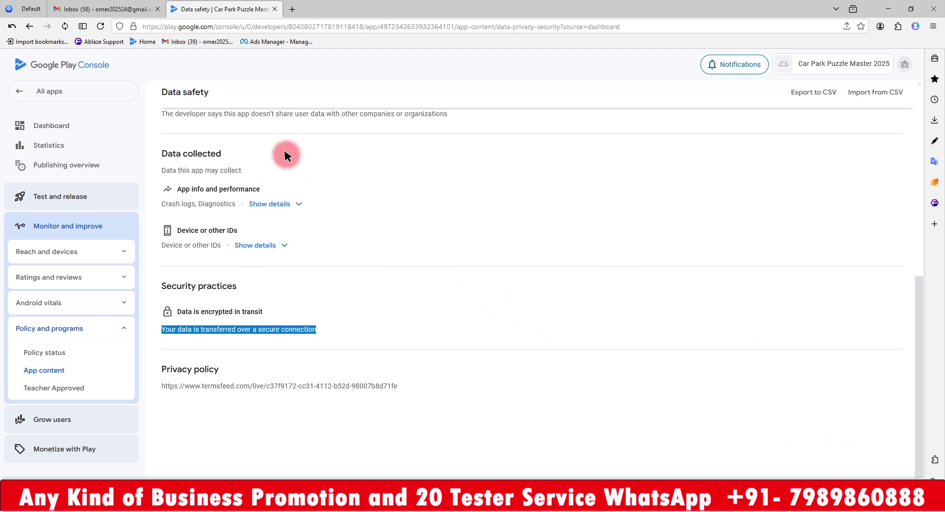
pyautogui.scroll(8, 204, 105)
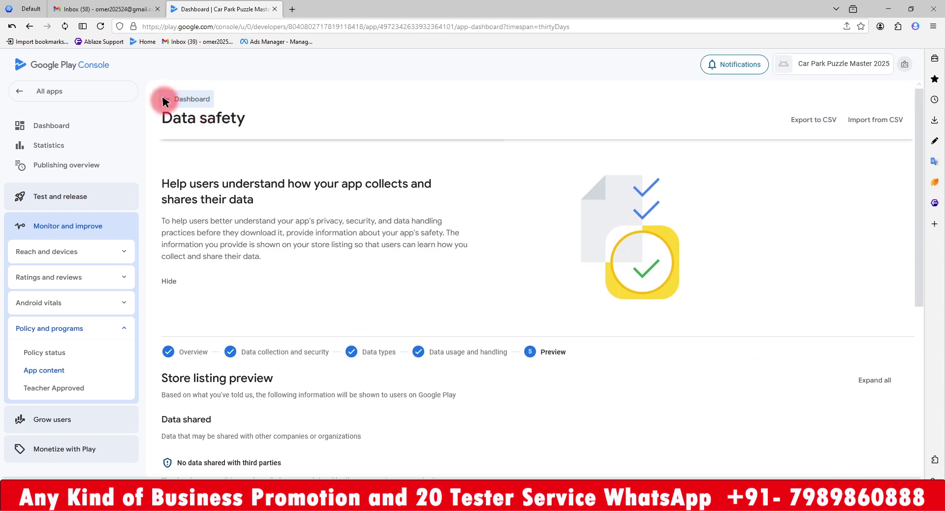
pyautogui.click(164, 101)
# Answer No in the Government apps task, save and return to the dashboard
pyautogui.scroll(-4, 426, 240)
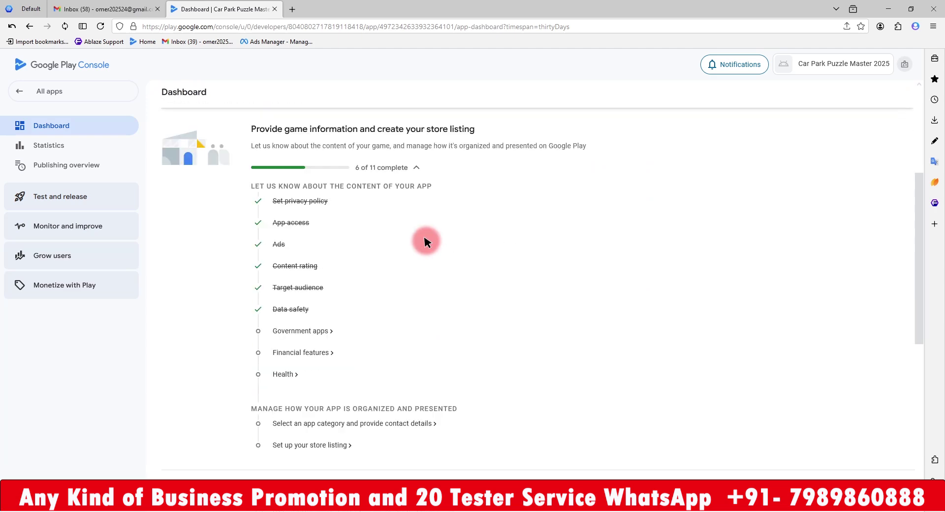
pyautogui.click(285, 332)
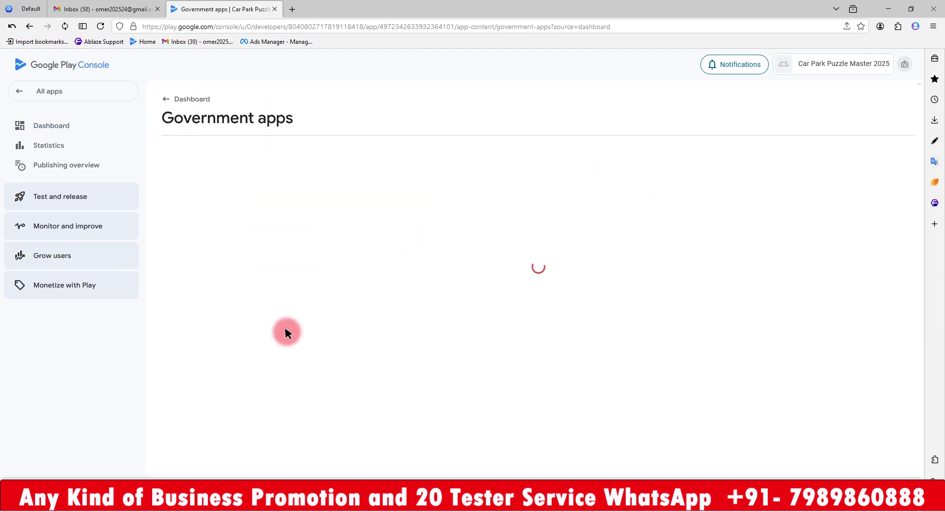
pyautogui.click(166, 248)
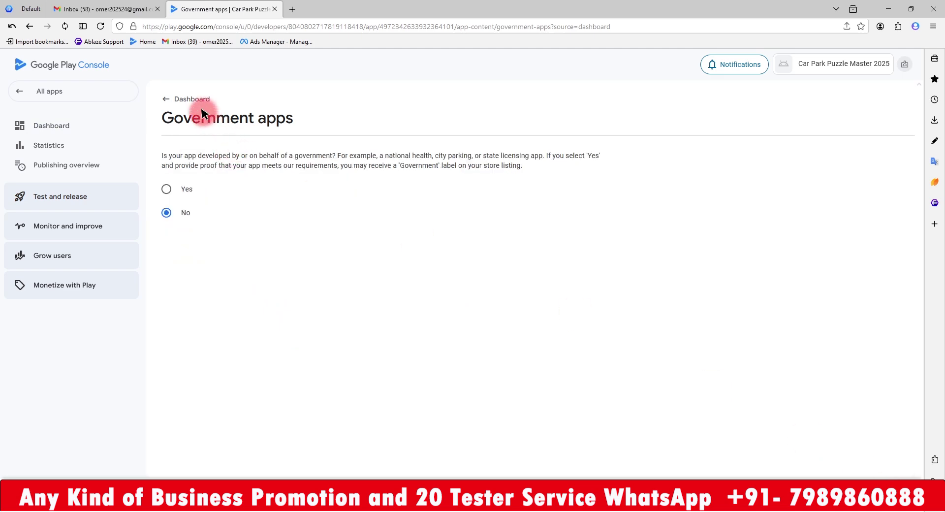
pyautogui.click(169, 98)
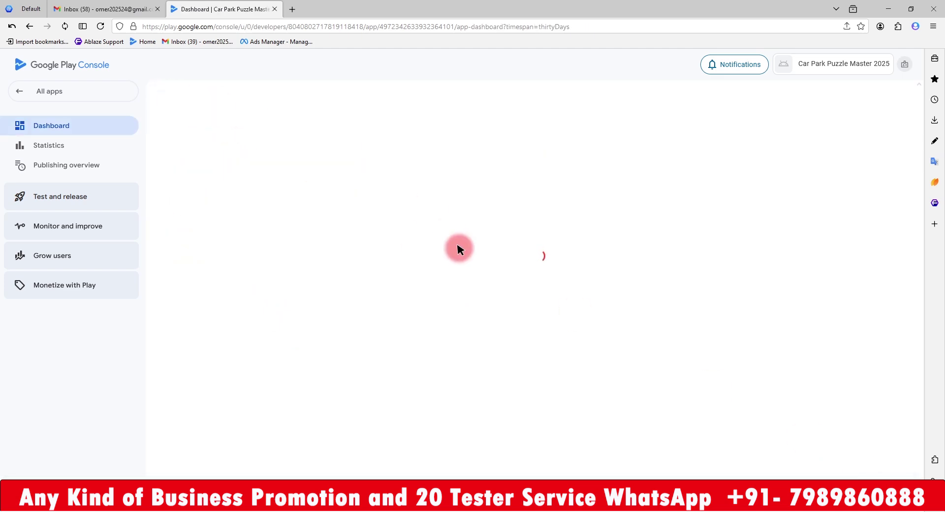
# Declare in the Financial features task that the app doesn't provide any financial features, save and return to the dashboard
pyautogui.scroll(-4, 456, 247)
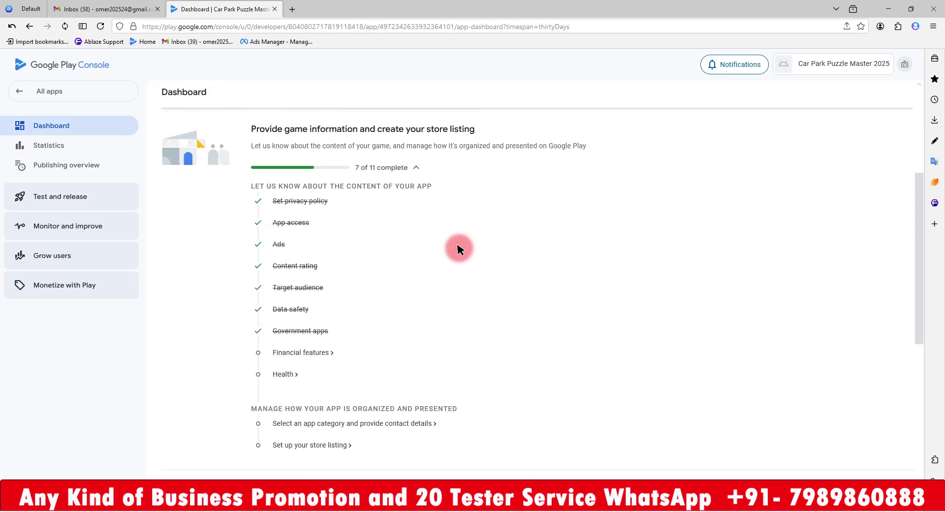
pyautogui.click(302, 353)
pyautogui.scroll(-10, 438, 289)
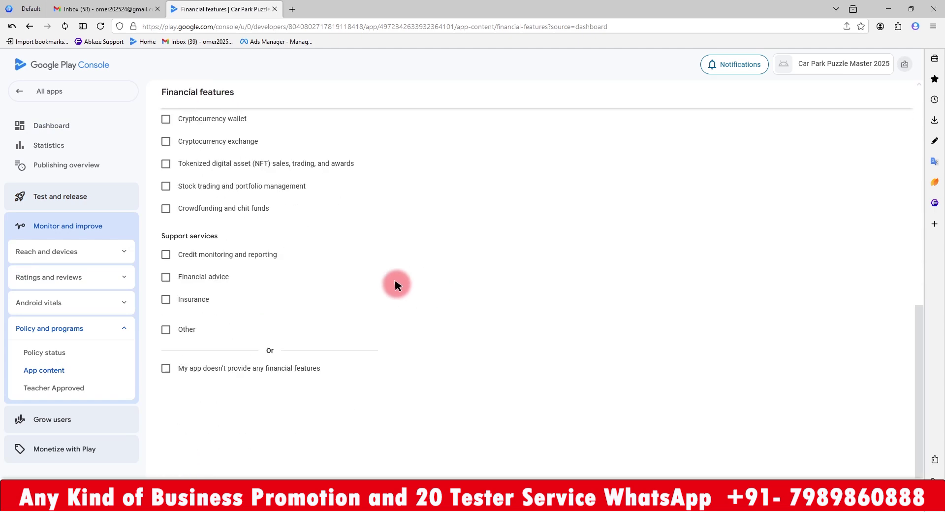
pyautogui.click(164, 369)
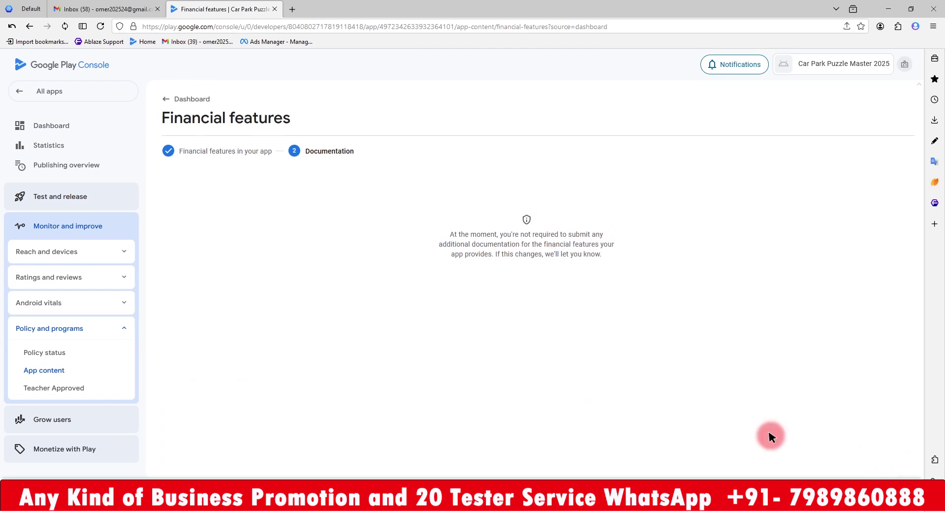
pyautogui.click(168, 97)
# Declare in the Health task that the app does not have any health features, save and return to the dashboard
pyautogui.scroll(-6, 380, 169)
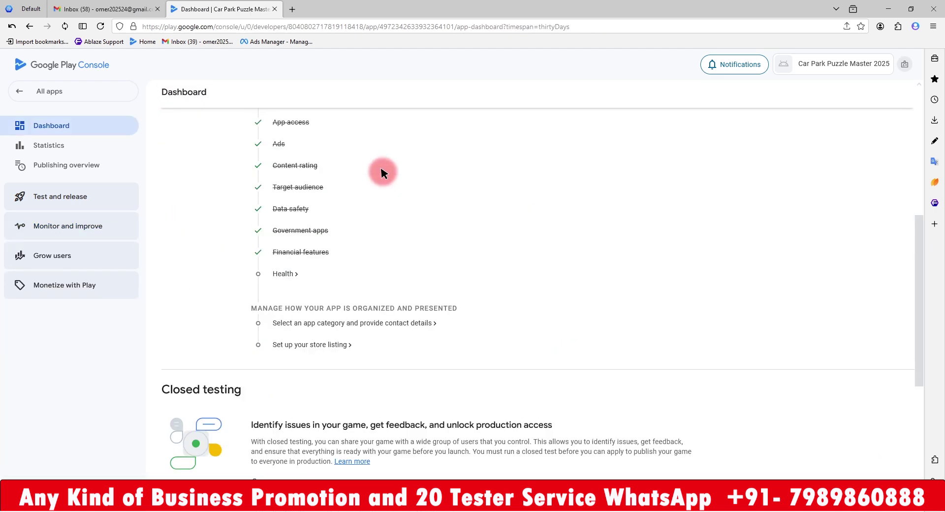
pyautogui.click(285, 274)
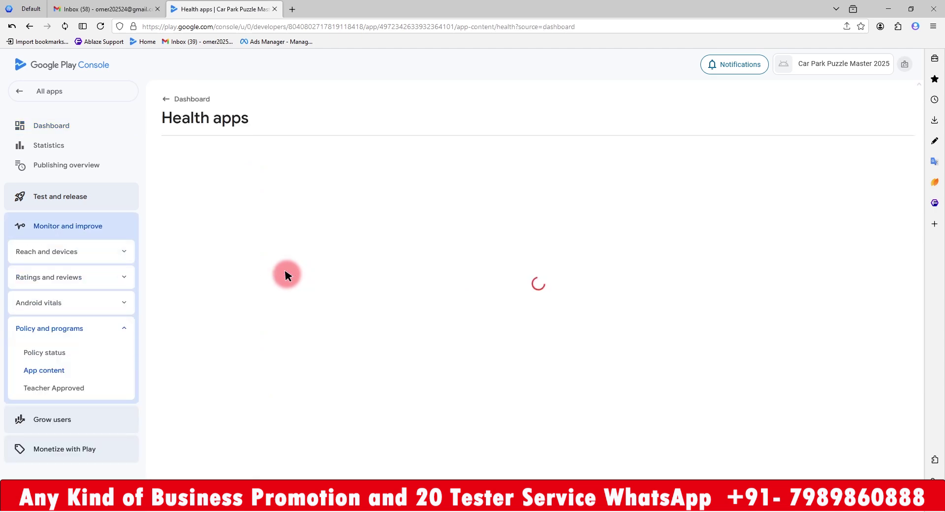
pyautogui.scroll(-7, 287, 274)
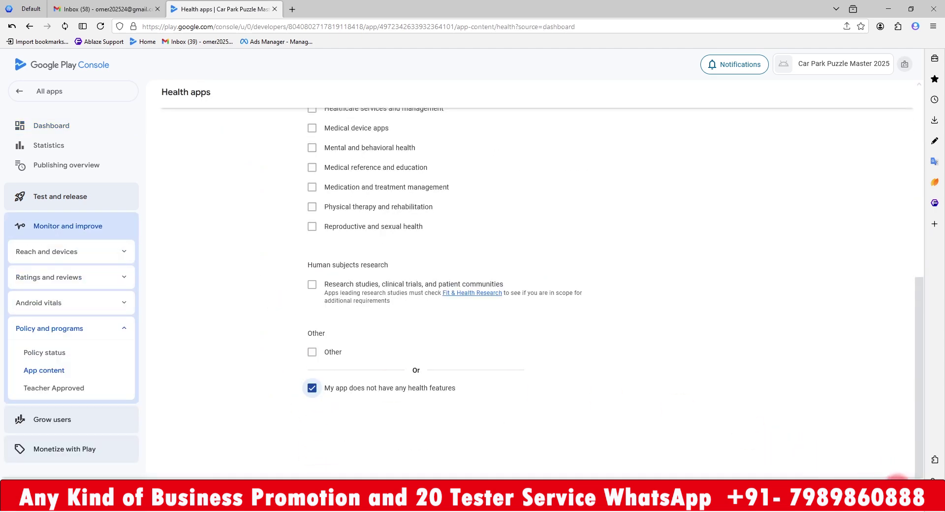
pyautogui.scroll(7, 245, 175)
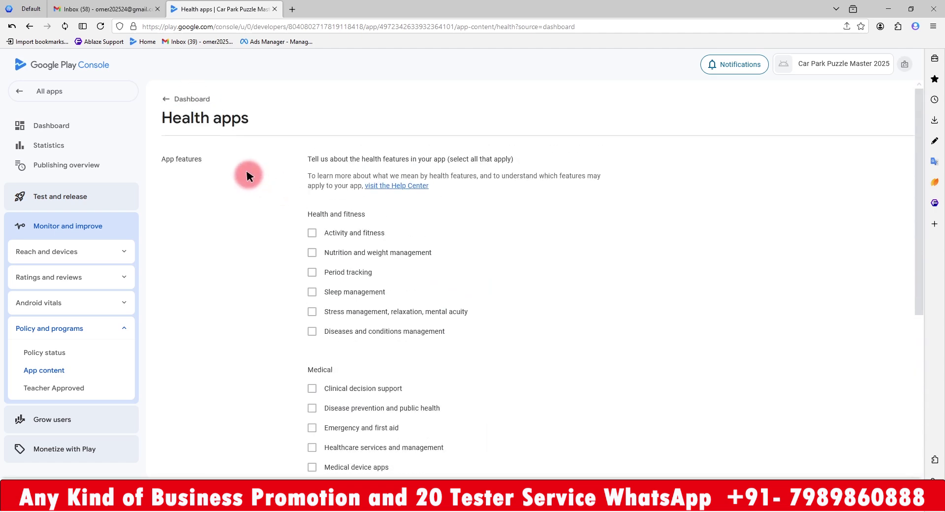
pyautogui.click(164, 99)
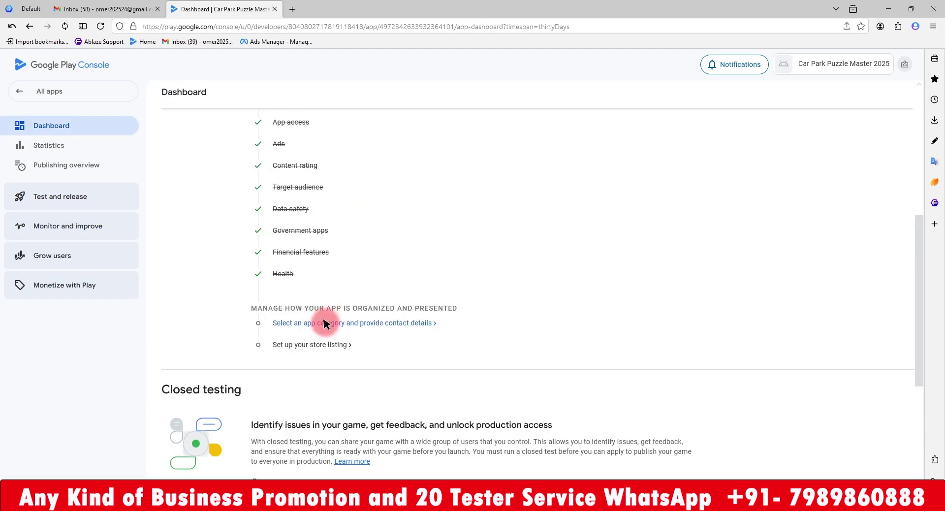
# Open the app category and contact details task and set the game's category to Puzzle
pyautogui.click(325, 323)
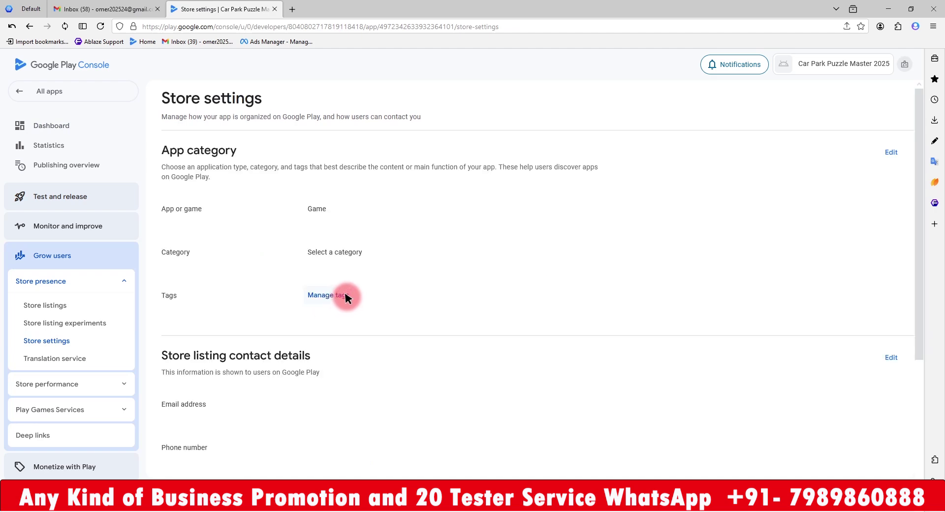
pyautogui.click(881, 156)
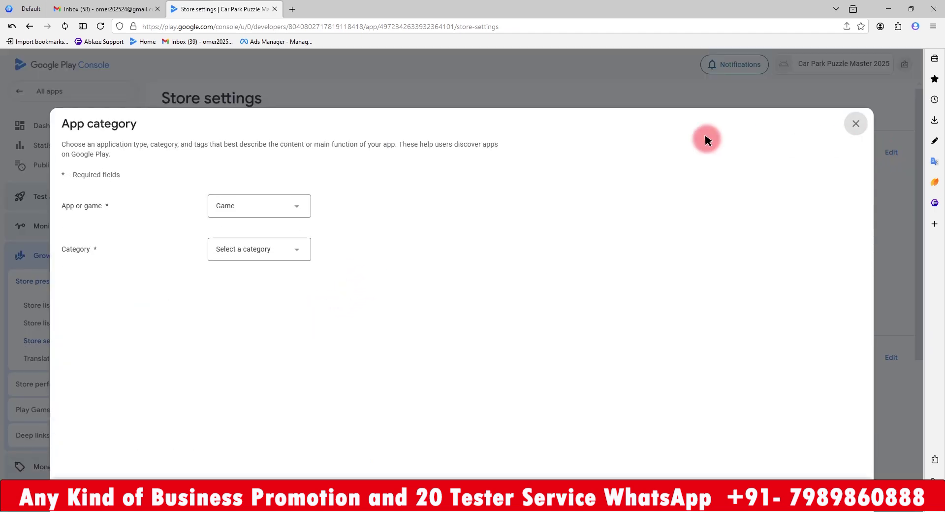
pyautogui.click(282, 247)
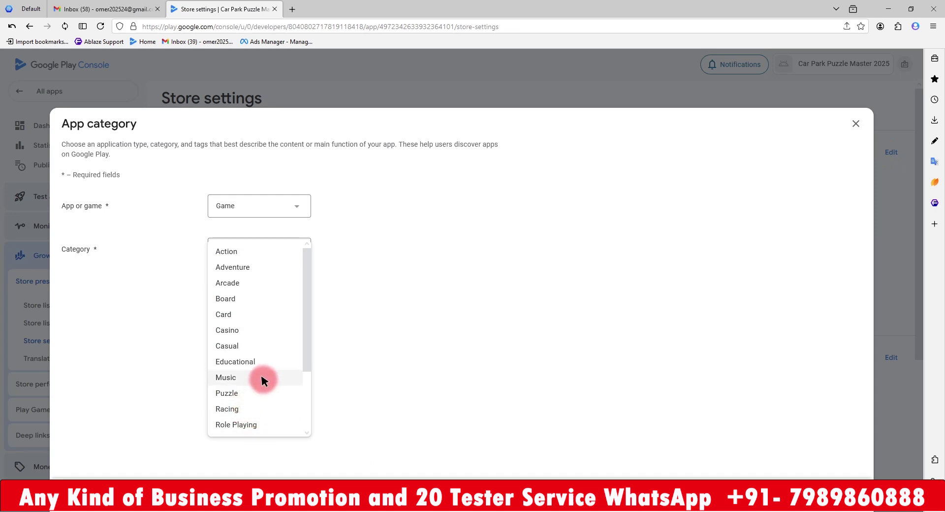
pyautogui.scroll(-2, 262, 379)
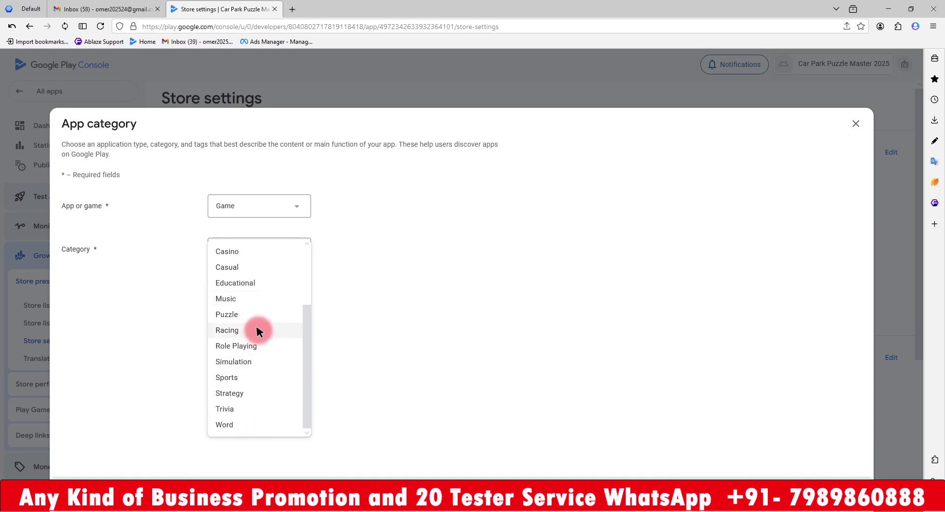
pyautogui.click(238, 362)
pyautogui.click(257, 249)
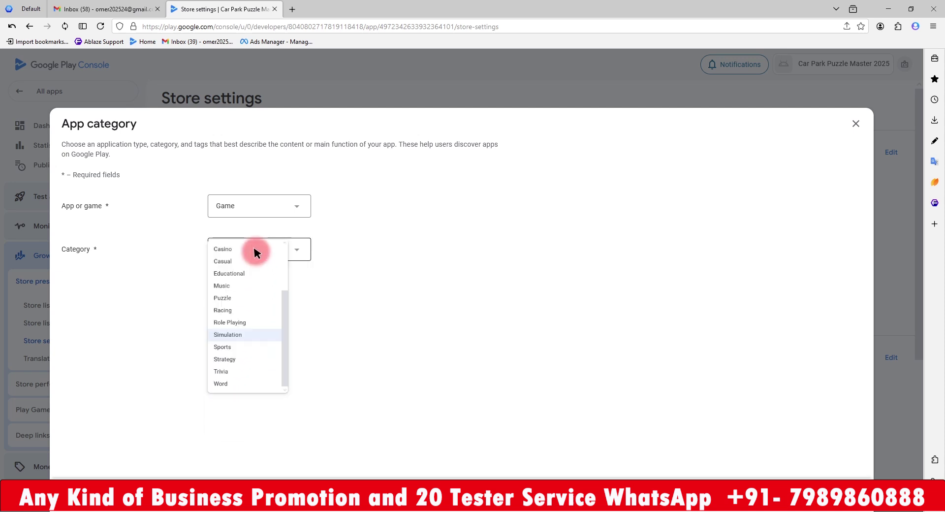
pyautogui.click(249, 314)
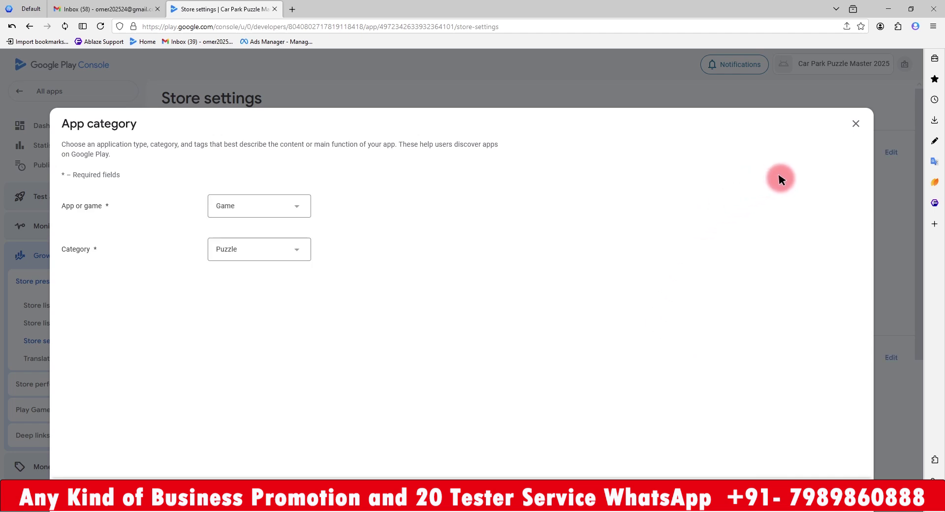
# Close the app category settings and filter the available tags by the Puzzle, Puzzle role-playing, Racing and Role-playing categories
pyautogui.click(855, 124)
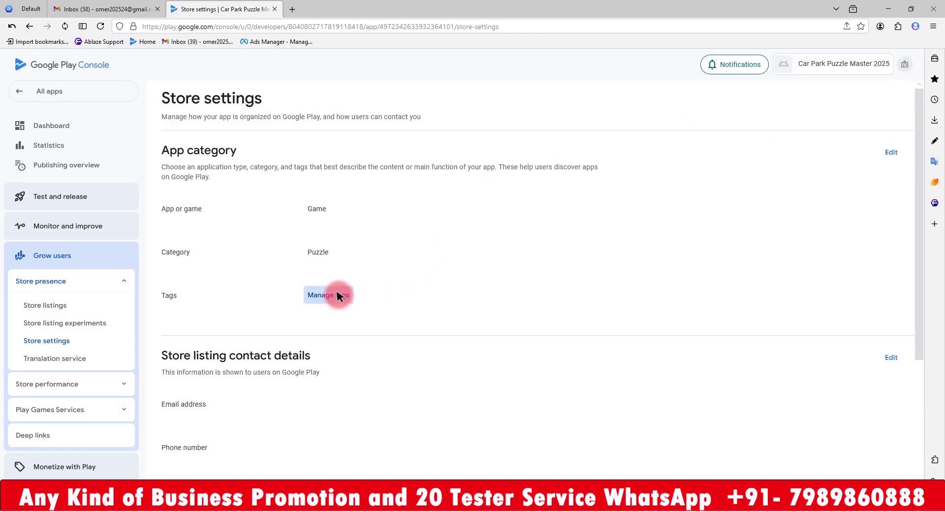
pyautogui.click(328, 296)
pyautogui.click(260, 186)
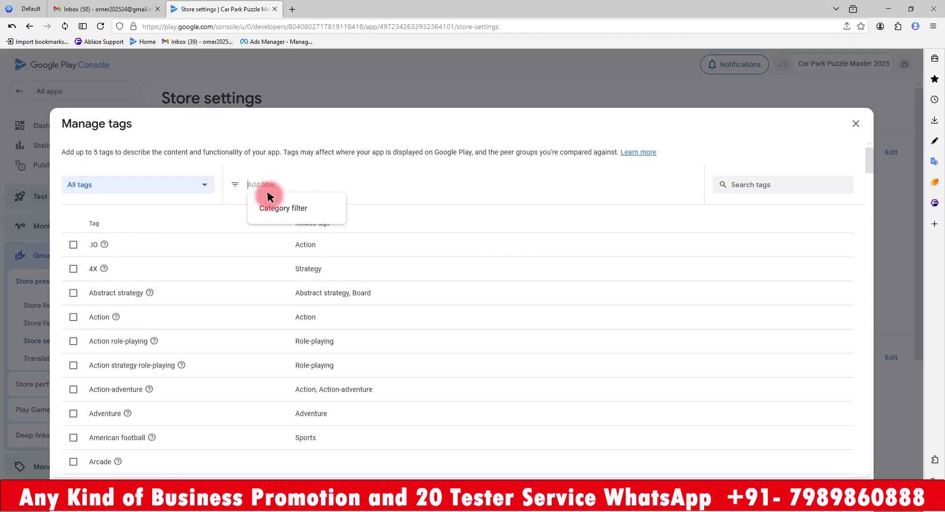
pyautogui.click(276, 207)
pyautogui.scroll(-2, 323, 297)
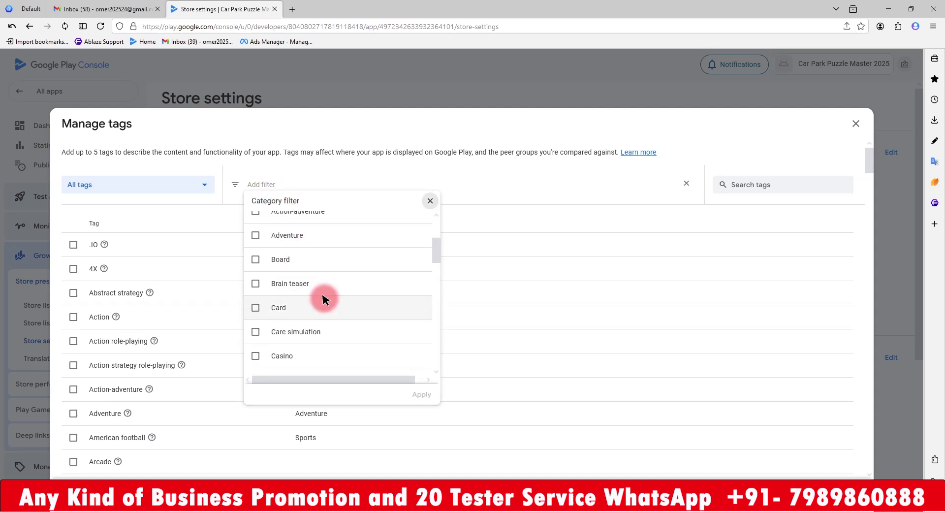
pyautogui.scroll(-4, 323, 297)
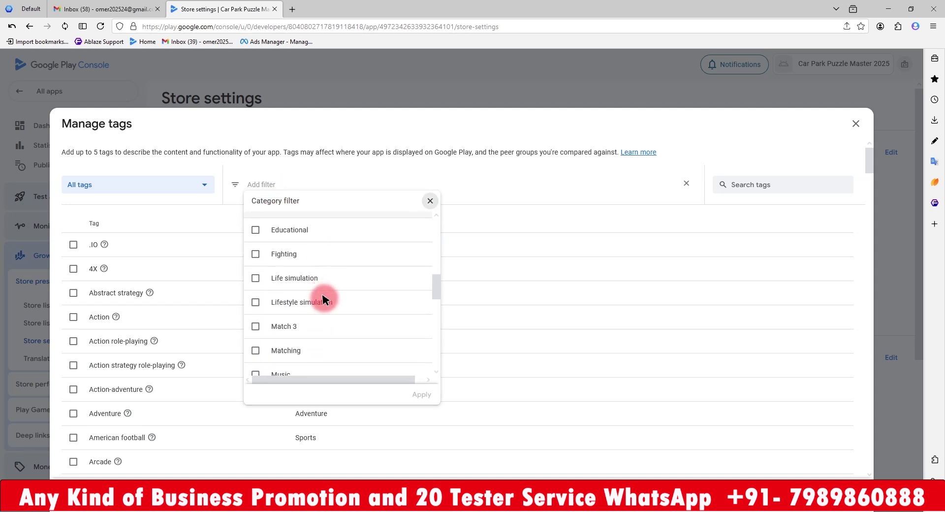
pyautogui.scroll(-2, 323, 299)
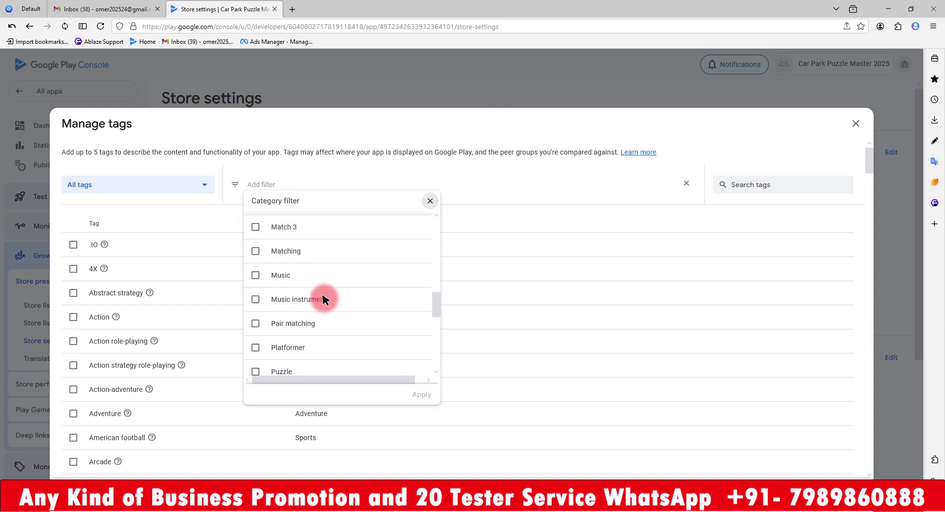
pyautogui.scroll(-2, 323, 299)
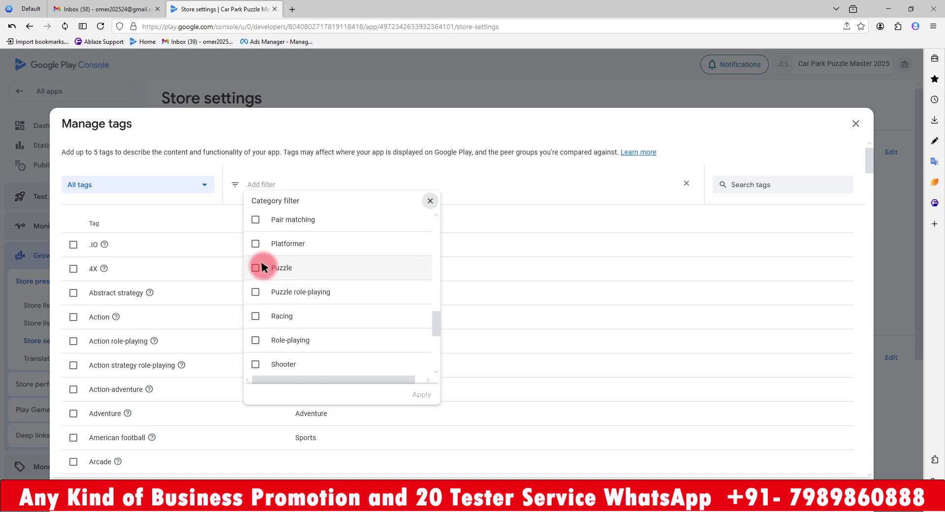
pyautogui.click(255, 292)
pyautogui.click(254, 315)
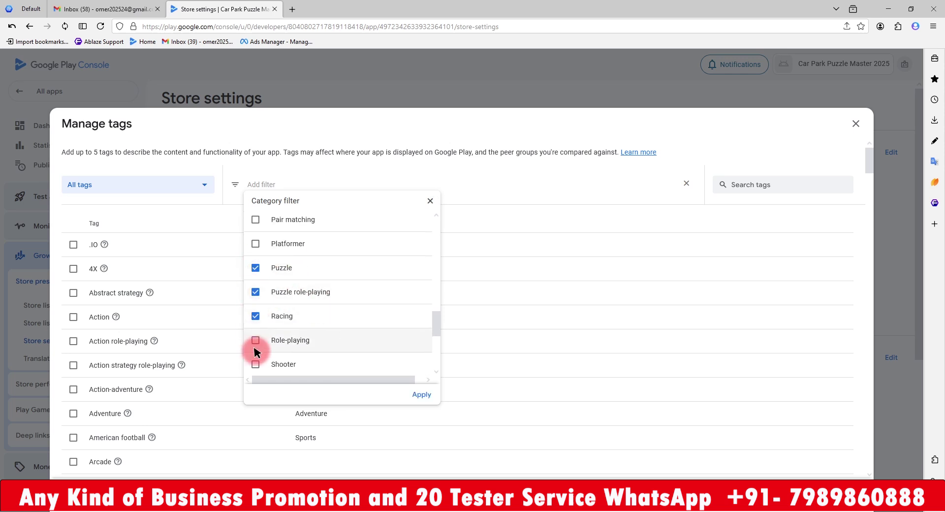
pyautogui.click(255, 341)
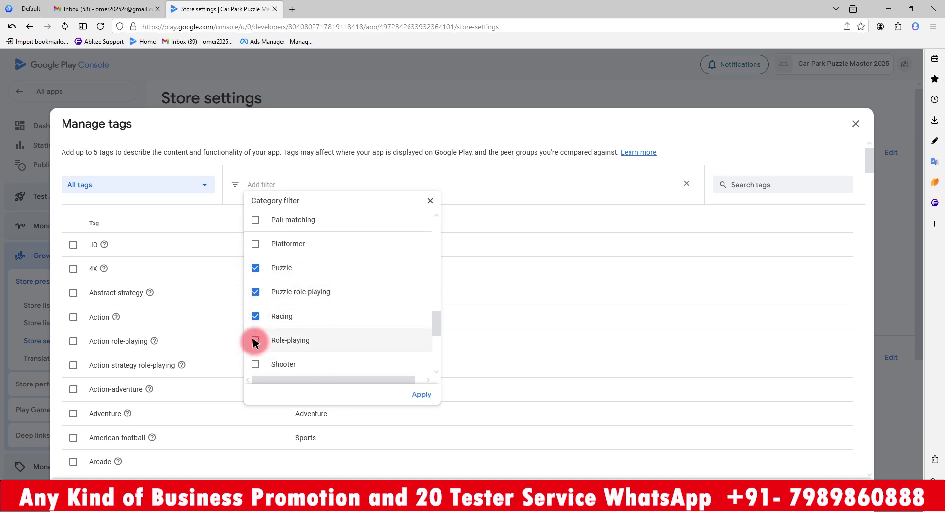
pyautogui.click(421, 396)
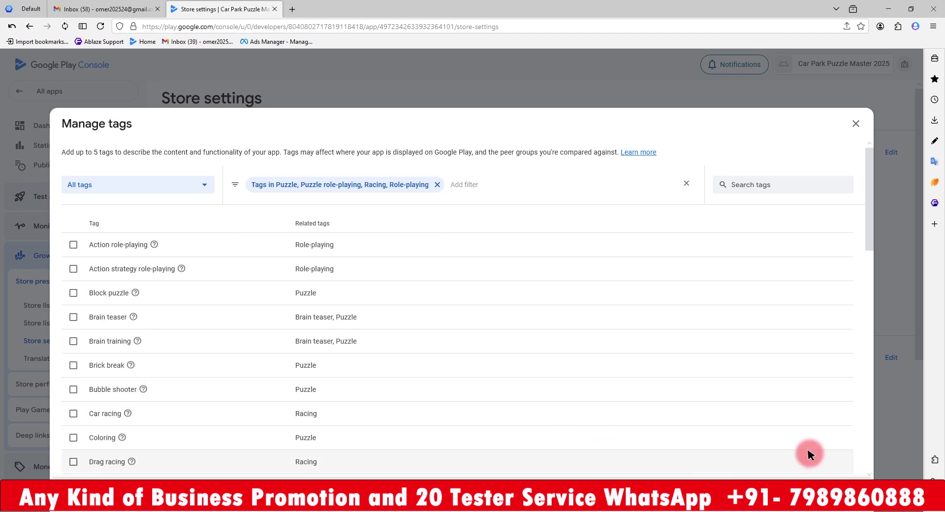
# Choose Kart racing as the game's only tag and save it
pyautogui.scroll(-5, 291, 282)
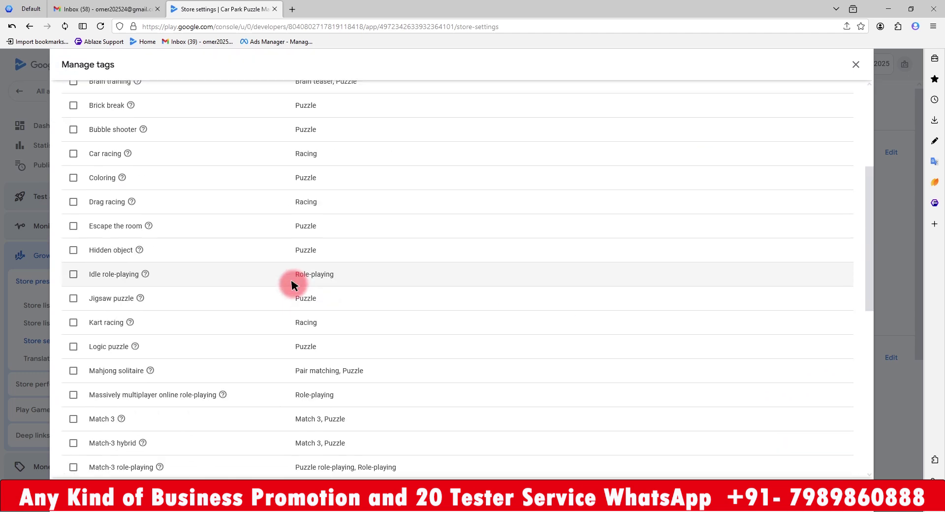
pyautogui.click(73, 274)
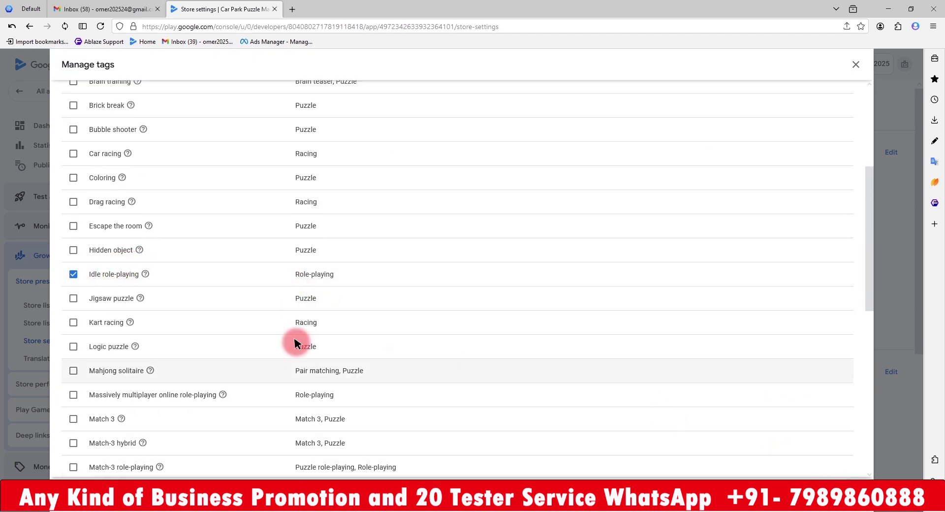
pyautogui.click(73, 274)
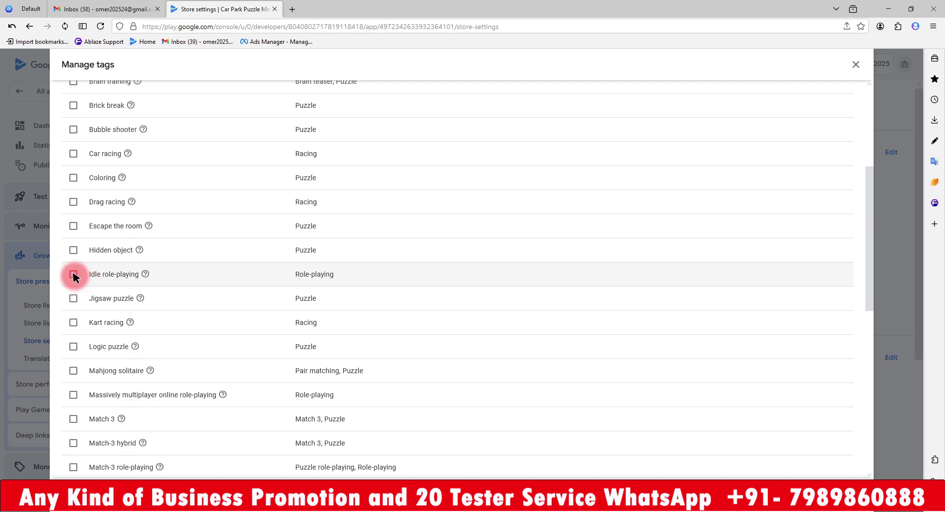
pyautogui.click(73, 320)
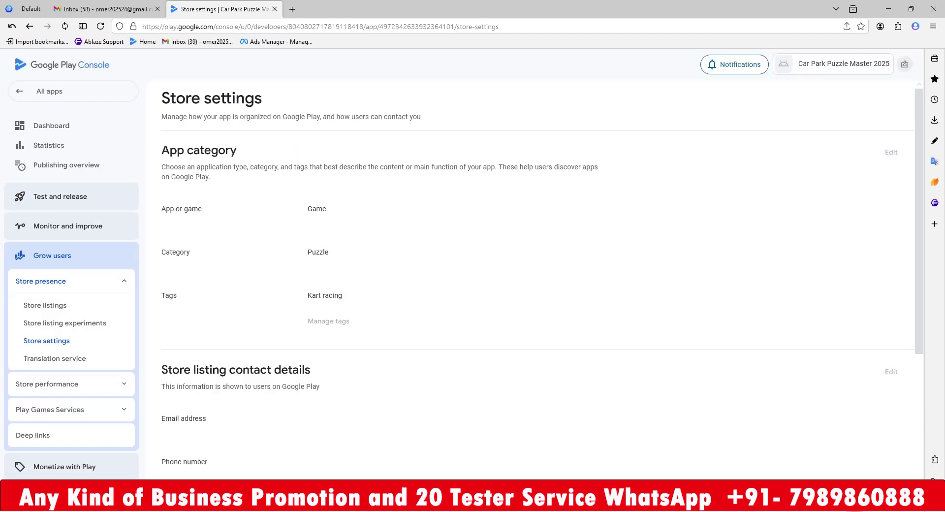
# Fill in the contact e-mail in the store listing contact details by copying it from the app info file in Notepad, and save
pyautogui.scroll(-2, 675, 320)
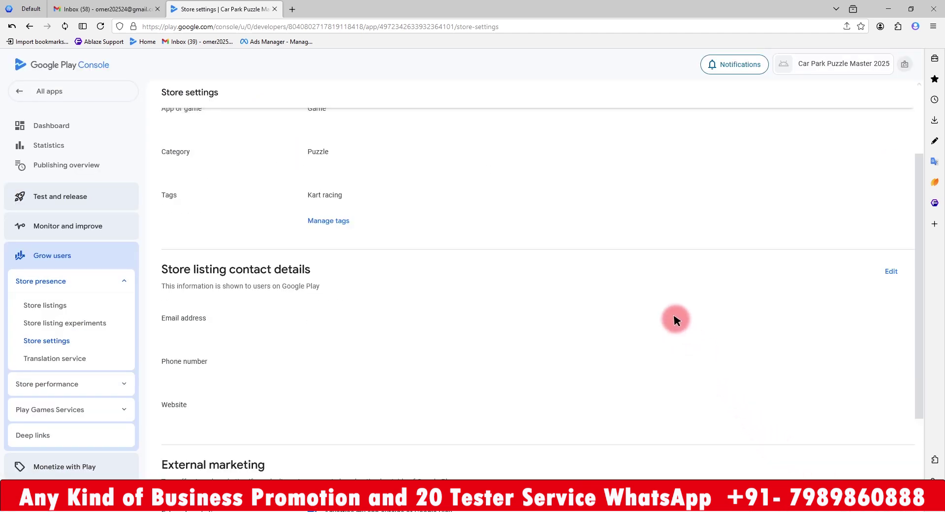
pyautogui.click(890, 272)
pyautogui.hotkey('alt', 'Tab')
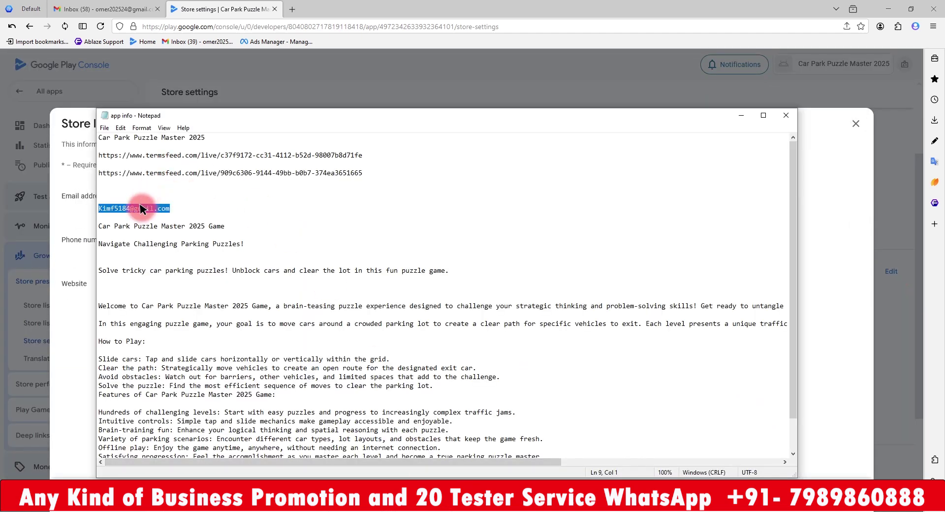
pyautogui.rightClick(142, 208)
pyautogui.click(165, 240)
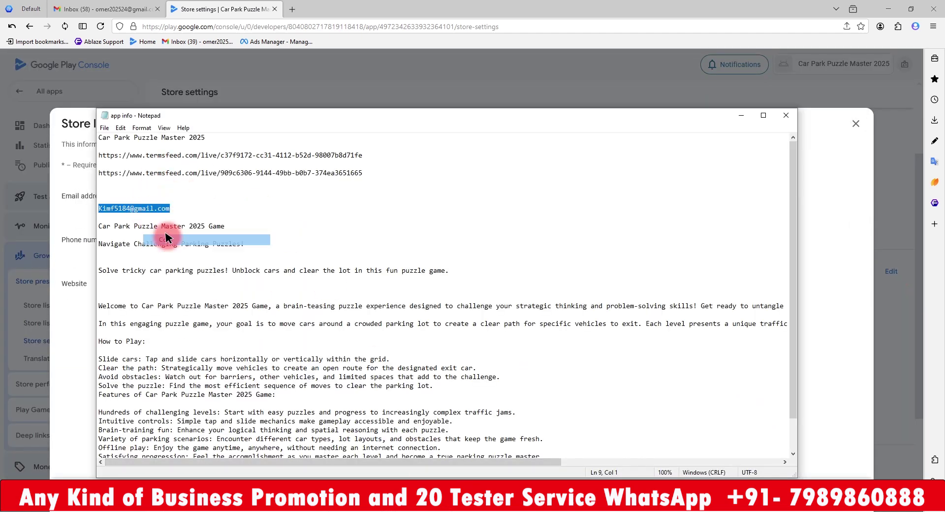
pyautogui.click(741, 116)
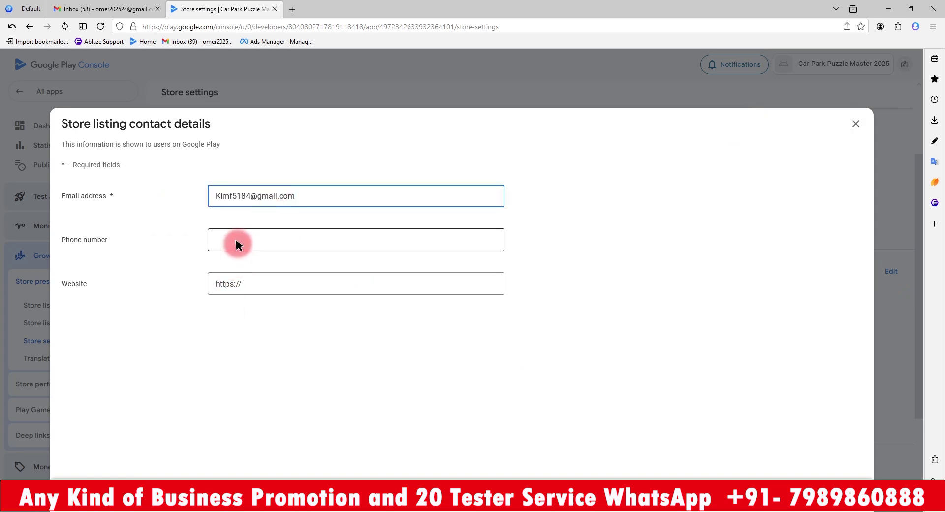
pyautogui.press('Return')
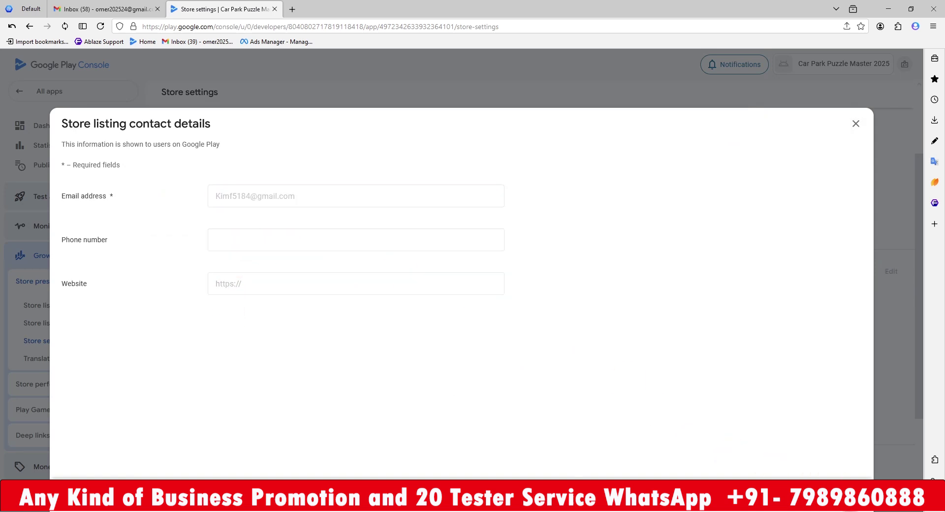
pyautogui.click(853, 123)
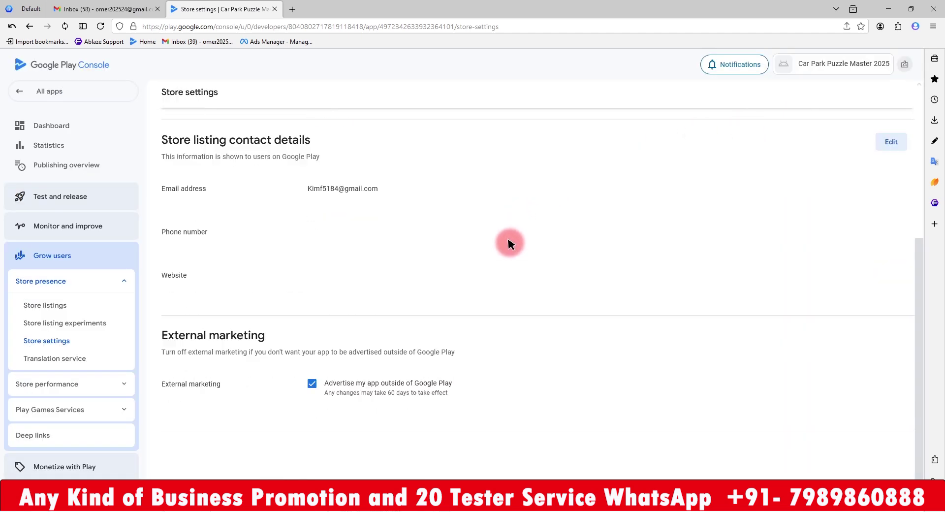
# Return to the Car Park Puzzle Master 2025 dashboard through the app list and open the store listing setup task
pyautogui.scroll(5, 509, 244)
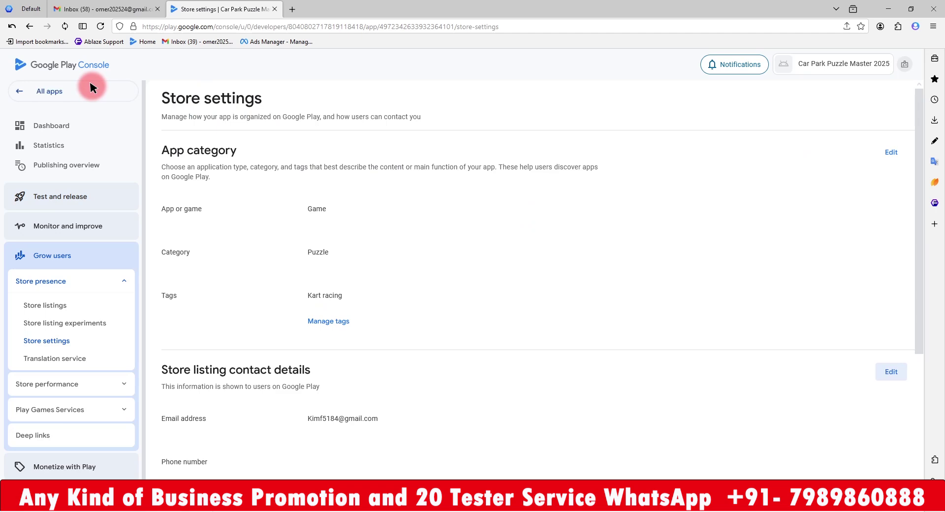
pyautogui.click(127, 92)
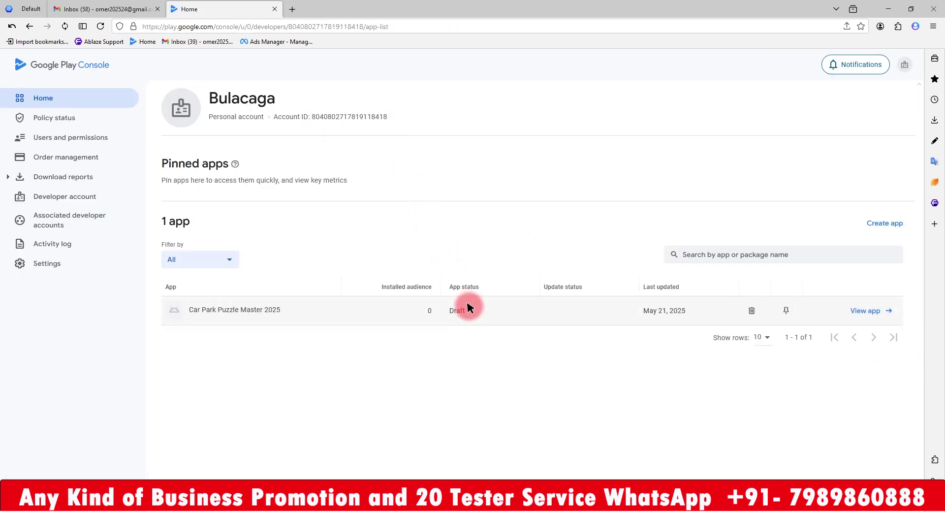
pyautogui.click(468, 309)
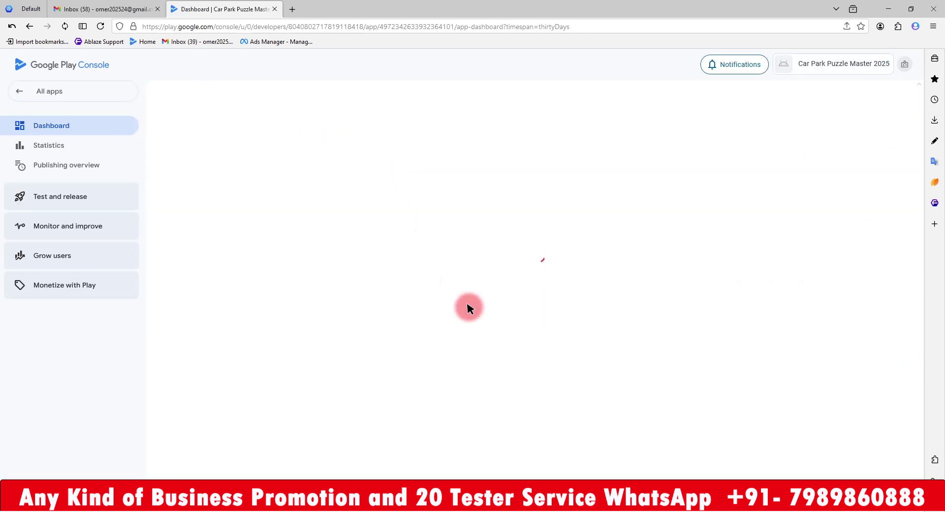
pyautogui.scroll(-6, 467, 308)
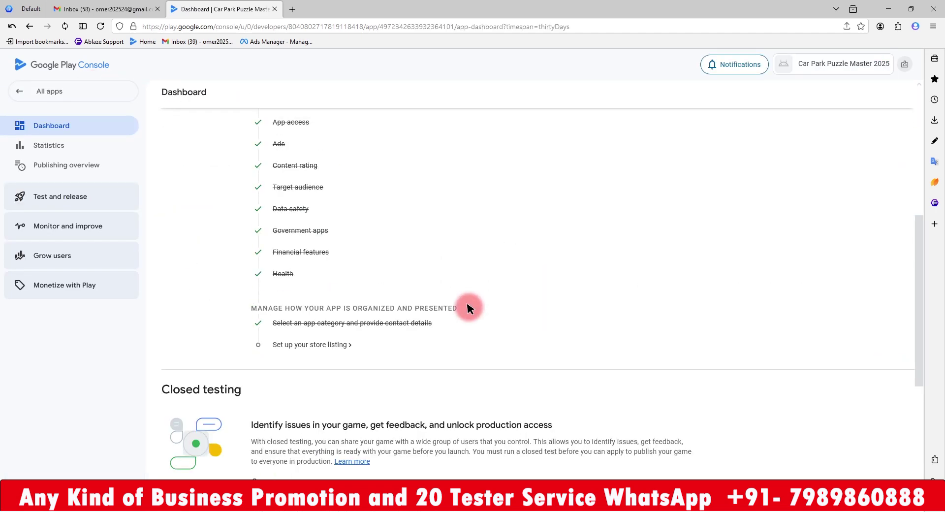
pyautogui.click(322, 344)
pyautogui.scroll(-10, 419, 293)
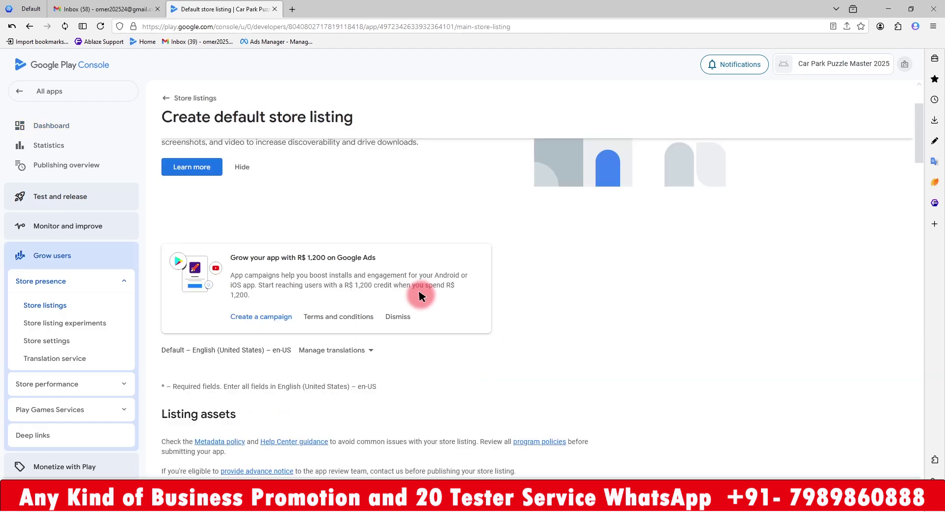
pyautogui.scroll(2, 419, 295)
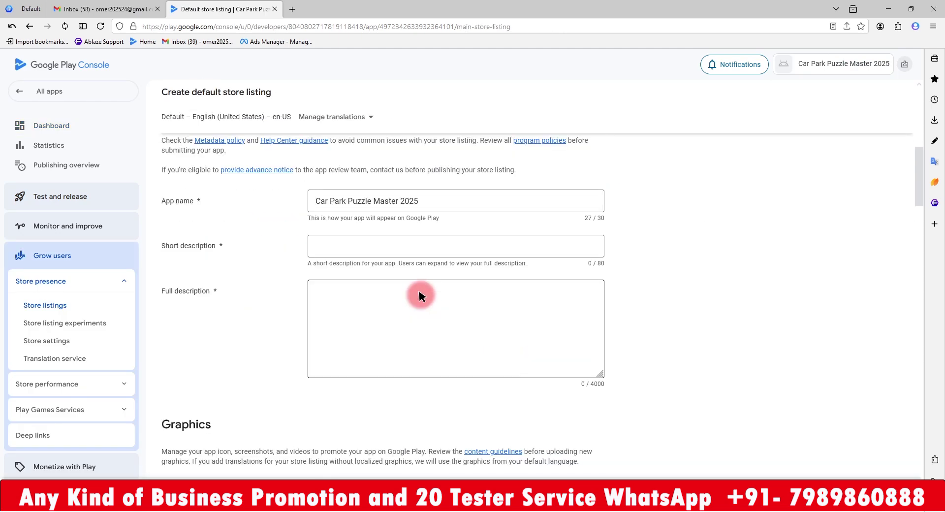
# Copy "Solve tricky car parking puzzles! Unblock cars and clear the lot in this fun puzzle game." from Notepad into the short description
pyautogui.click(441, 509)
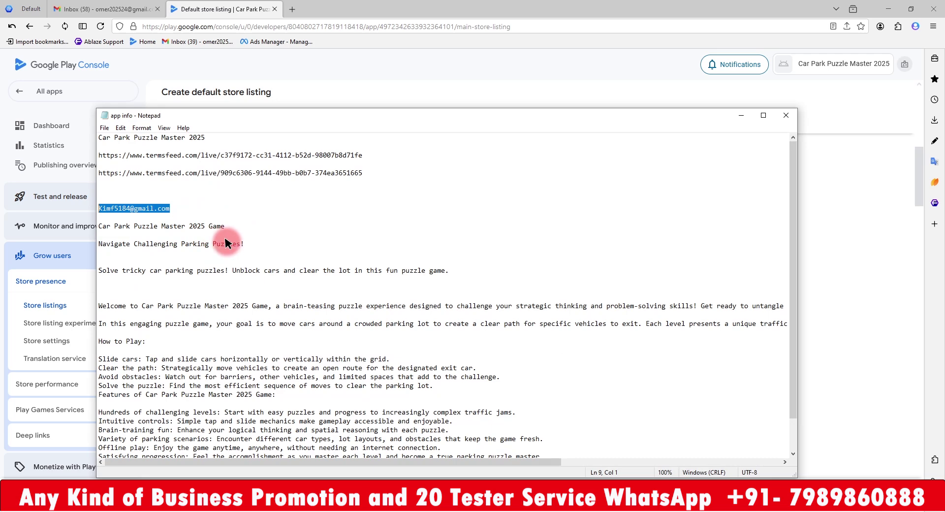
pyautogui.moveTo(247, 245); pyautogui.dragTo(128, 242)
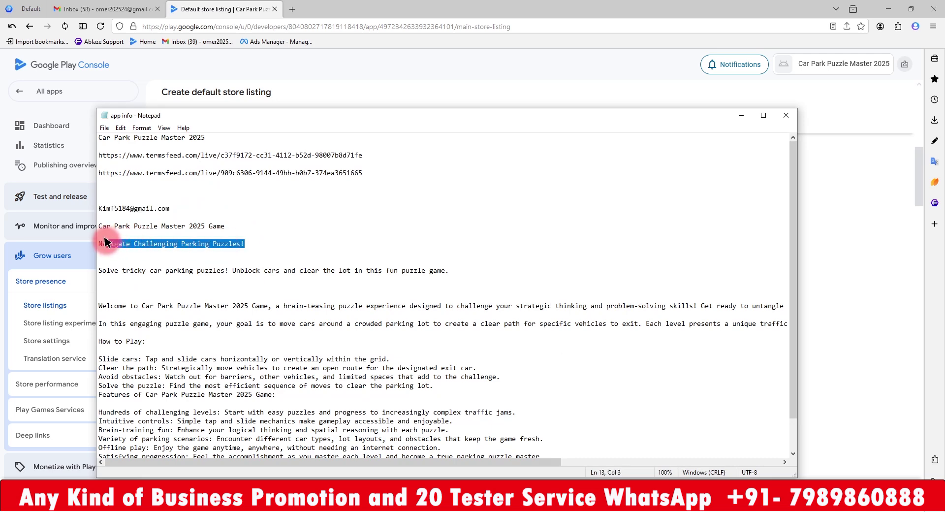
pyautogui.moveTo(450, 270); pyautogui.dragTo(105, 266)
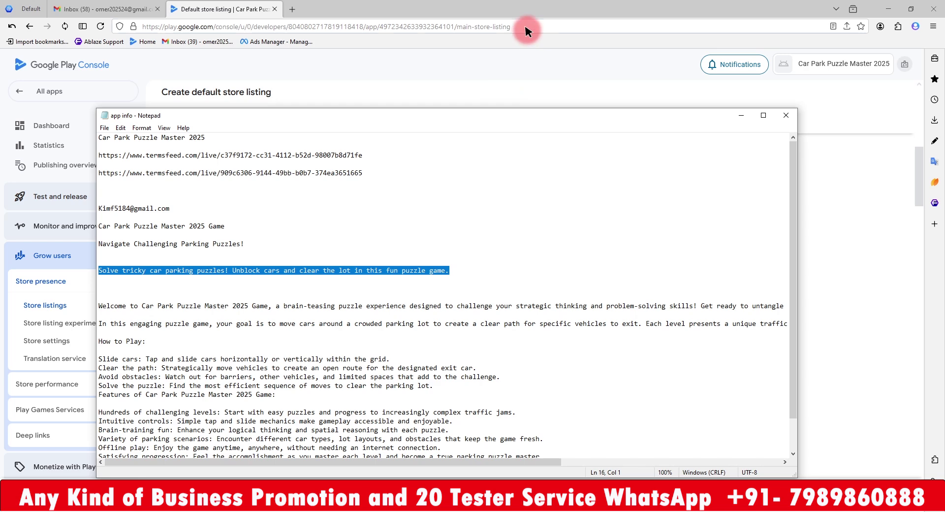
pyautogui.click(512, 73)
pyautogui.click(420, 240)
pyautogui.hotkey('ctrl', 'v')
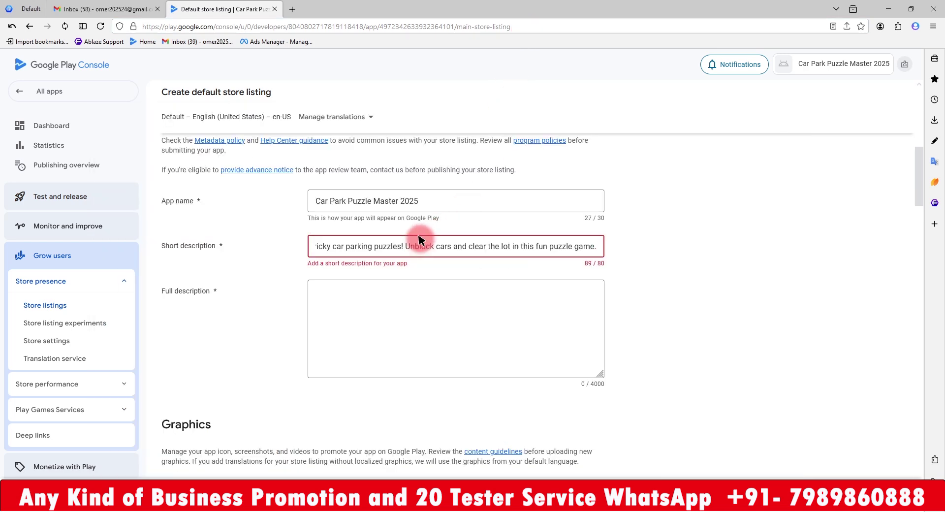
# Shorten the short description by removing "puzzle game." so that it ends with "in this fun"
pyautogui.press('BackSpace')
pyautogui.press('BackSpace')
pyautogui.press('BackSpace')
pyautogui.press('BackSpace')
pyautogui.press('BackSpace')
pyautogui.press('BackSpace')
pyautogui.press('BackSpace')
pyautogui.press('BackSpace')
pyautogui.press('BackSpace')
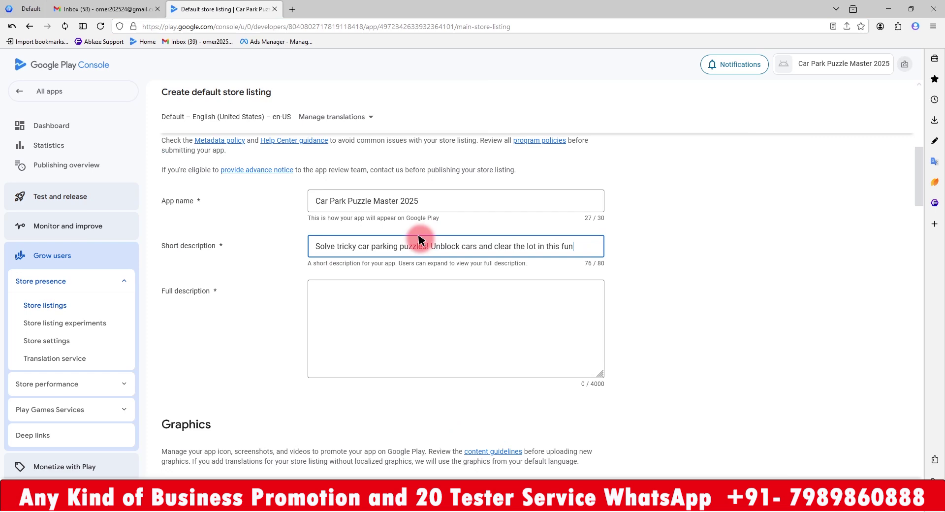
# Copy the Notepad text from "Car Park Puzzle Master 2025 Game" through "put your puzzle skills to the test!" into the full description
pyautogui.hotkey('alt', 'Tab')
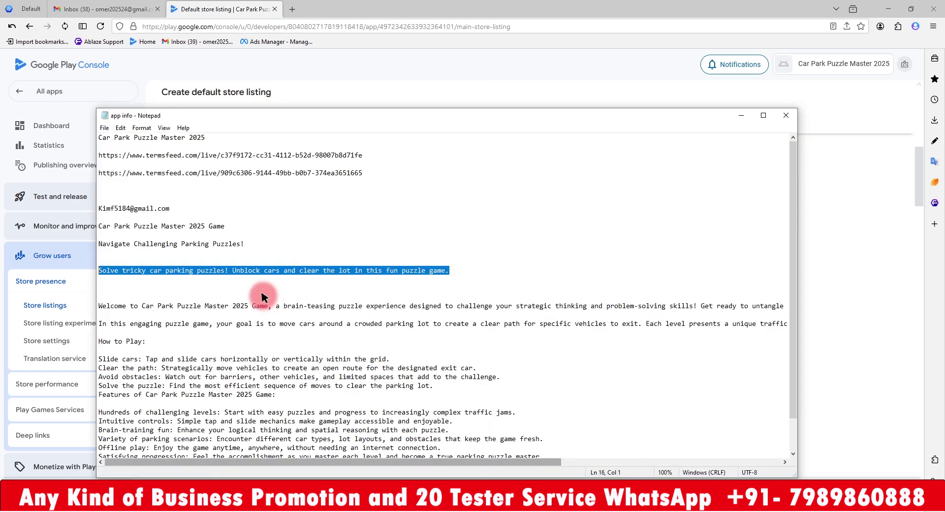
pyautogui.click(264, 298)
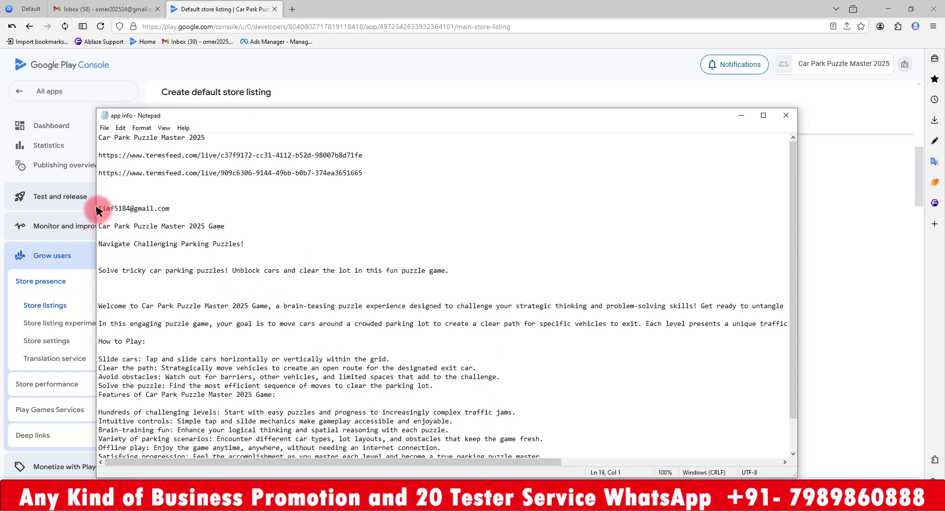
pyautogui.moveTo(95, 225); pyautogui.dragTo(319, 477)
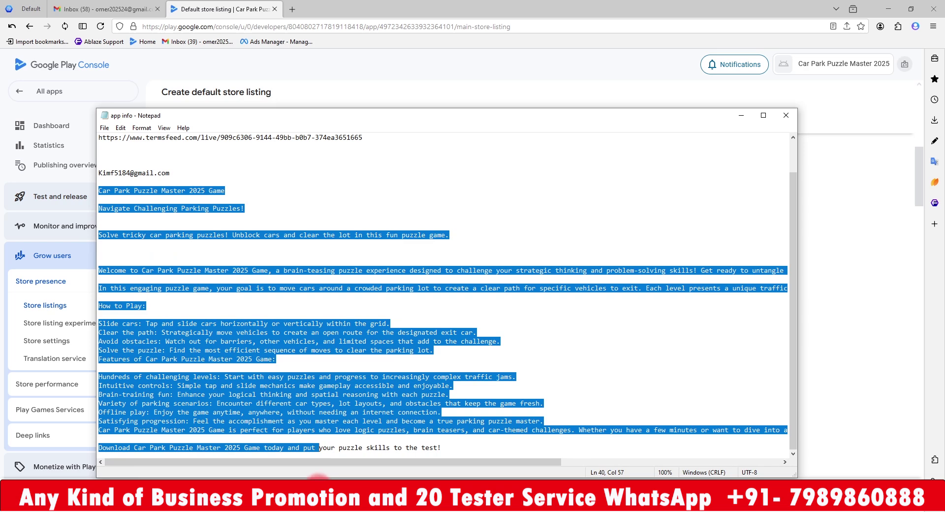
pyautogui.hotkey('ctrl', 'c')
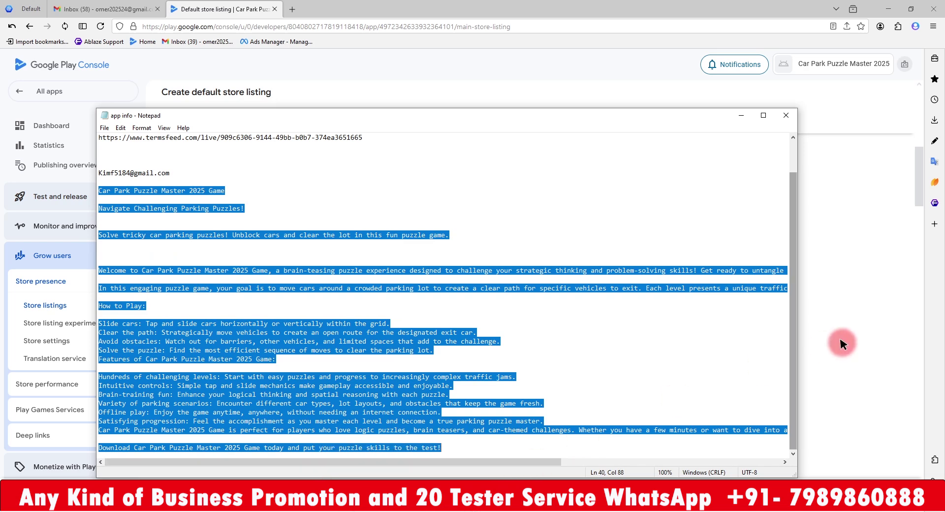
pyautogui.click(692, 333)
pyautogui.click(481, 326)
pyautogui.hotkey('ctrl', 'v')
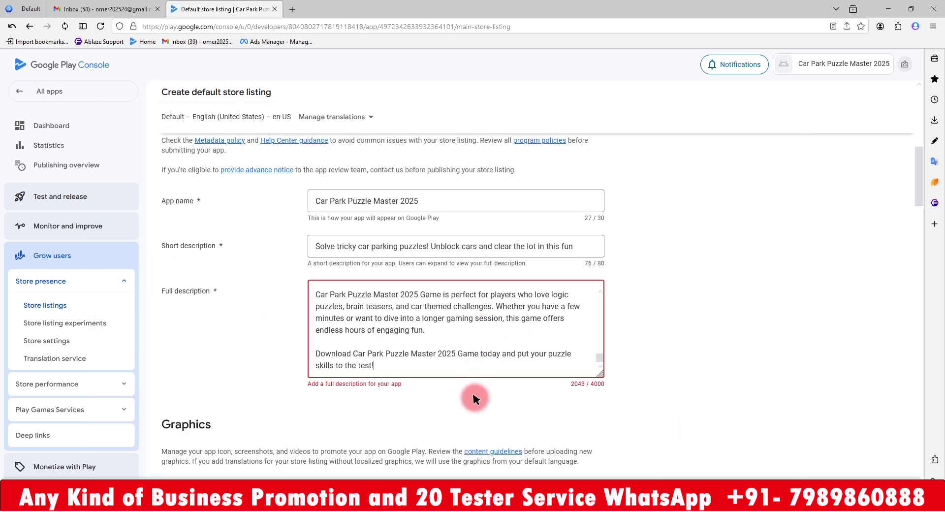
# Upload the logo image from the Park Inc Template Editor v1.5.1 folder as the app icon
pyautogui.scroll(-4, 464, 387)
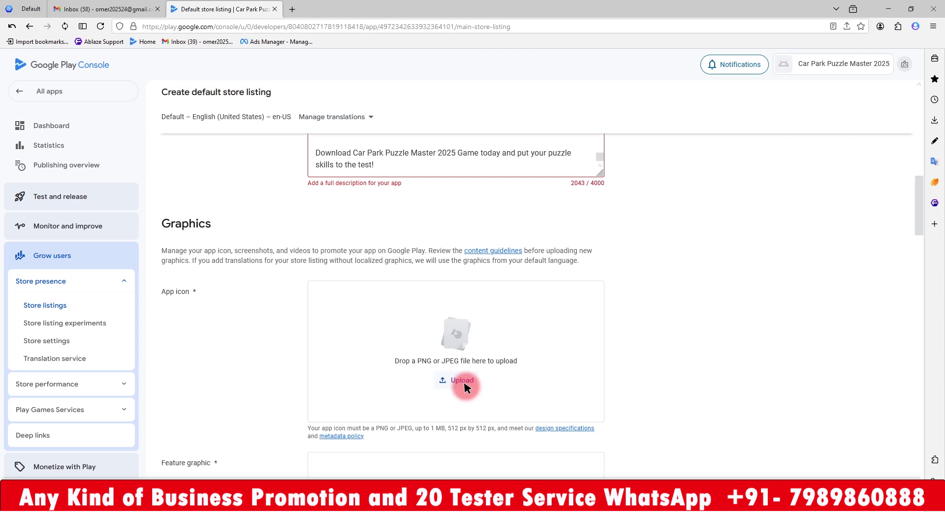
pyautogui.click(462, 380)
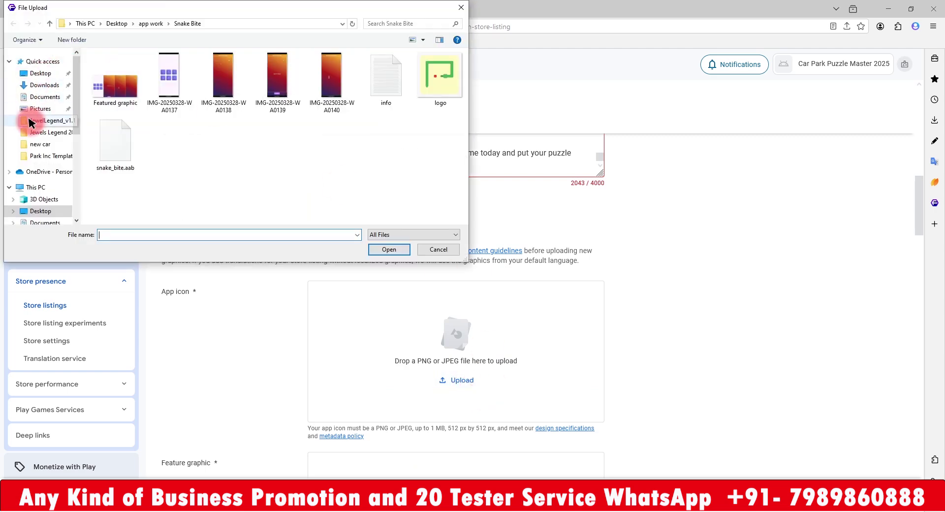
pyautogui.click(50, 154)
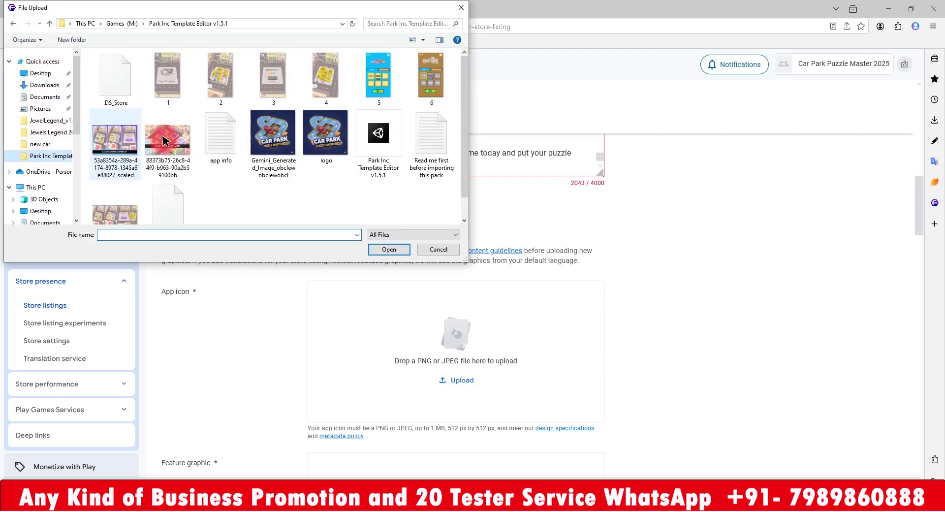
pyautogui.doubleClick(312, 140)
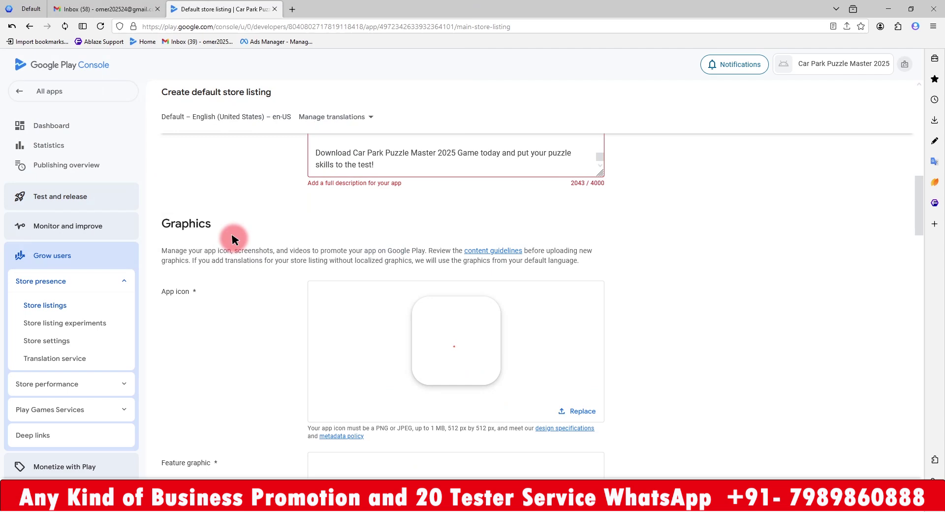
# Upload the uncaptioned gameplay collage from the Park Inc Template Editor v1.5.1 folder as the feature graphic
pyautogui.scroll(-2, 232, 240)
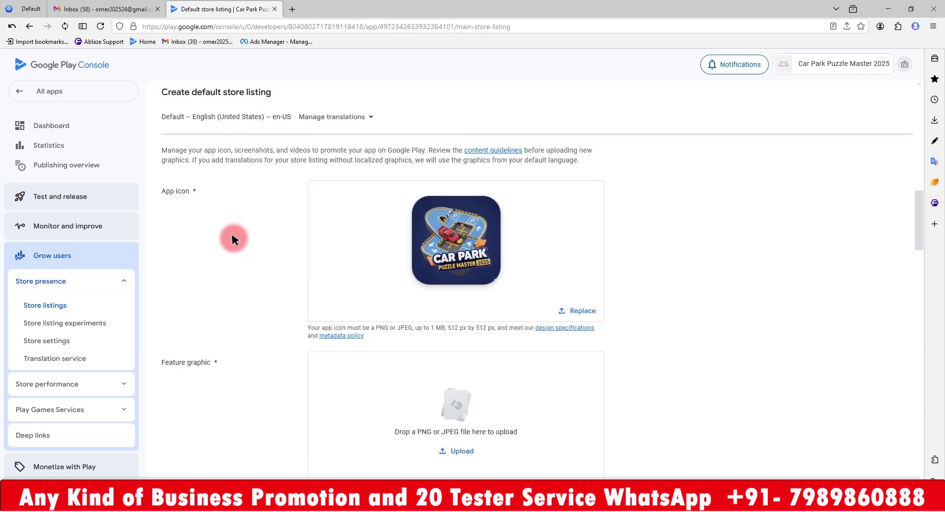
pyautogui.click(460, 450)
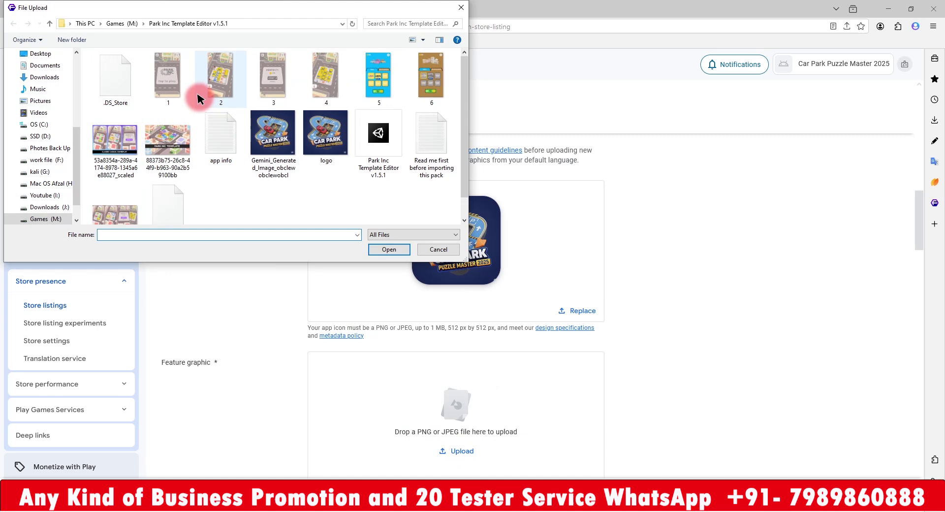
pyautogui.doubleClick(123, 205)
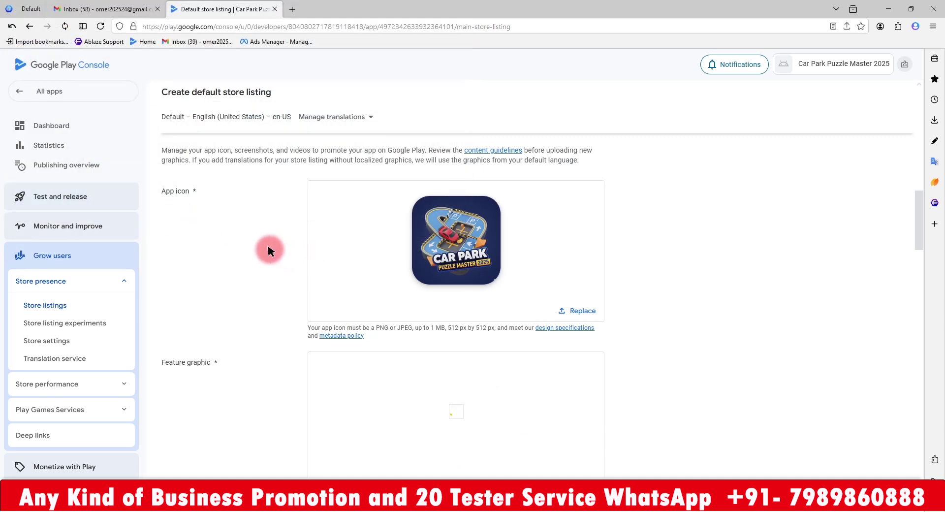
# Upload images 1 to 6 plus the two captioned promo images beginning 53a8354a and 88373b75 as phone screenshots
pyautogui.scroll(-2, 268, 250)
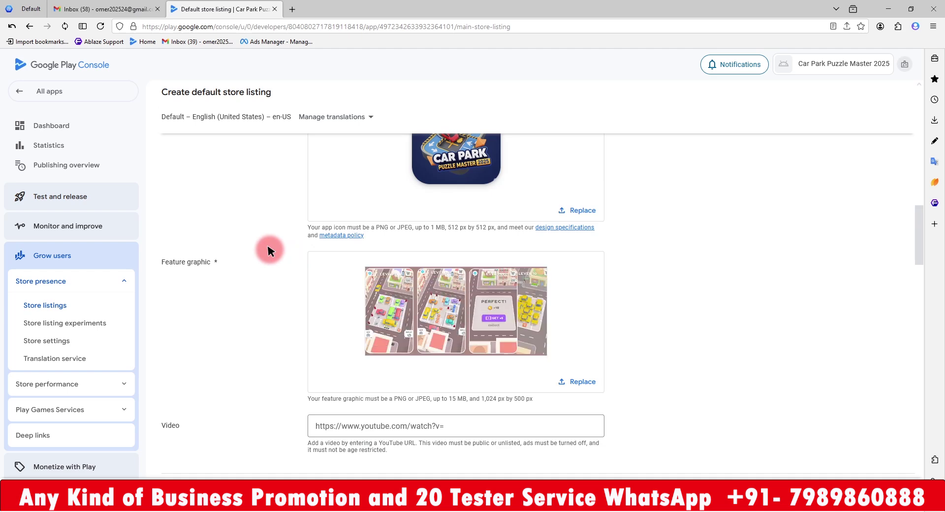
pyautogui.scroll(-4, 268, 250)
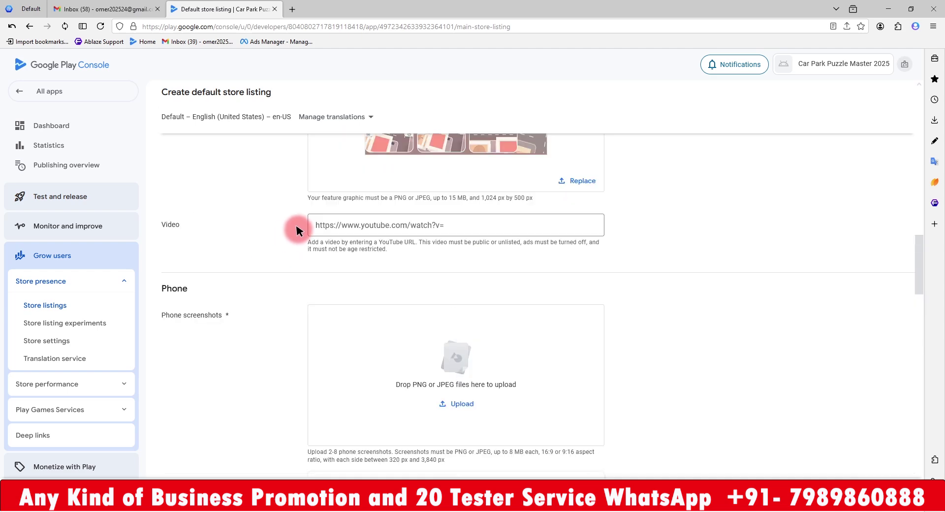
pyautogui.scroll(-2, 382, 321)
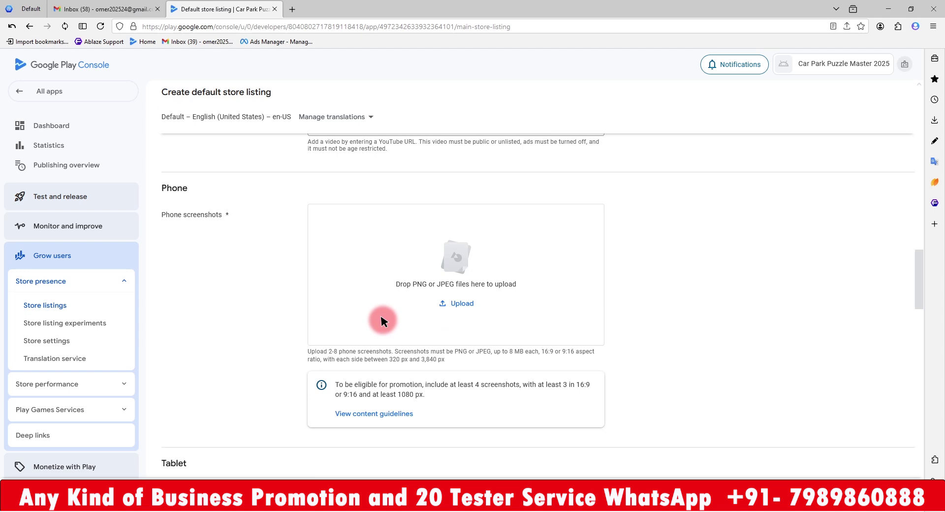
pyautogui.click(446, 305)
pyautogui.click(167, 77)
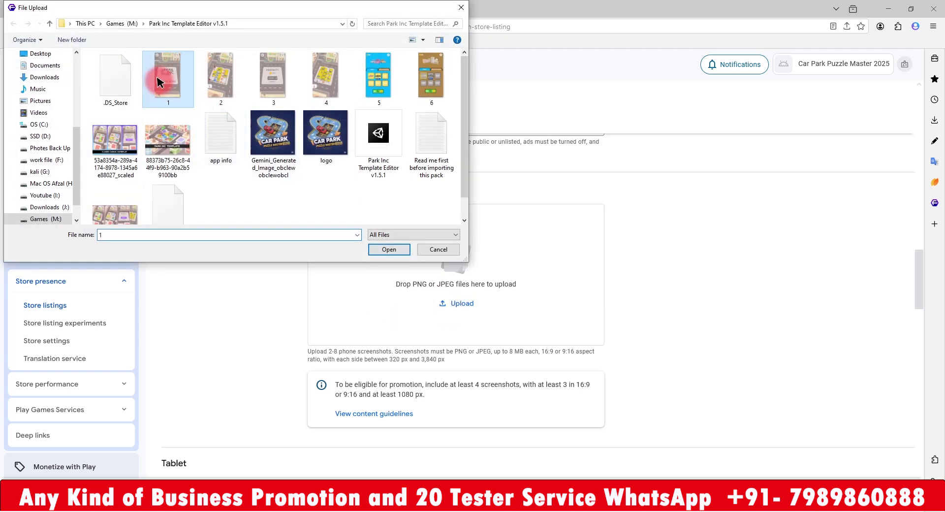
pyautogui.keyDown('shift'); pyautogui.click(162, 148); pyautogui.keyUp('shift')
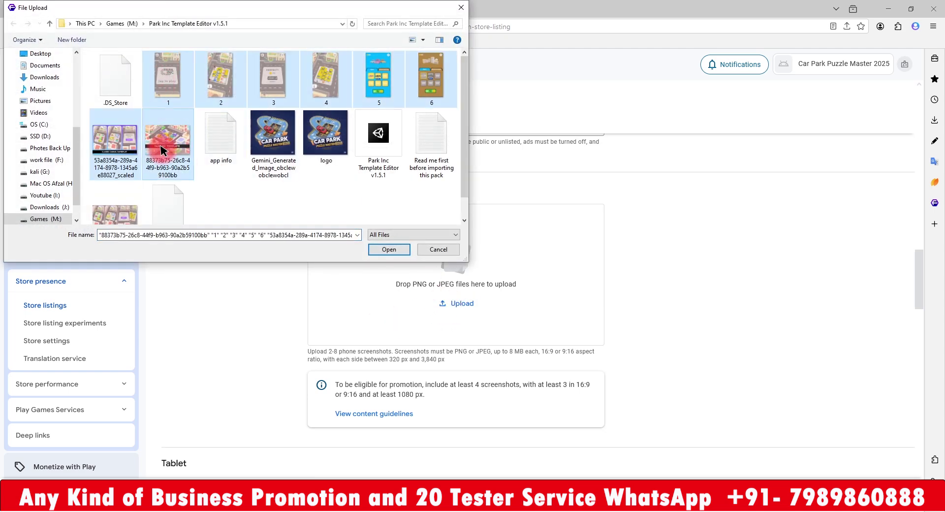
pyautogui.click(384, 249)
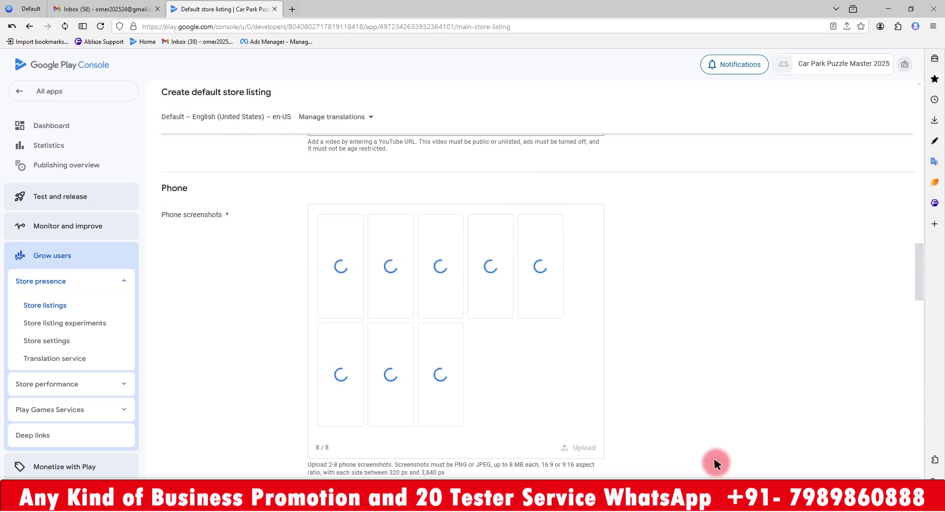
# Upload images 1 to 6 and the two captioned promo images as 7-inch tablet screenshots
pyautogui.scroll(-5, 633, 352)
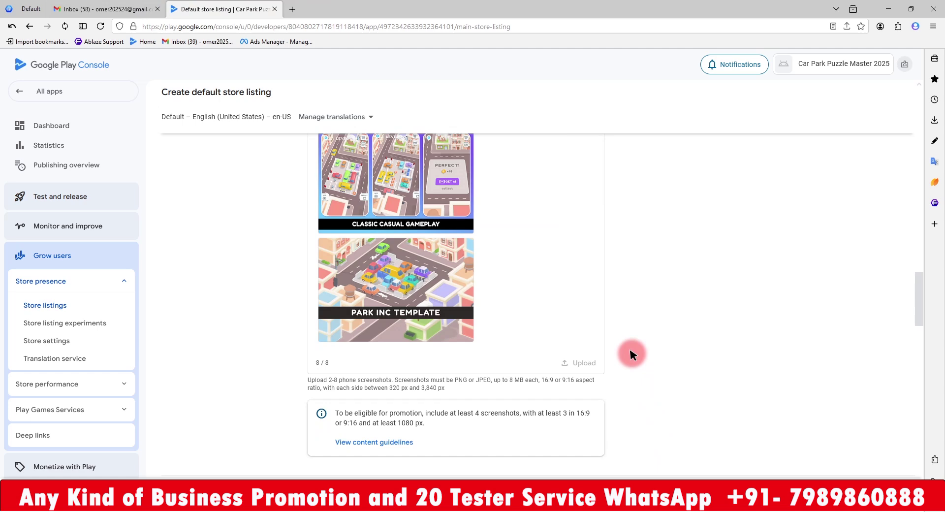
pyautogui.scroll(-4, 633, 353)
pyautogui.click(450, 406)
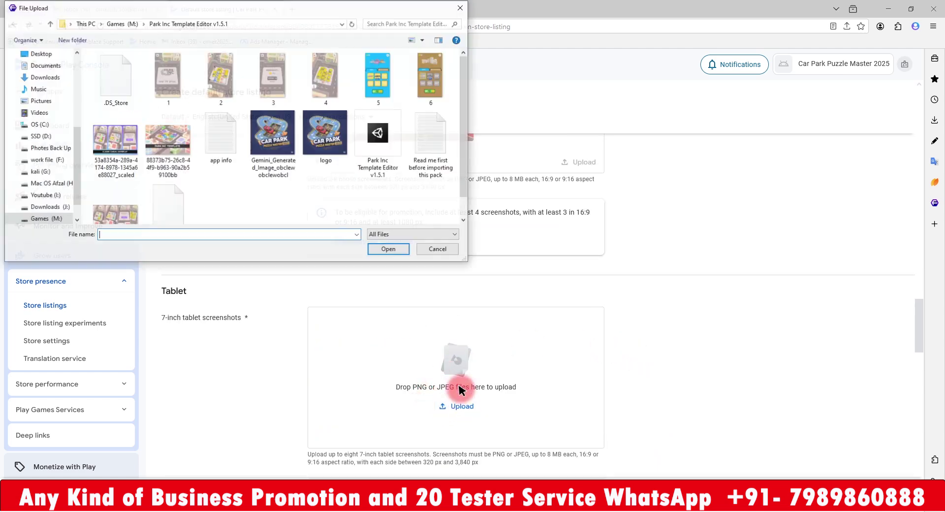
pyautogui.click(177, 87)
pyautogui.keyDown('shift'); pyautogui.click(167, 143); pyautogui.keyUp('shift')
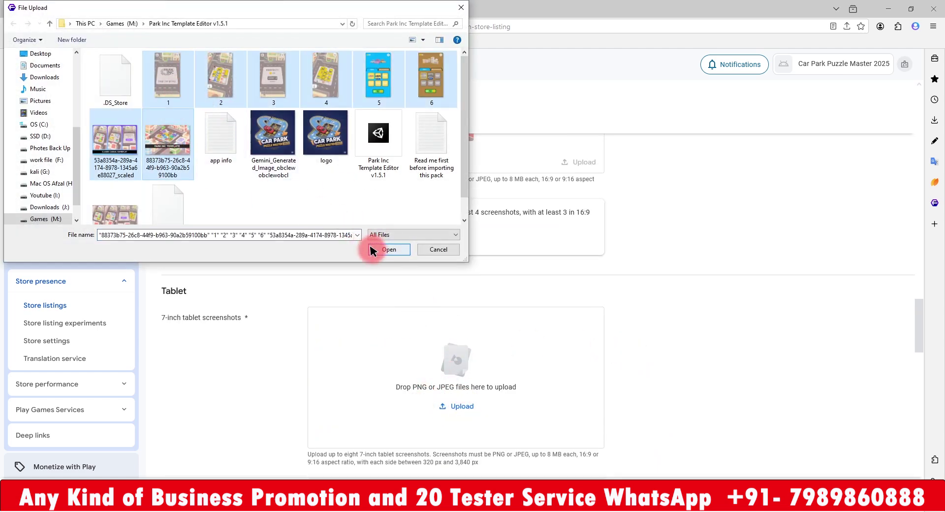
pyautogui.click(388, 249)
# Upload images 1 to 6 and the two captioned promo images as 10-inch tablet screenshots
pyautogui.scroll(-2, 245, 270)
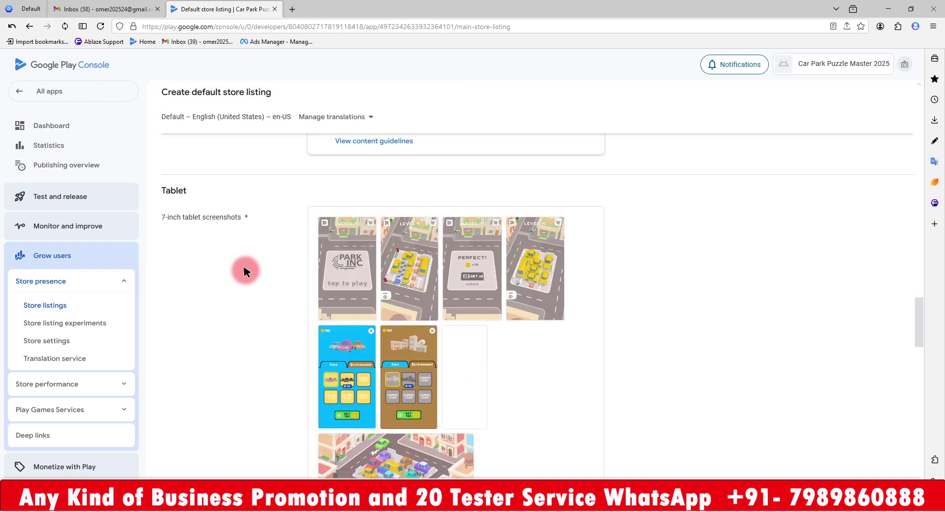
pyautogui.scroll(-5, 245, 270)
pyautogui.scroll(-2, 245, 270)
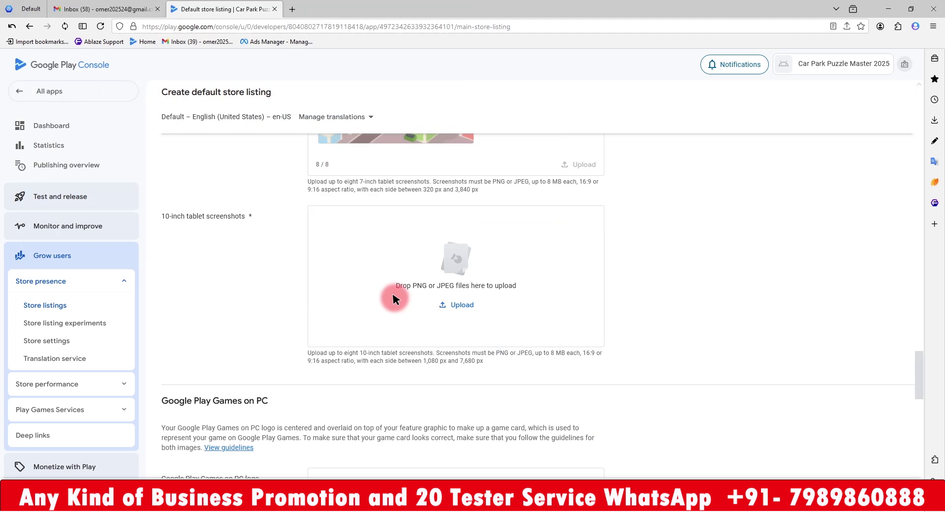
pyautogui.click(455, 305)
pyautogui.click(177, 91)
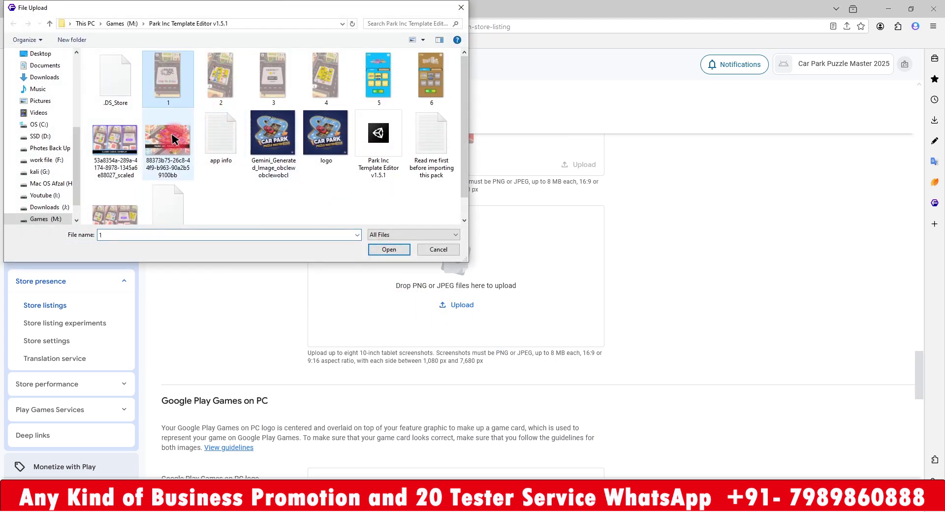
pyautogui.keyDown('shift'); pyautogui.click(168, 150); pyautogui.keyUp('shift')
pyautogui.click(388, 249)
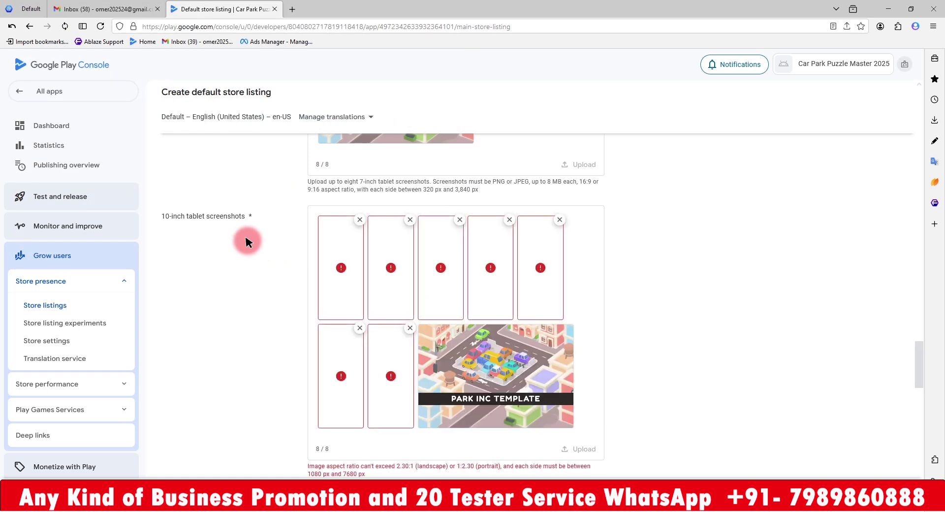
# Remove the seven rejected images from the 10-inch tablet screenshots, keeping only the PARK INC TEMPLATE image
pyautogui.click(359, 219)
pyautogui.click(360, 220)
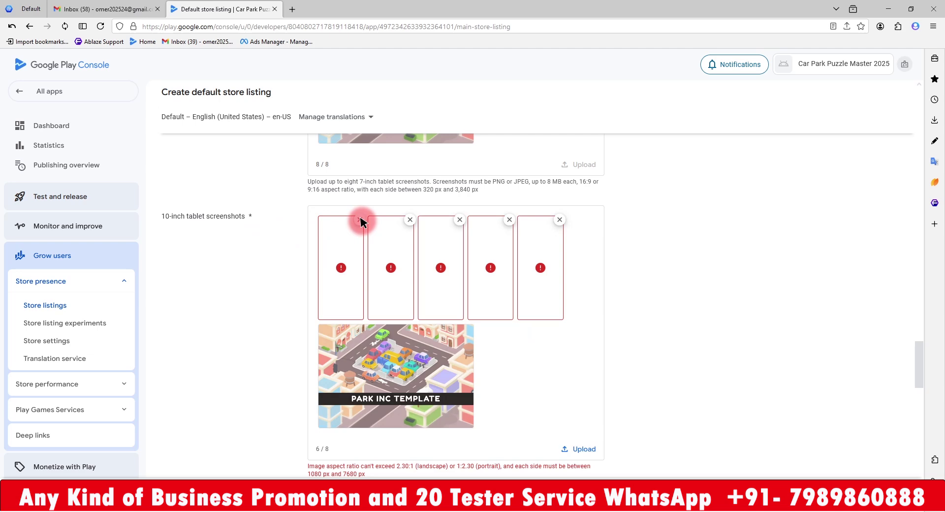
pyautogui.click(360, 219)
pyautogui.click(359, 219)
pyautogui.click(360, 219)
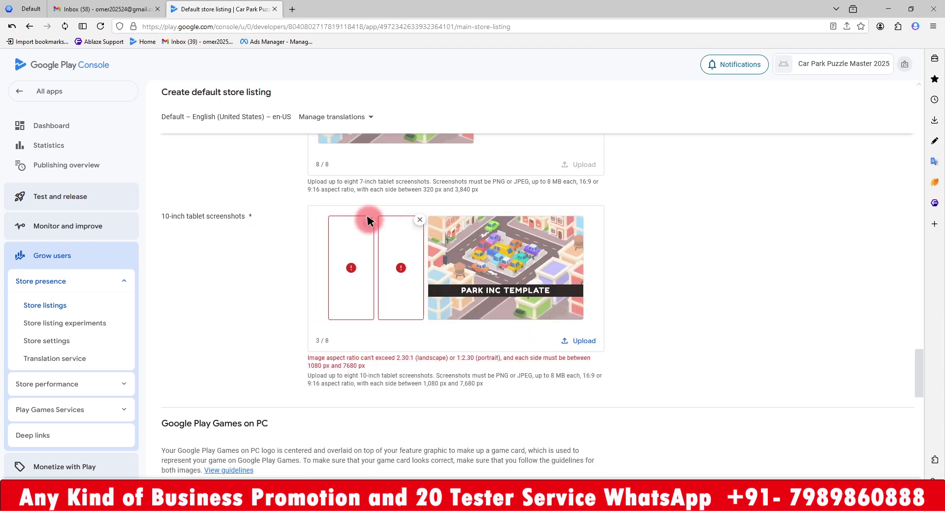
pyautogui.click(369, 219)
pyautogui.click(392, 219)
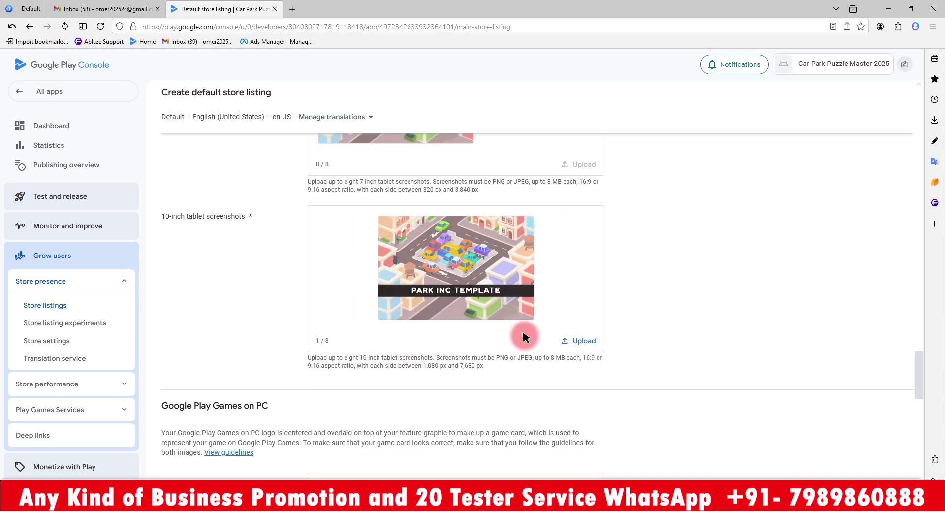
# Leave the Google Play Games on PC and Chromebook graphics empty and save the default store listing
pyautogui.scroll(-6, 523, 336)
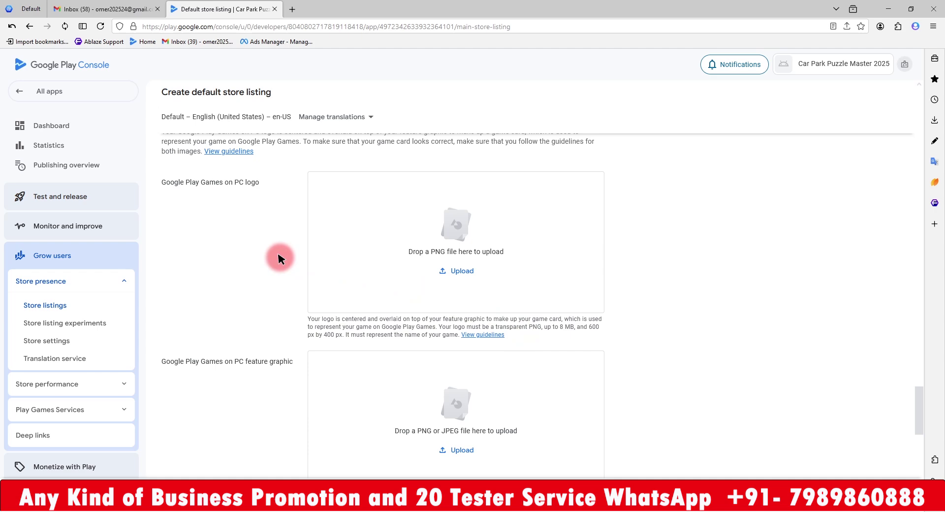
pyautogui.click(923, 381)
pyautogui.scroll(-12, 639, 319)
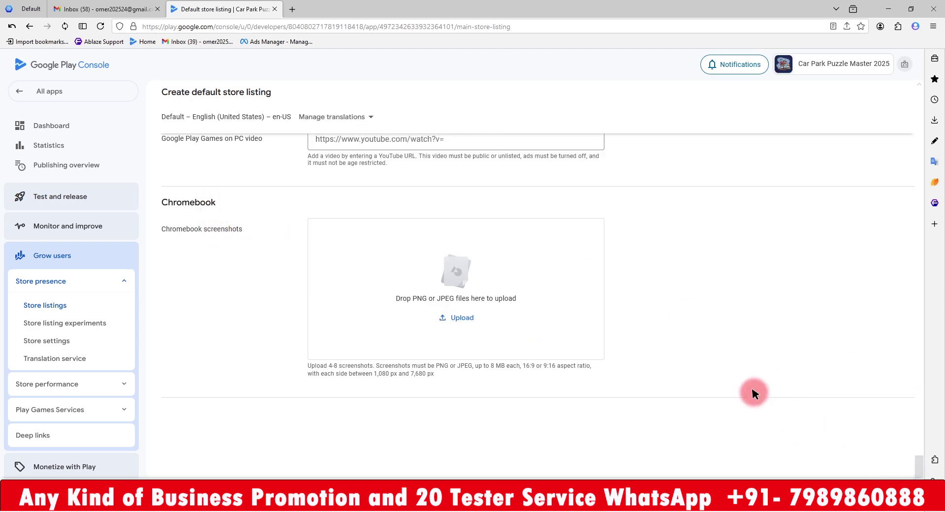
# Go back to the app list and open the Car Park Puzzle Master 2025 dashboard
pyautogui.scroll(20, 753, 392)
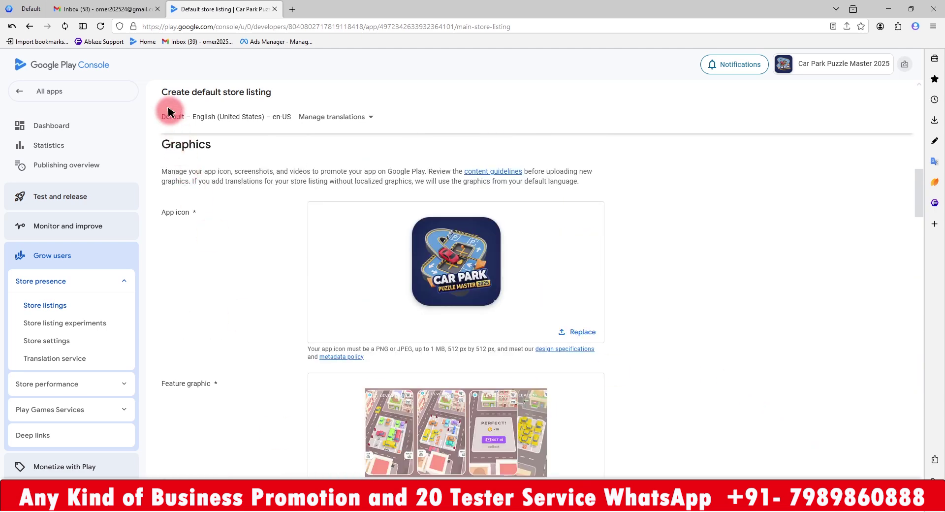
pyautogui.scroll(10, 158, 125)
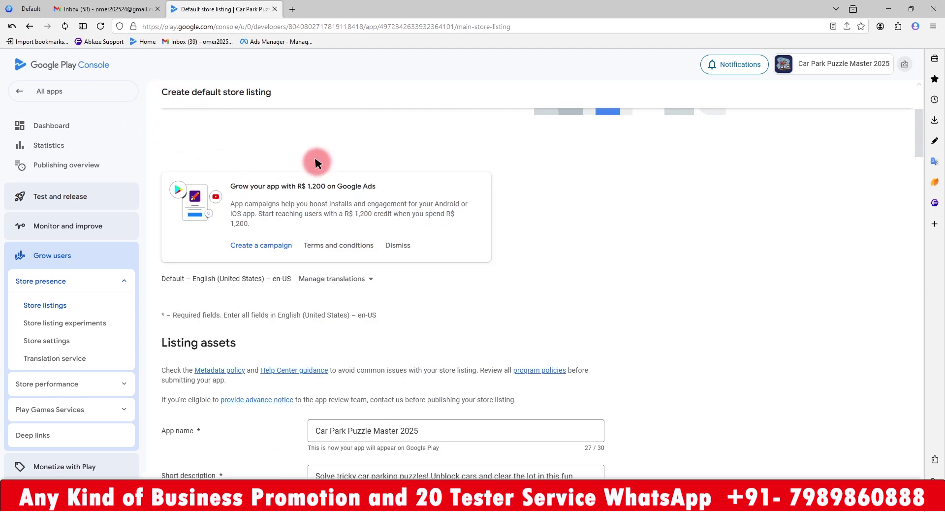
pyautogui.scroll(4, 316, 162)
pyautogui.click(90, 95)
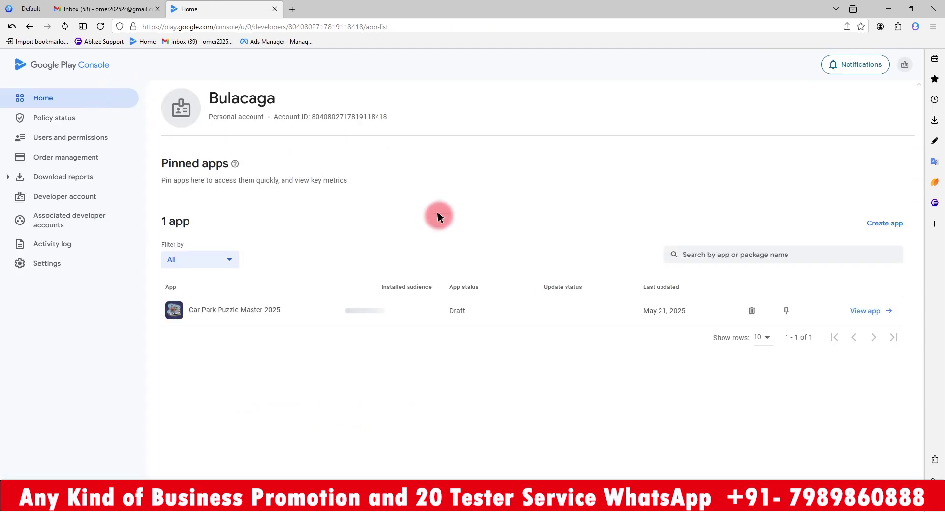
pyautogui.click(466, 313)
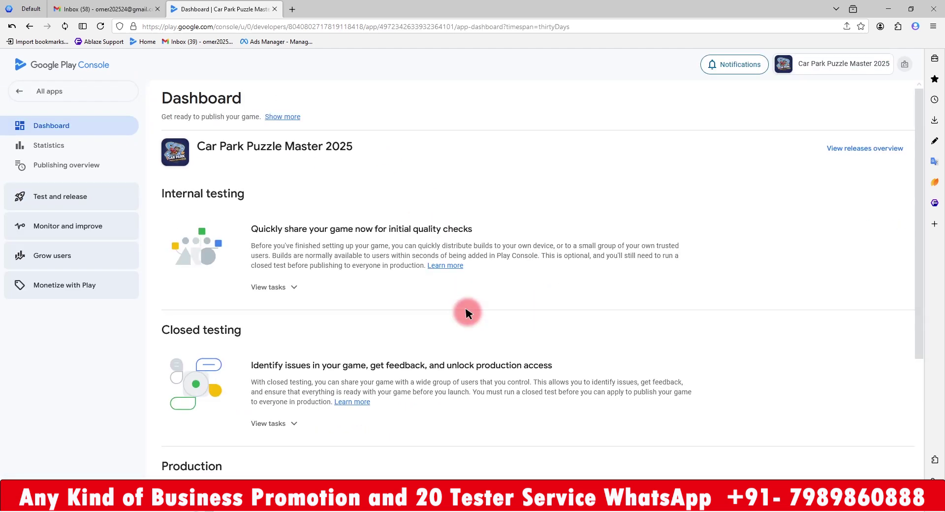
# Open the country selection from the closed testing tasks and target all countries and regions for the Closed testing - Alpha track
pyautogui.scroll(-2, 467, 313)
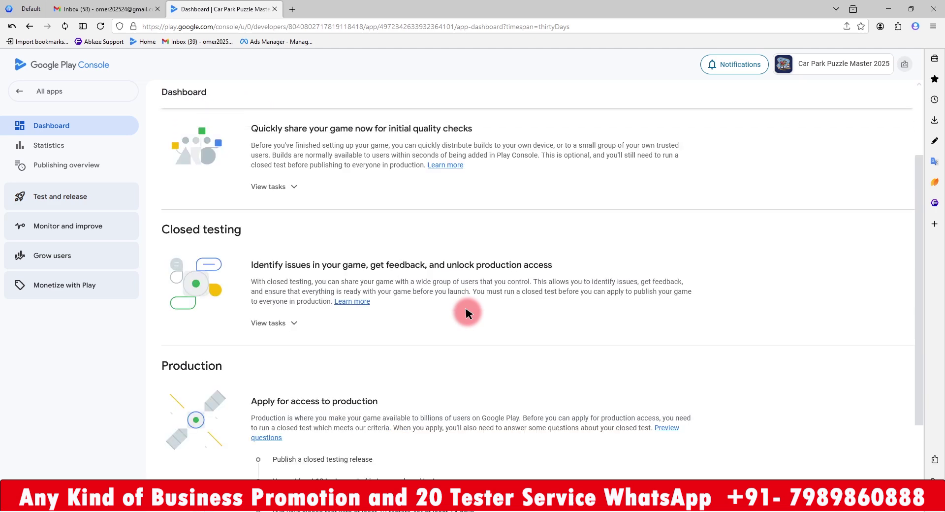
pyautogui.click(261, 323)
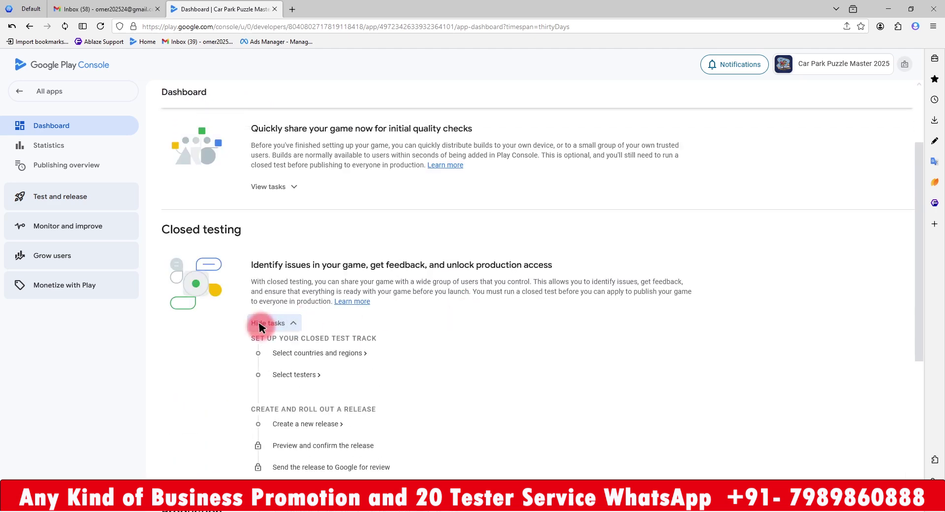
pyautogui.click(303, 356)
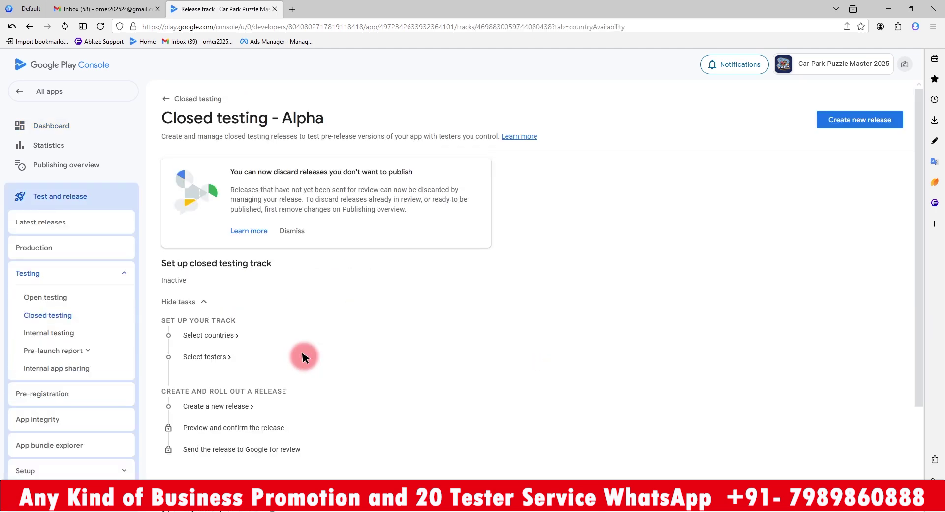
pyautogui.click(502, 382)
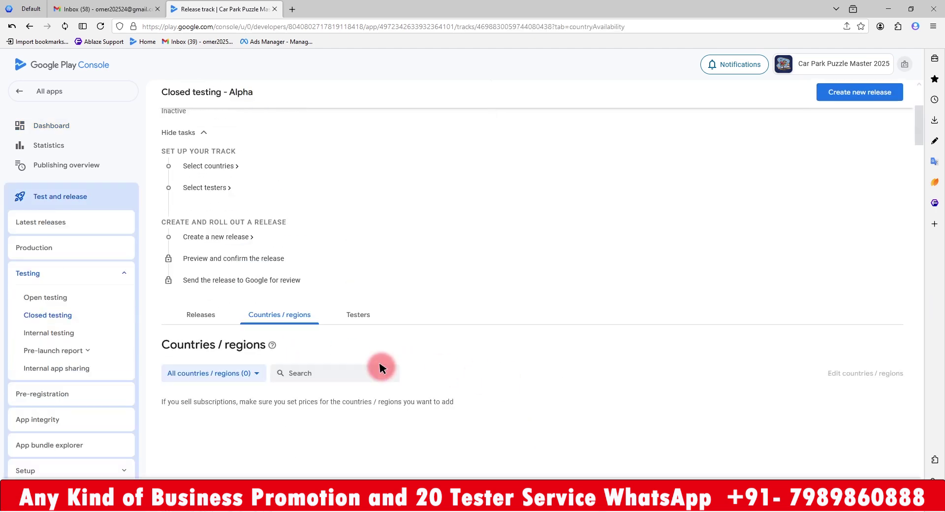
pyautogui.click(173, 431)
pyautogui.scroll(-8, 411, 407)
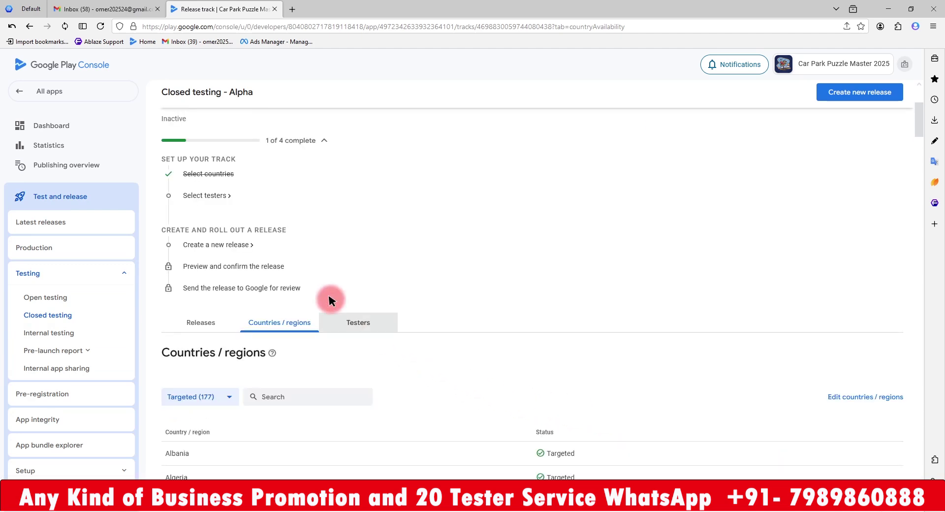
# Open the tester selection for the Alpha track and start a new email list named "testers"
pyautogui.click(206, 195)
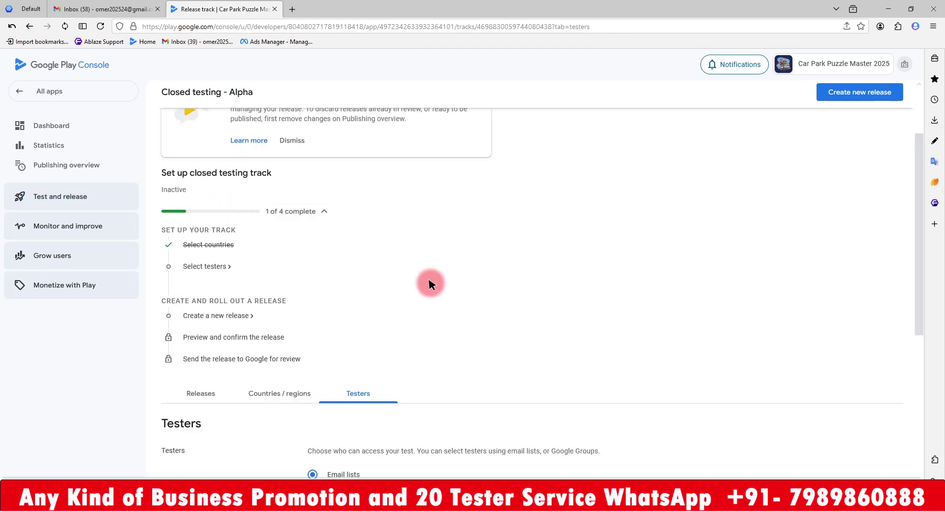
pyautogui.scroll(-4, 431, 282)
pyautogui.click(458, 330)
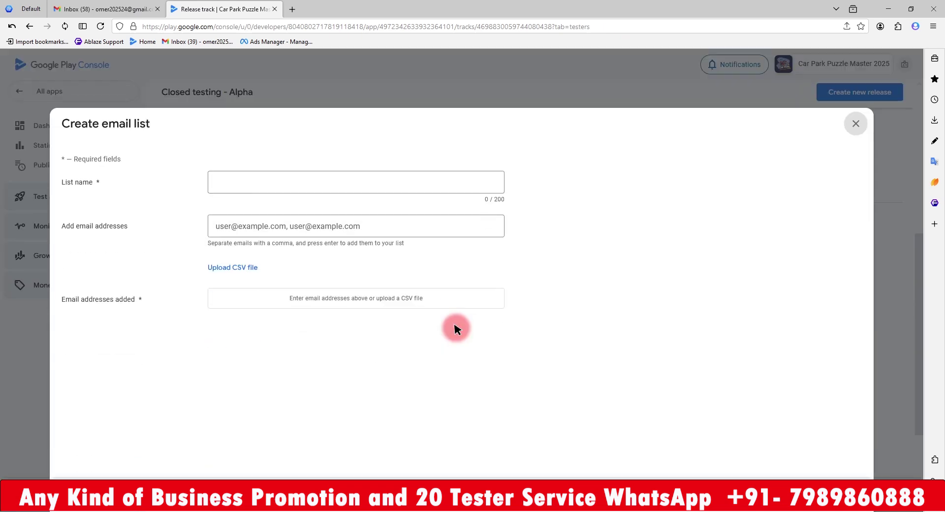
pyautogui.click(248, 185)
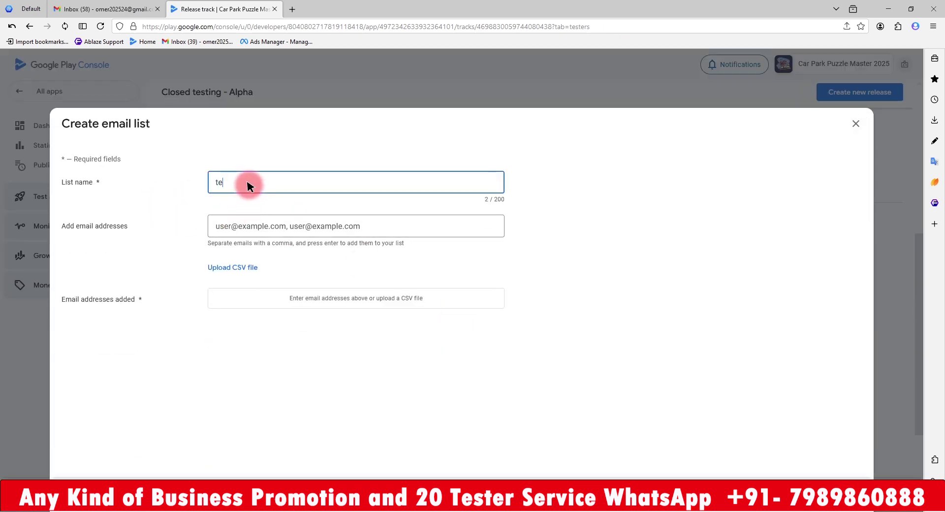
# Fill the email list with the addresses from "new 6 Tester CSV.csv" on the Desktop and save the list
pyautogui.click(213, 267)
pyautogui.click(452, 306)
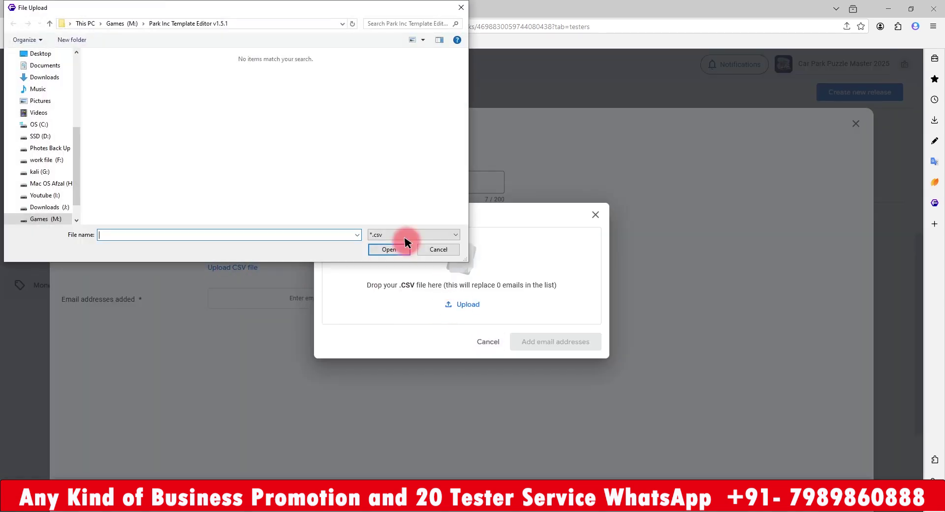
pyautogui.click(42, 54)
pyautogui.doubleClick(157, 76)
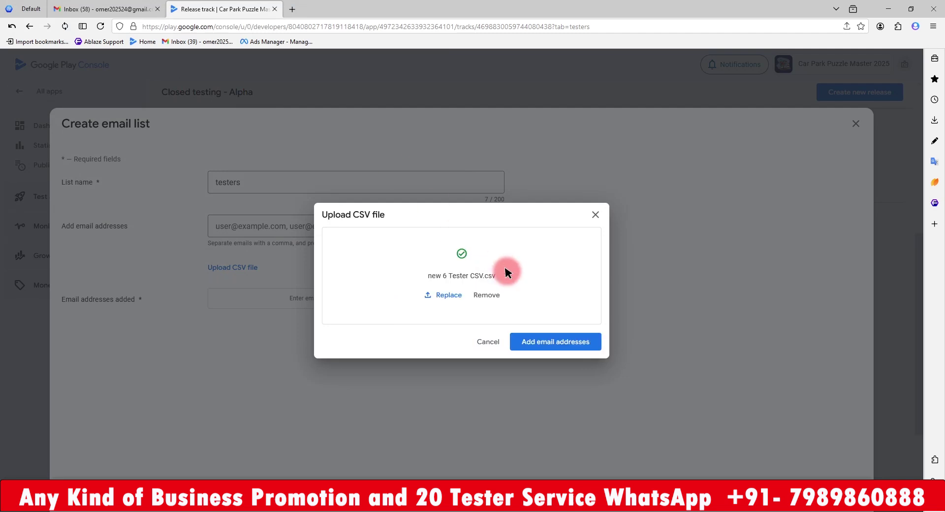
pyautogui.click(541, 341)
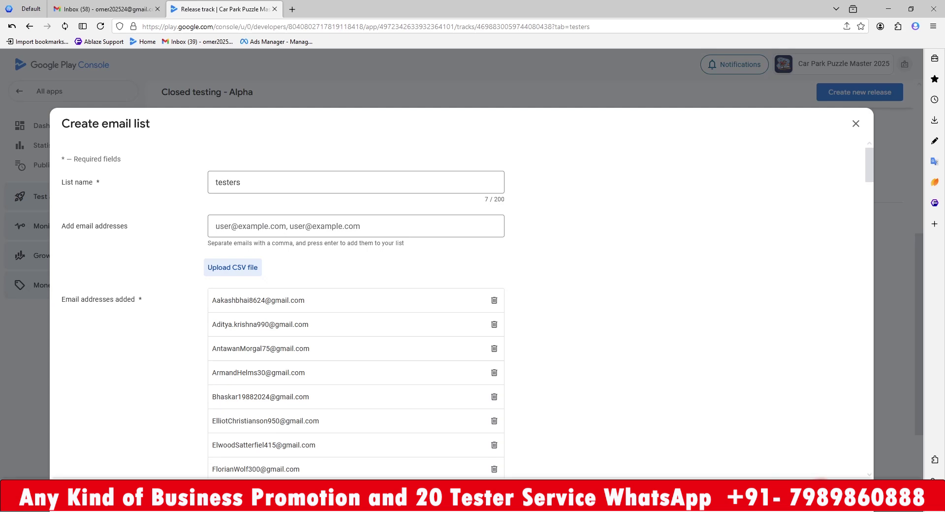
pyautogui.click(777, 471)
pyautogui.click(533, 301)
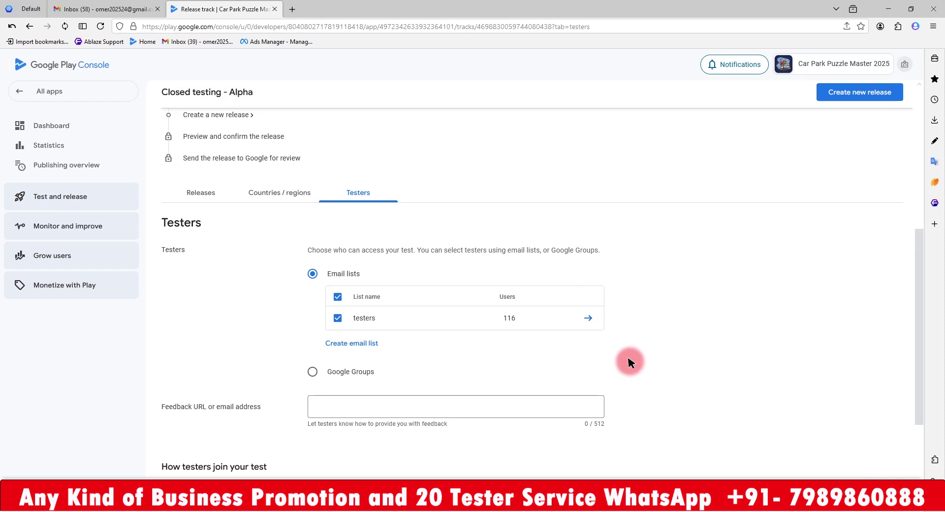
# Start a new release on the closed testing track and upload the v1.aab app bundle
pyautogui.scroll(1, 630, 361)
pyautogui.scroll(2, 630, 362)
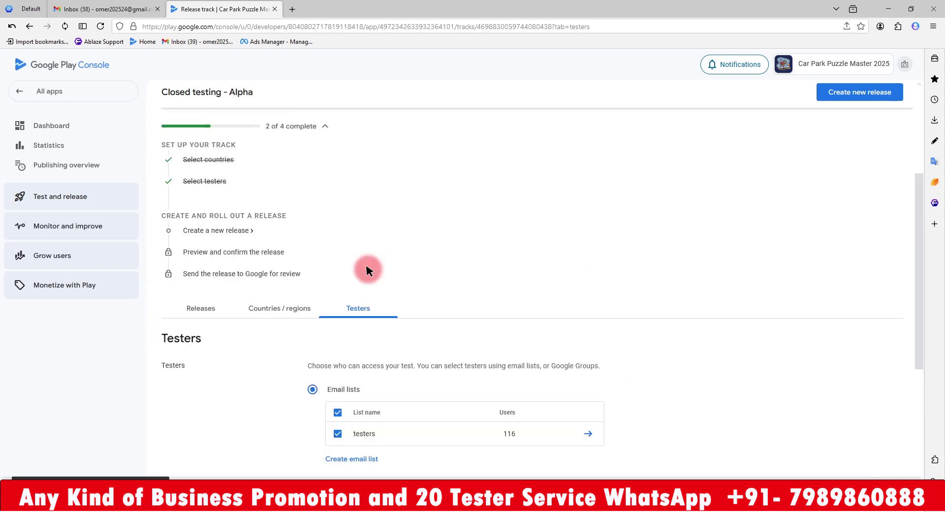
pyautogui.click(194, 231)
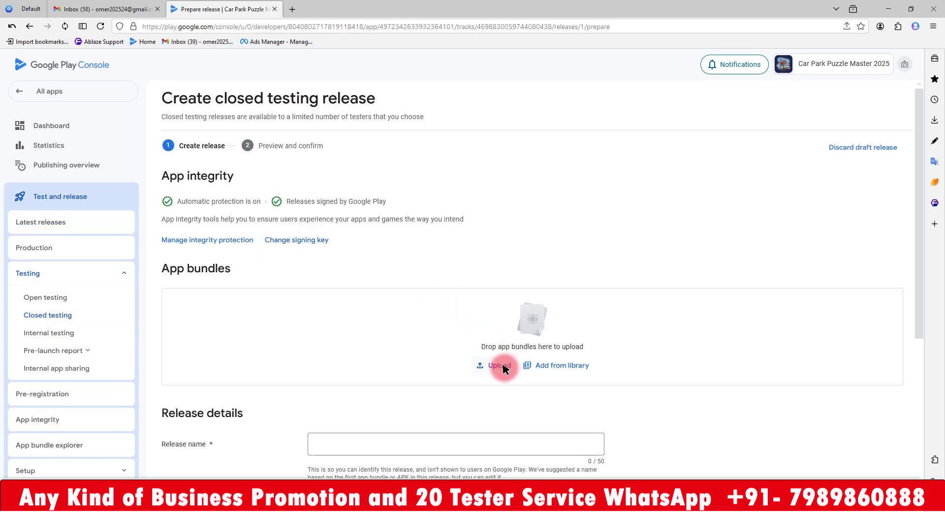
pyautogui.click(499, 365)
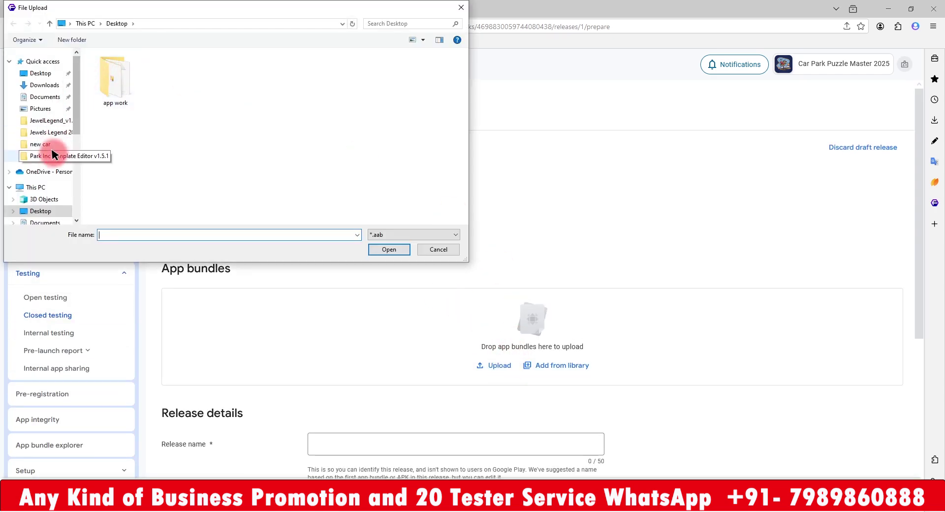
pyautogui.doubleClick(125, 79)
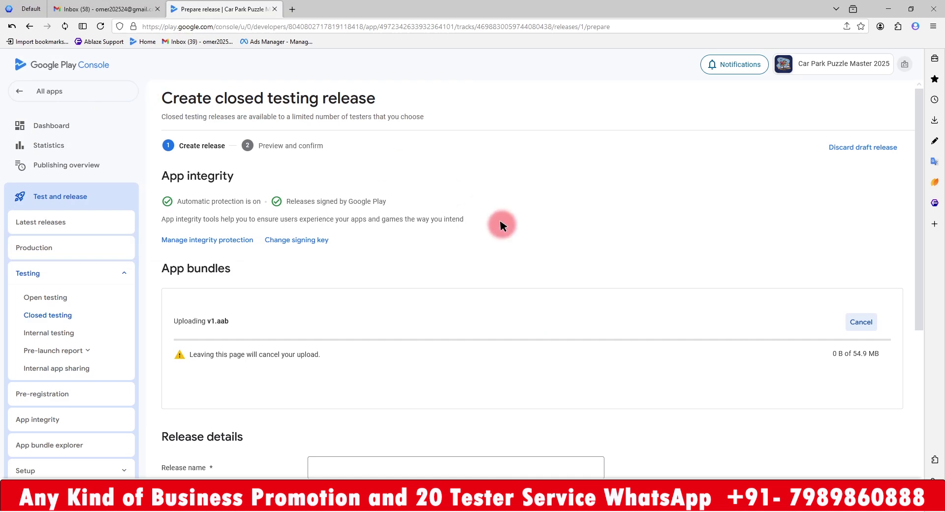
# Switch to the app info file in Notepad, copy the "Solve tricky car parking puzzles!" line and return to the release page
pyautogui.scroll(-4, 500, 225)
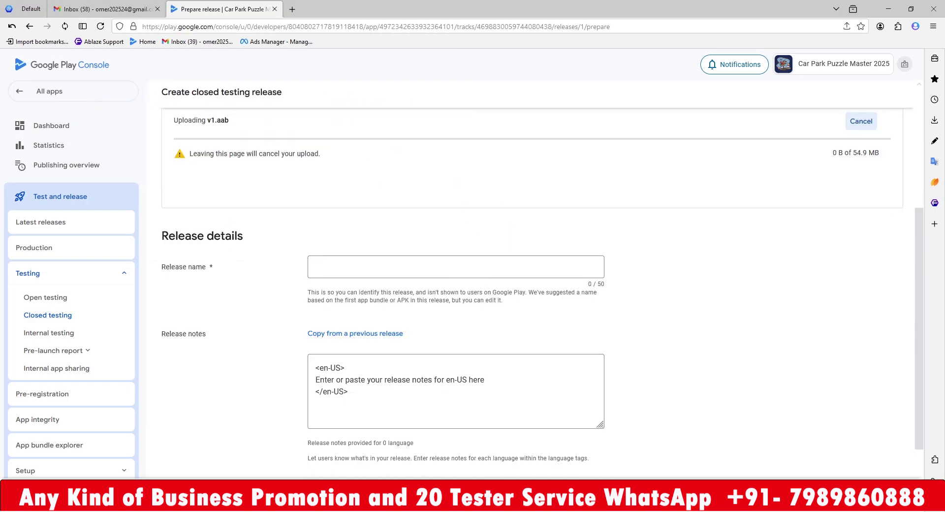
pyautogui.hotkey('alt', 'Tab')
pyautogui.click(233, 208)
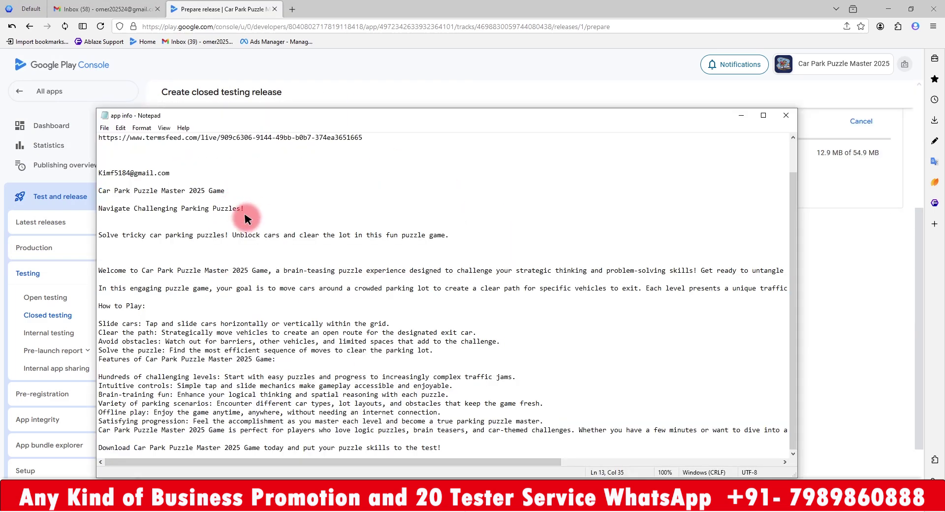
pyautogui.moveTo(99, 234); pyautogui.dragTo(445, 236)
pyautogui.rightClick(445, 237)
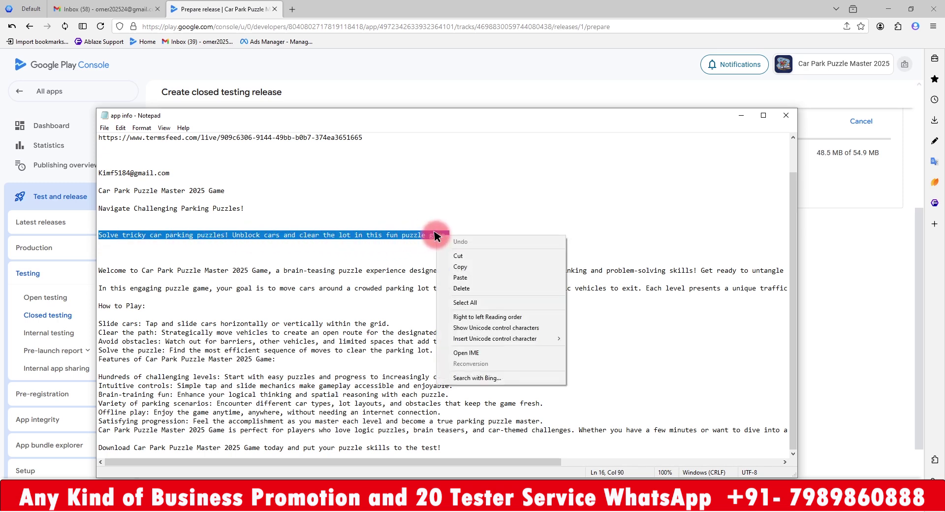
pyautogui.click(452, 268)
pyautogui.hotkey('alt', 'Tab')
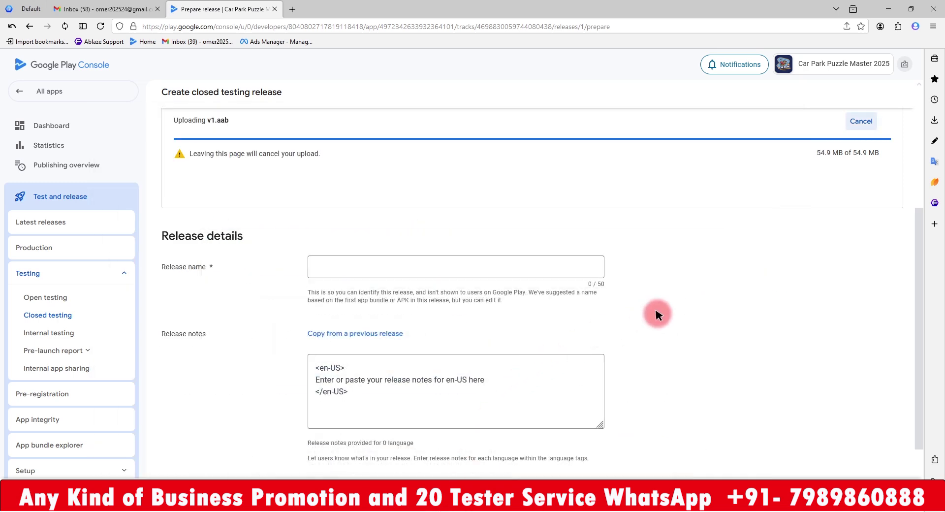
# Replace the placeholder in the en-US release notes with the copied sentence about solving tricky car parking puzzles
pyautogui.scroll(3, 658, 315)
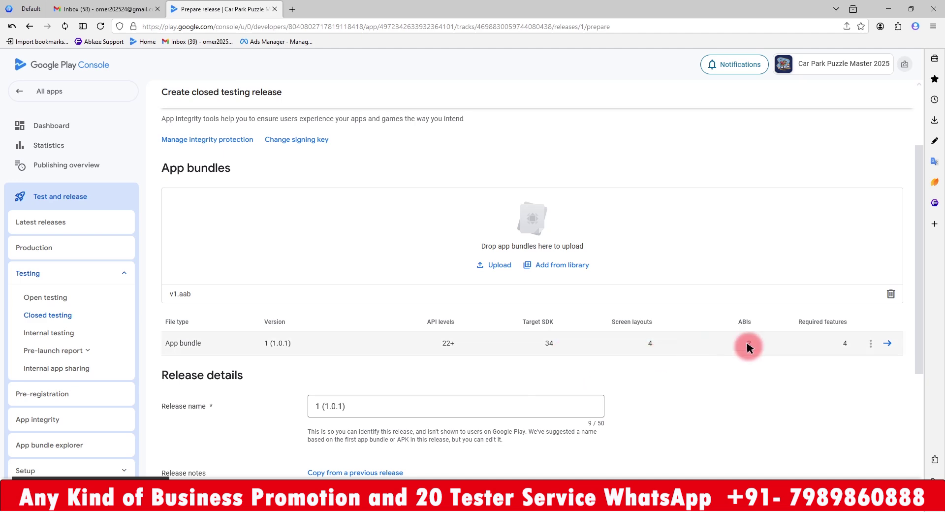
pyautogui.scroll(-4, 446, 355)
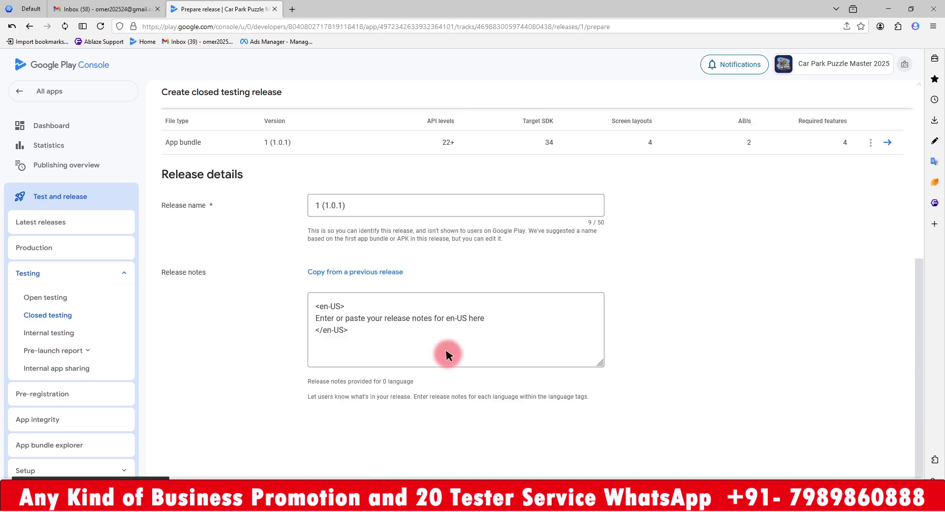
pyautogui.click(473, 319)
pyautogui.moveTo(472, 319); pyautogui.dragTo(310, 317)
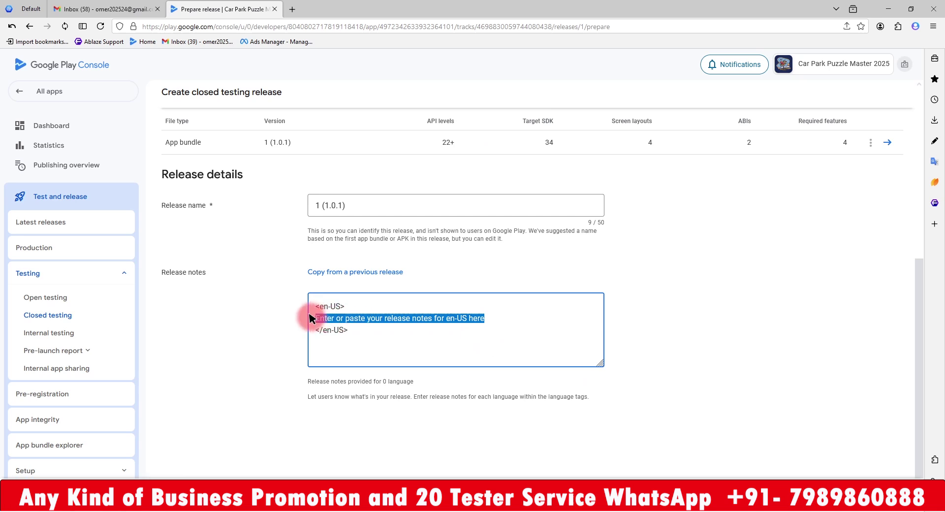
pyautogui.hotkey('ctrl', 'v')
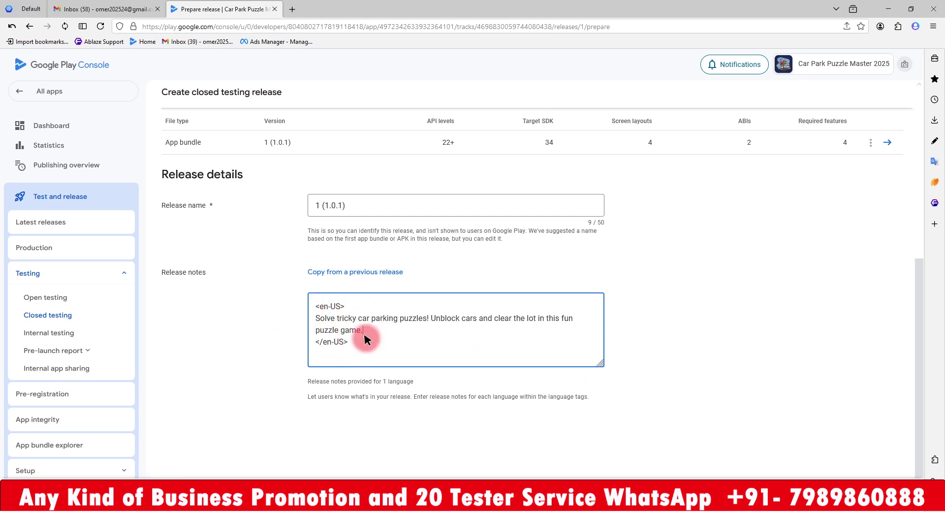
# Continue to the release preview, expand its warnings, save the release and go on to the Publishing overview
pyautogui.click(883, 487)
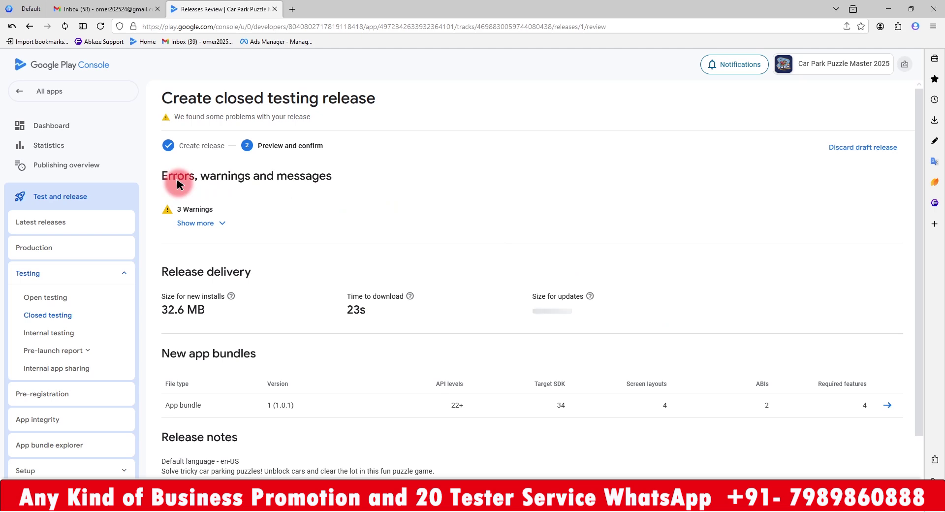
pyautogui.click(217, 223)
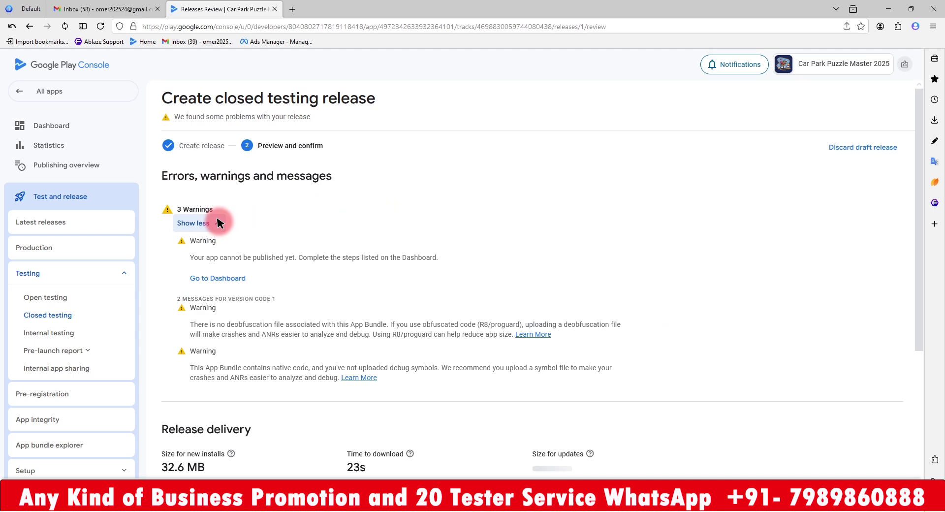
pyautogui.scroll(-2, 315, 264)
pyautogui.scroll(-3, 315, 264)
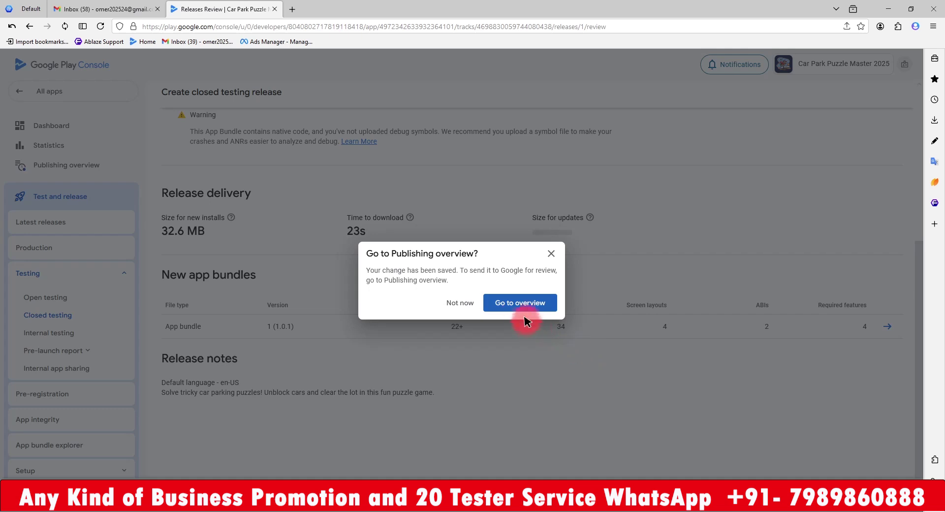
pyautogui.click(515, 306)
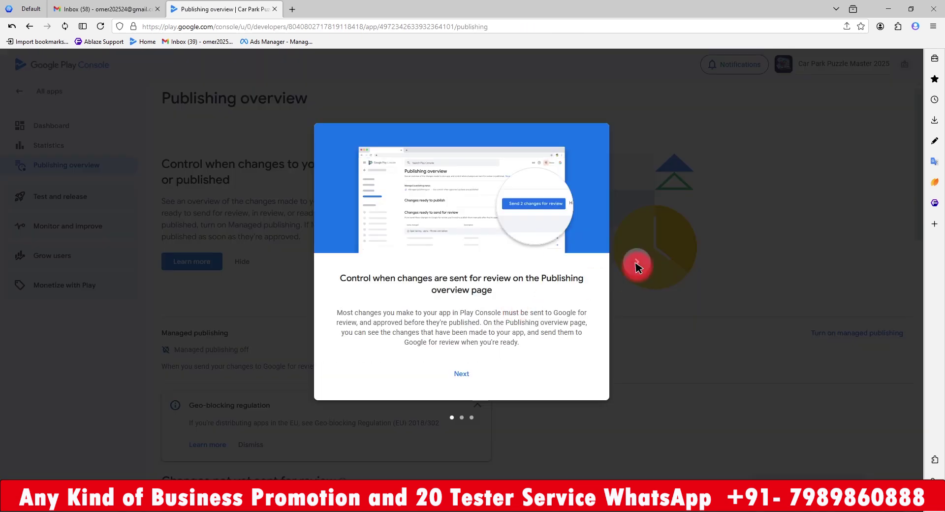
# Finish the Publishing overview introduction and open the incomplete advertising ID declaration from the list of issues
pyautogui.click(636, 263)
pyautogui.click(636, 265)
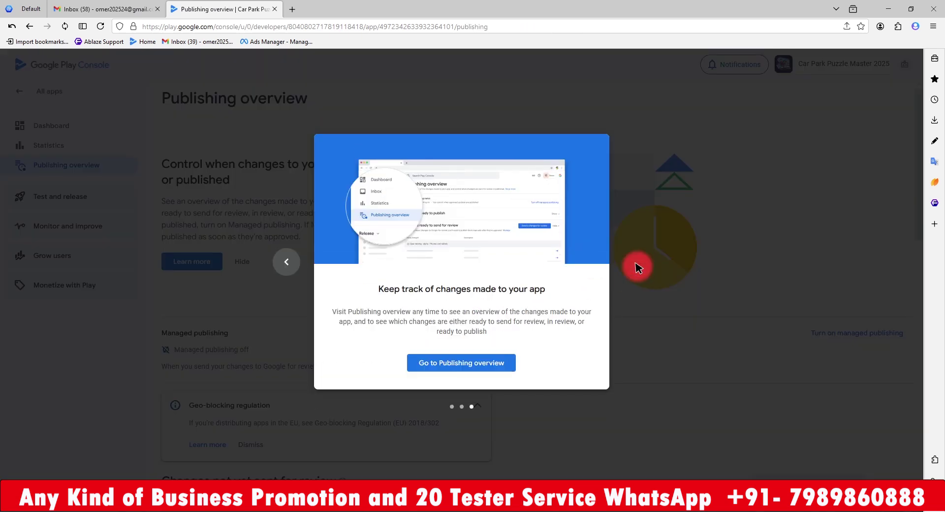
pyautogui.click(485, 363)
pyautogui.scroll(-4, 565, 350)
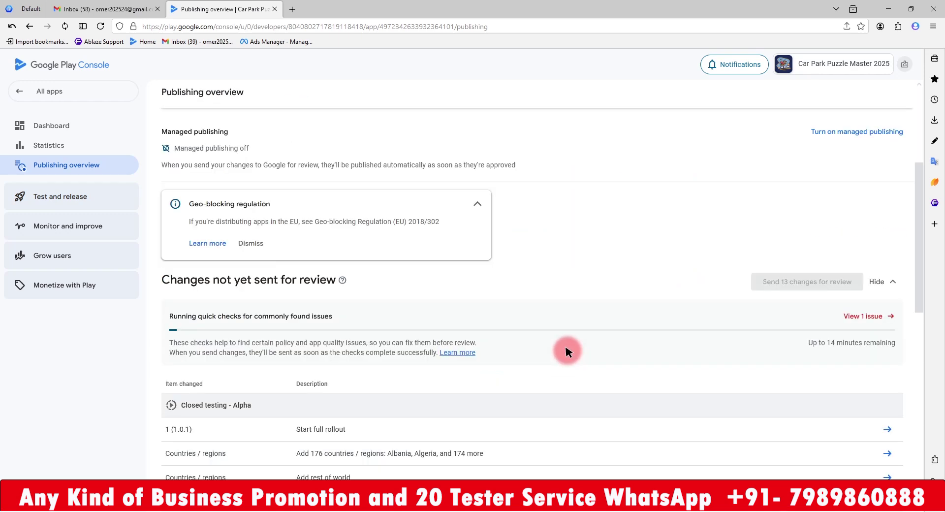
pyautogui.click(871, 318)
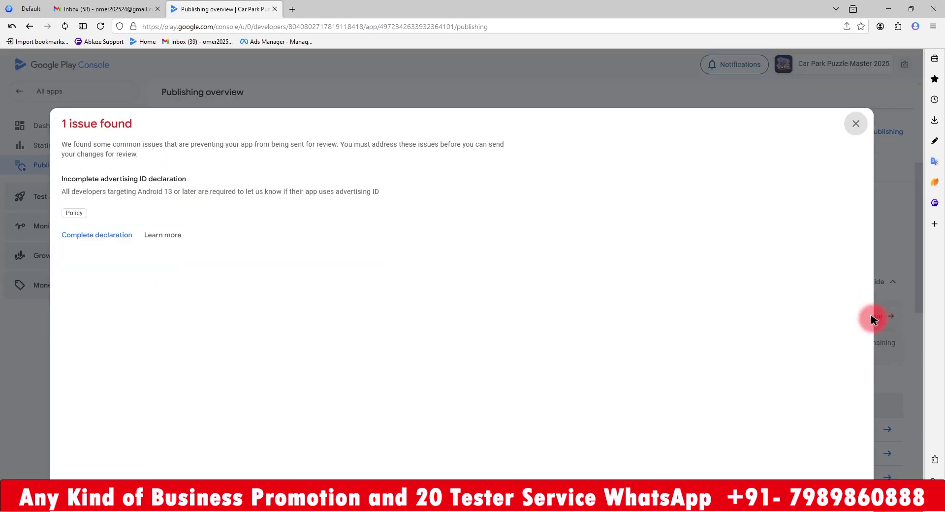
pyautogui.click(116, 234)
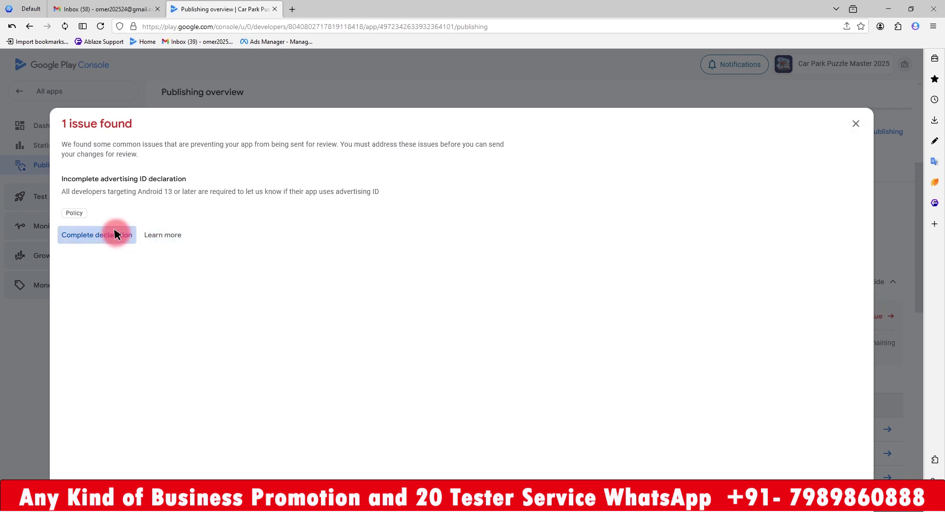
# Declare that the app uses advertising ID for App functionality, Analytics and Advertising or marketing, and save the declaration
pyautogui.scroll(-3, 317, 270)
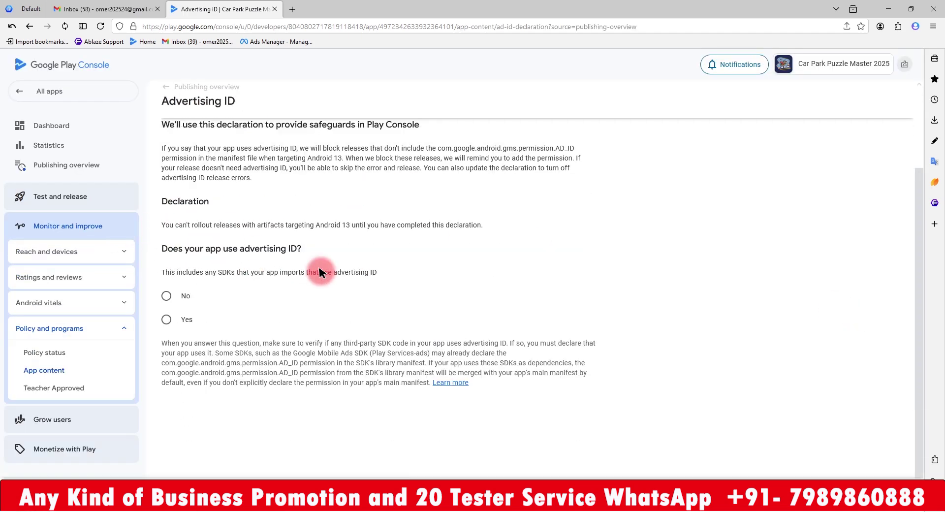
pyautogui.click(167, 319)
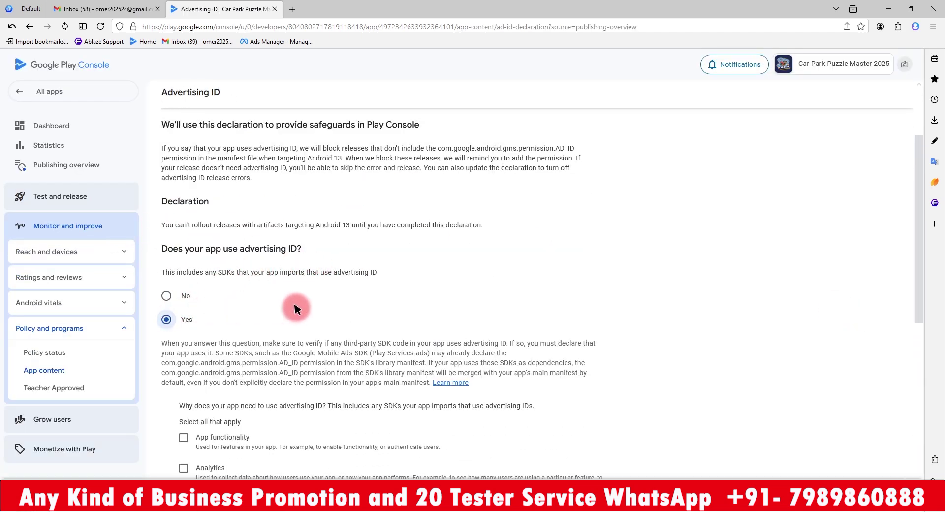
pyautogui.scroll(-2, 295, 307)
pyautogui.click(184, 337)
pyautogui.click(184, 368)
pyautogui.click(183, 444)
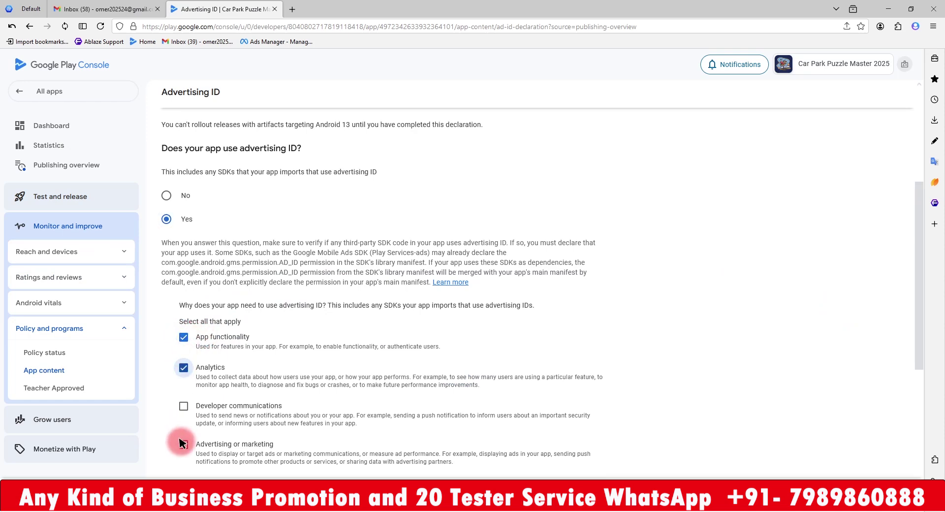
pyautogui.click(882, 485)
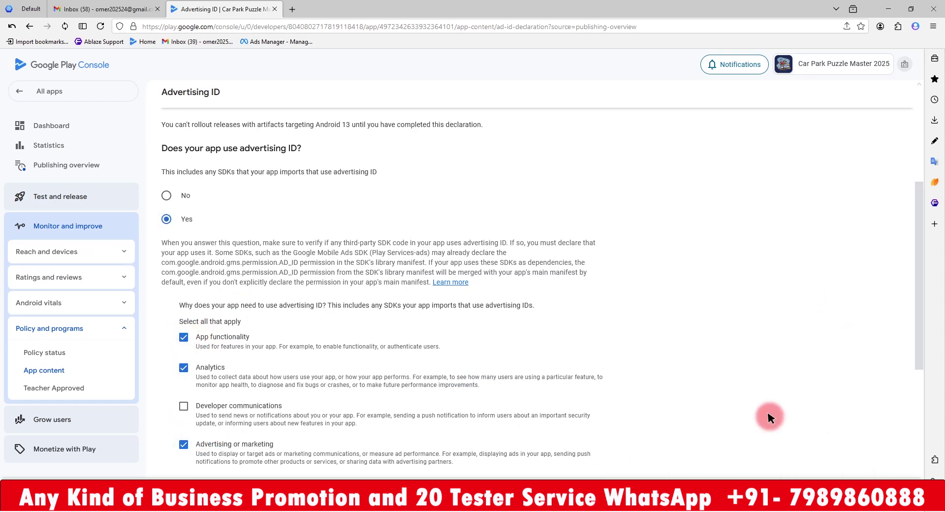
# Return to the Publishing overview and send all pending changes to Google for review
pyautogui.click(535, 302)
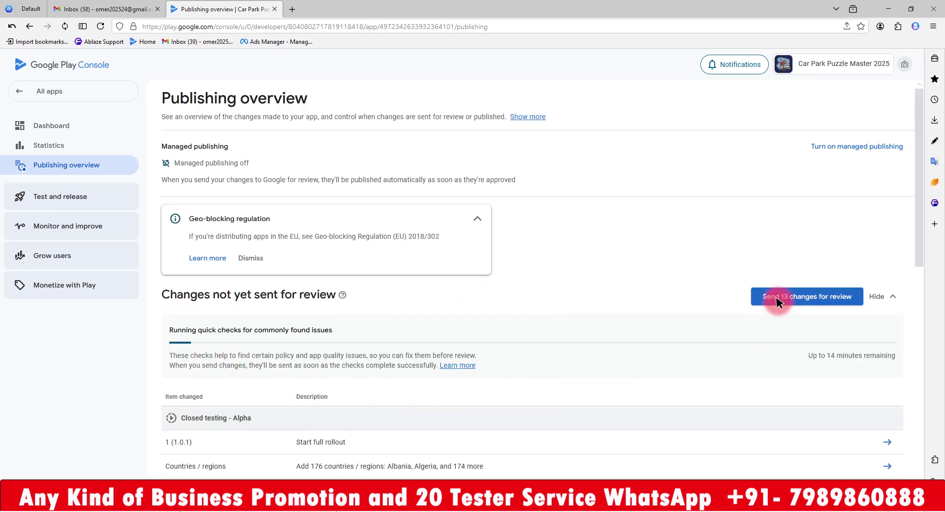
pyautogui.click(776, 298)
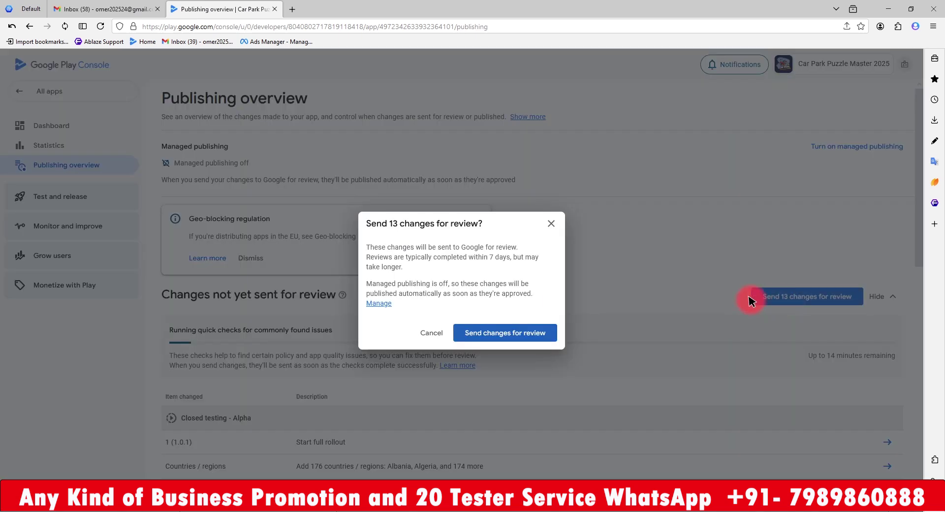
pyautogui.click(520, 334)
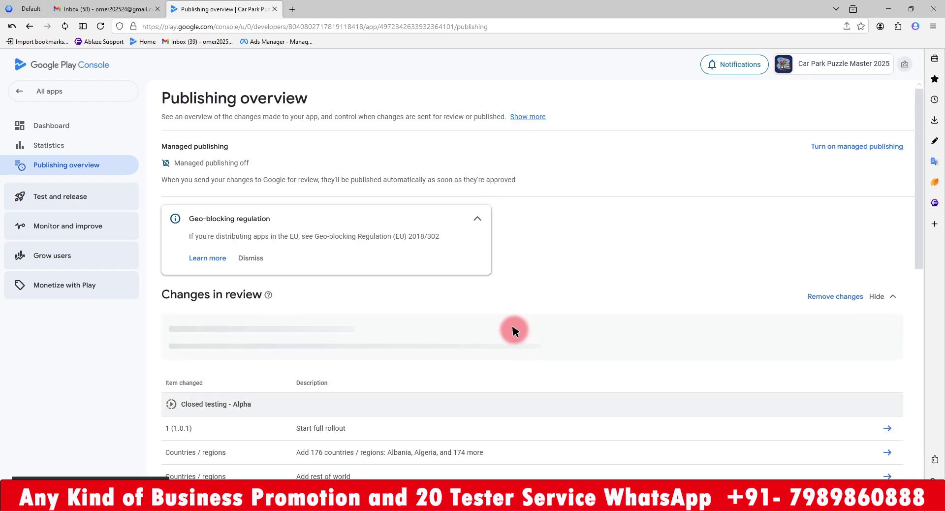
# Go back to the list of all apps and reload it to check the app's update status
pyautogui.click(59, 92)
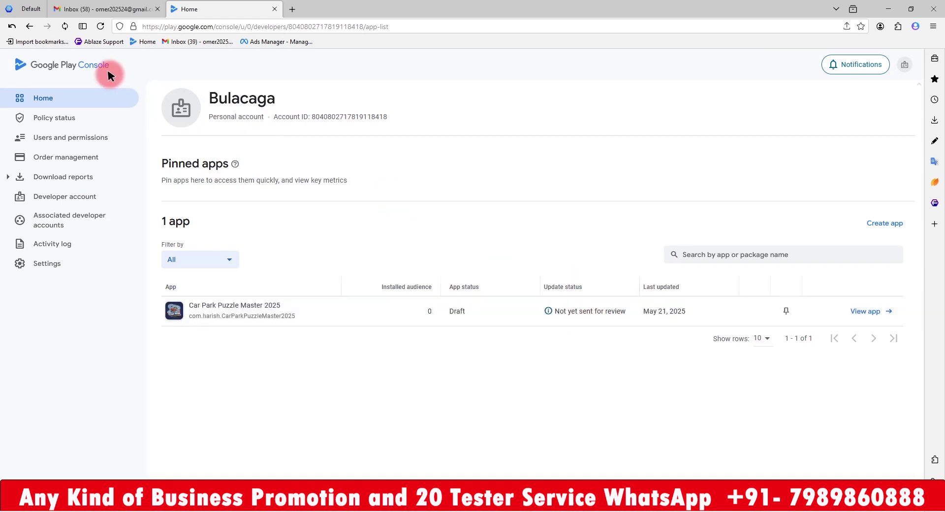
pyautogui.click(99, 27)
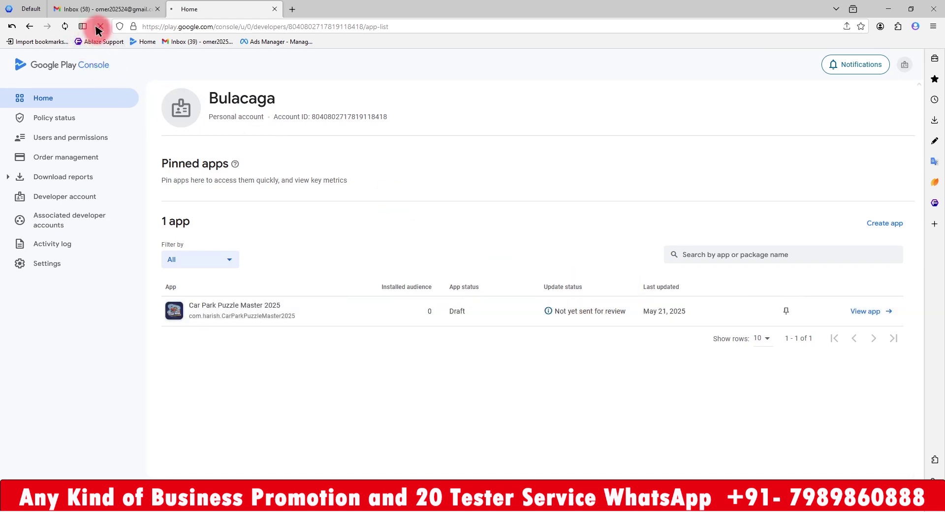